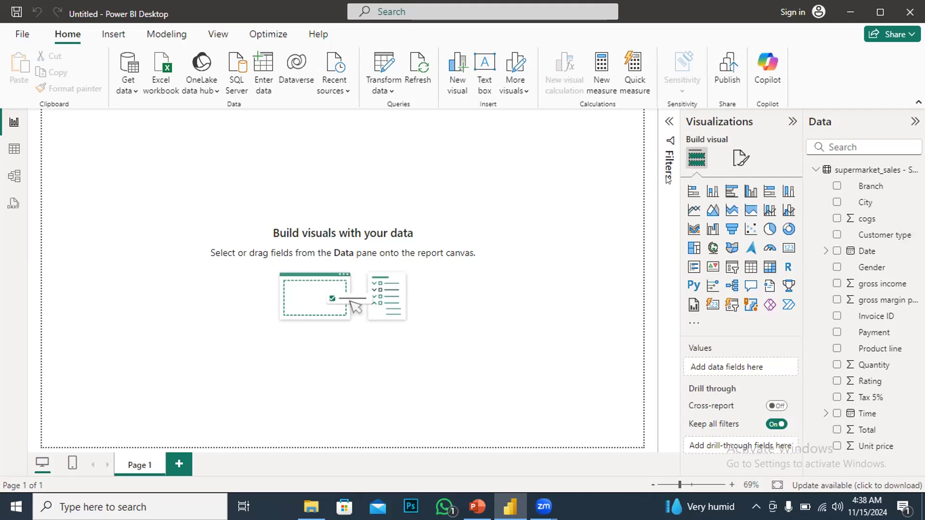
Insert a clustered bar chart visual on the report canvas and resize and position it
left_click(730, 193)
left_click_drag(126, 148, 499, 179)
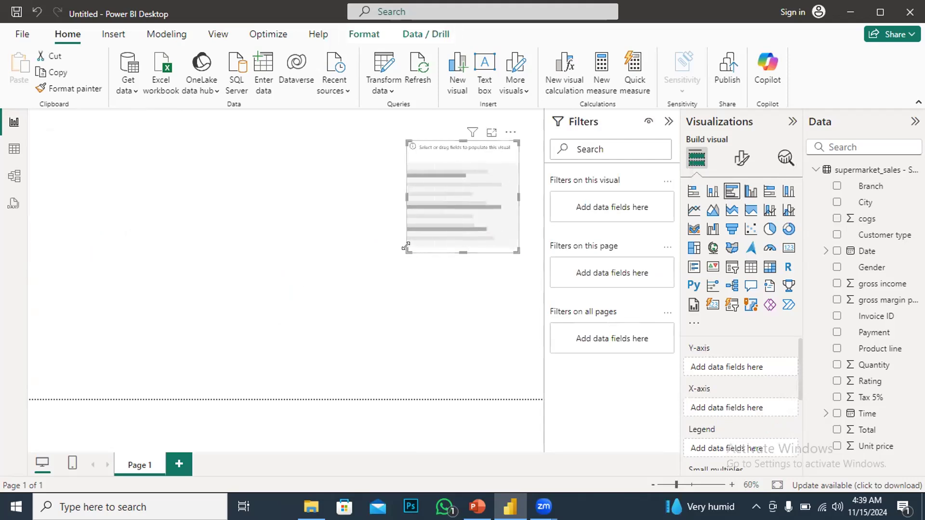
left_click_drag(403, 252, 320, 375)
left_click_drag(444, 179, 446, 164)
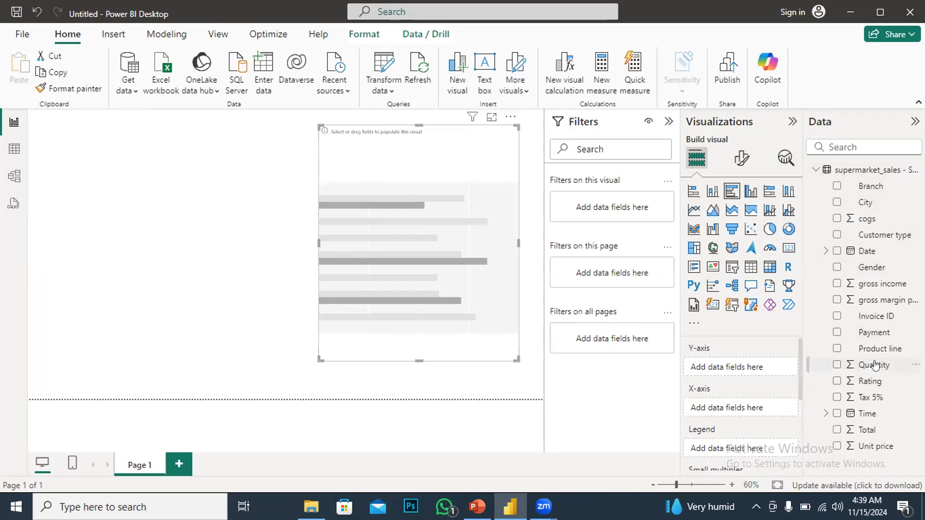
Add Product line and gross income to the bar chart and widen the visual
left_click(836, 349)
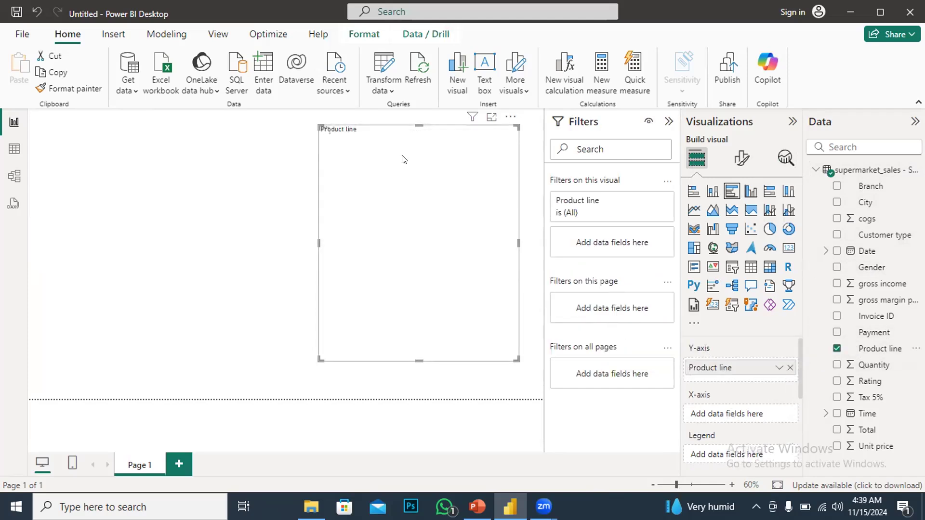
left_click(837, 285)
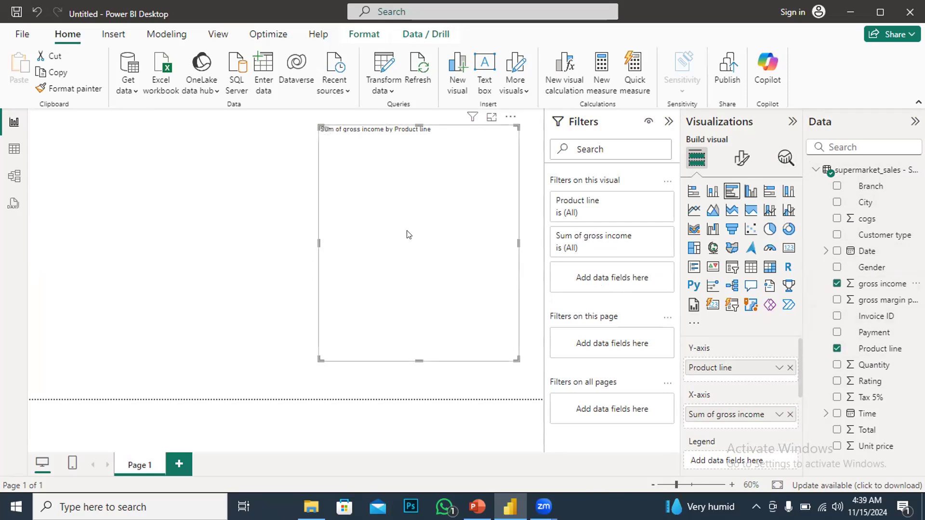
left_click_drag(319, 354, 300, 387)
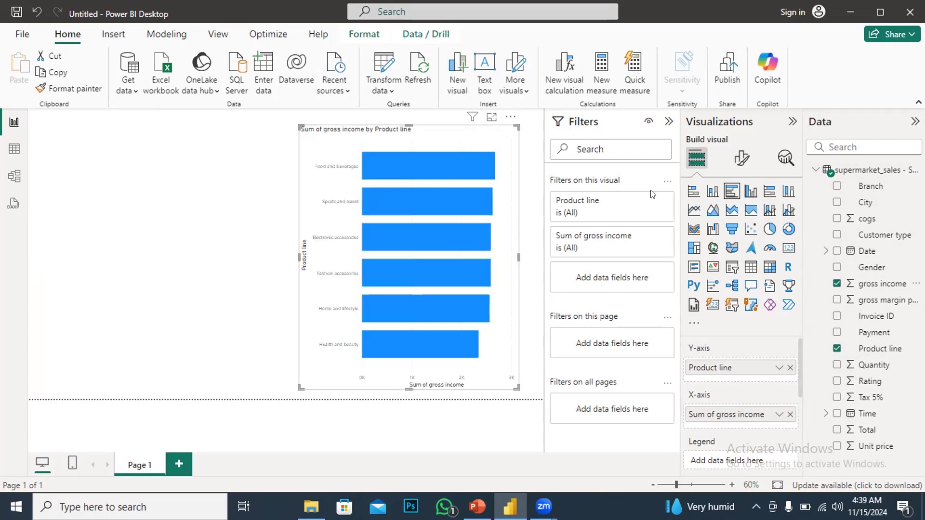
Make the bar chart's Y-axis value labels bold and black
left_click(742, 158)
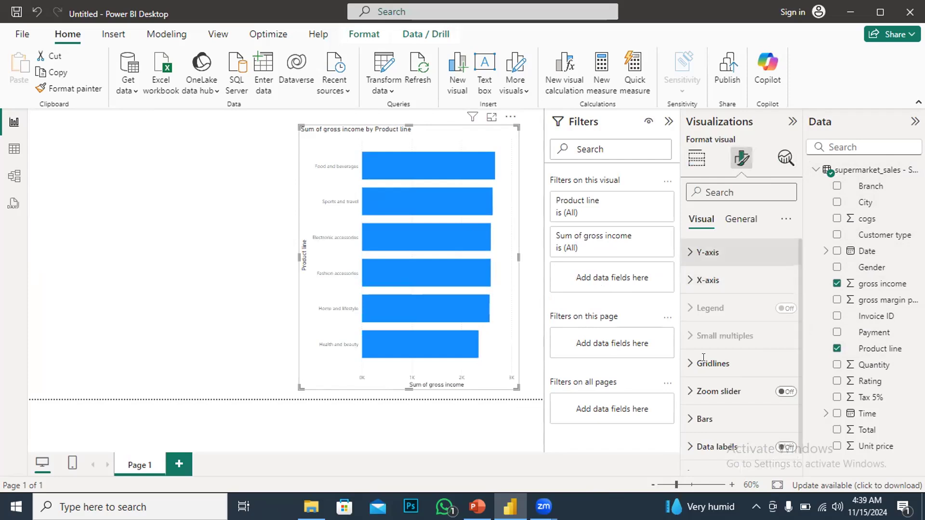
left_click(689, 253)
left_click(700, 339)
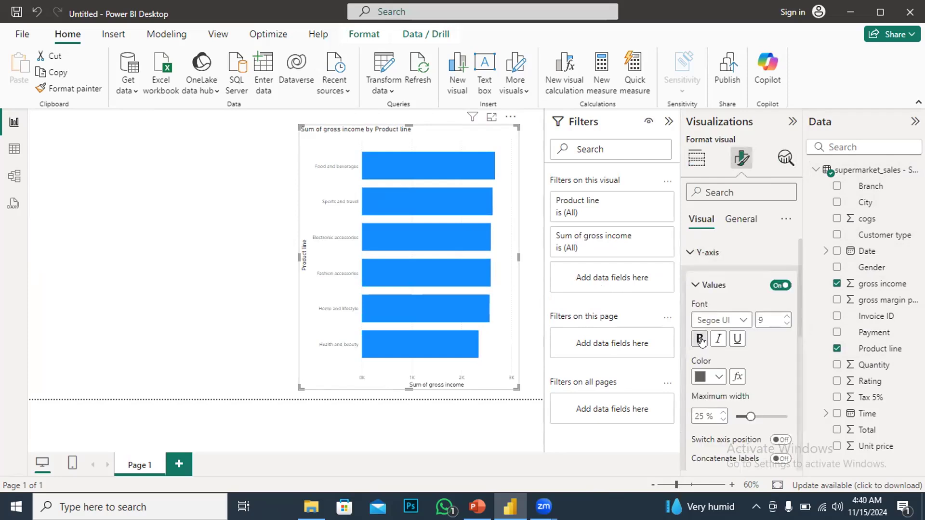
left_click(718, 378)
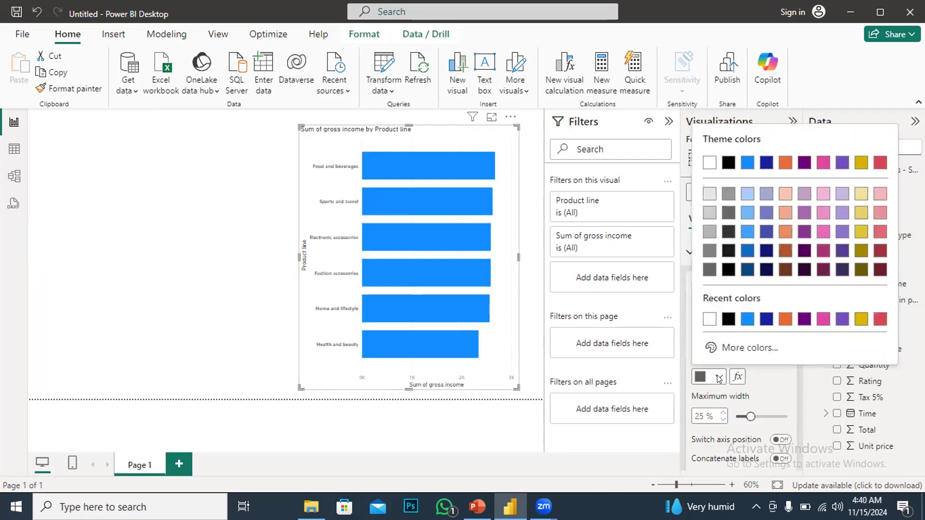
left_click(729, 319)
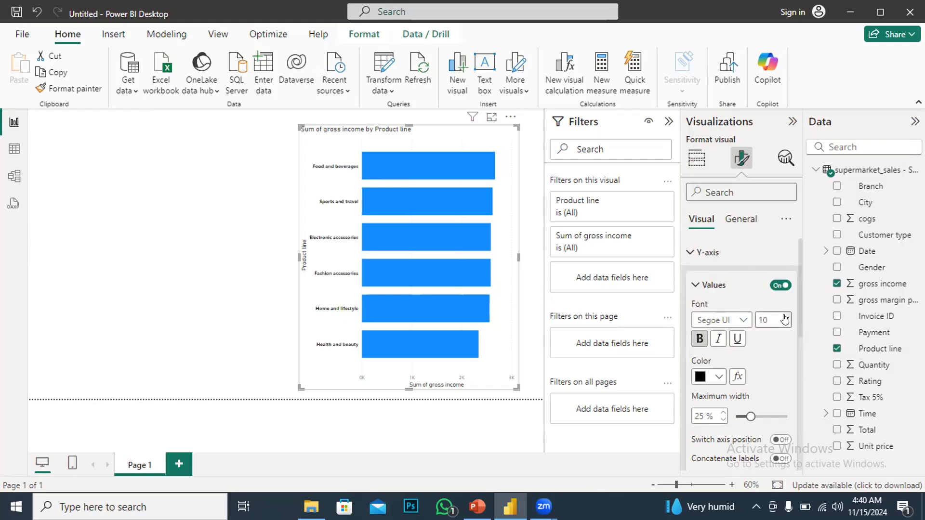
Set the X-axis value labels to black with font size 16
left_click(689, 253)
left_click(690, 279)
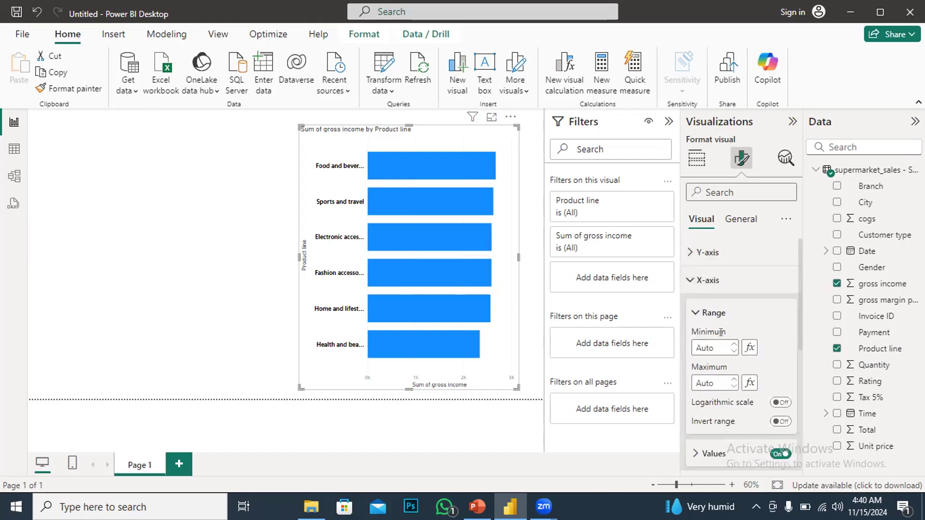
scroll(724, 366, "down", 2)
scroll(714, 372, "down", 2)
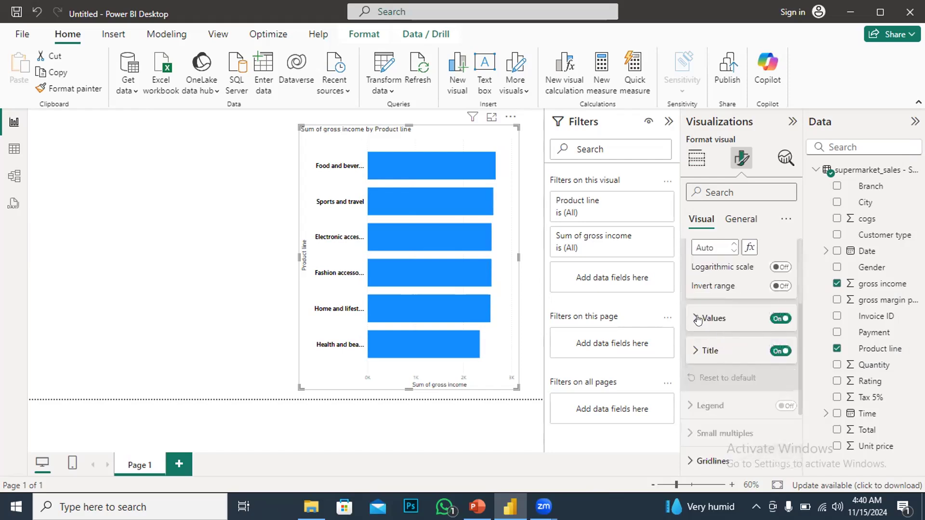
left_click(699, 318)
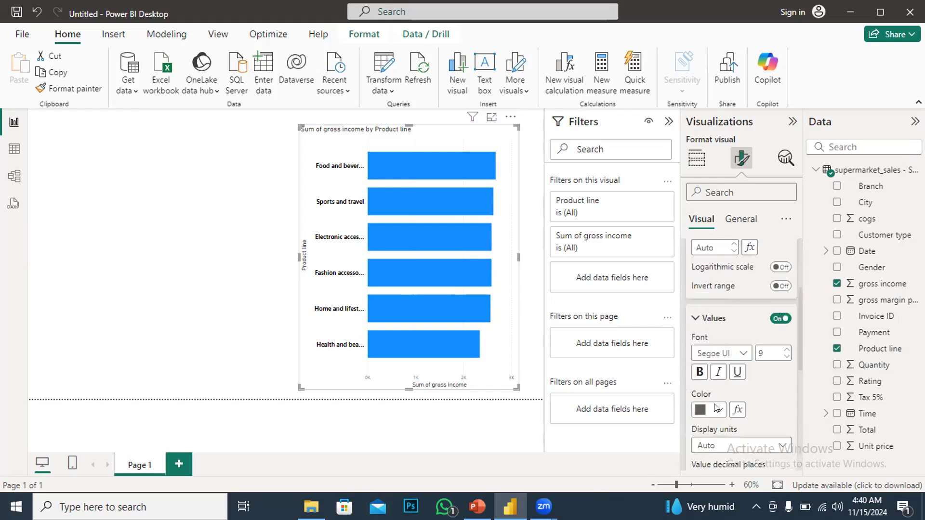
left_click(716, 410)
left_click(708, 350)
left_click(785, 350)
left_click(785, 351)
left_click(785, 350)
left_click(784, 351)
left_click(784, 351)
left_click(785, 351)
left_click(785, 350)
left_click(785, 350)
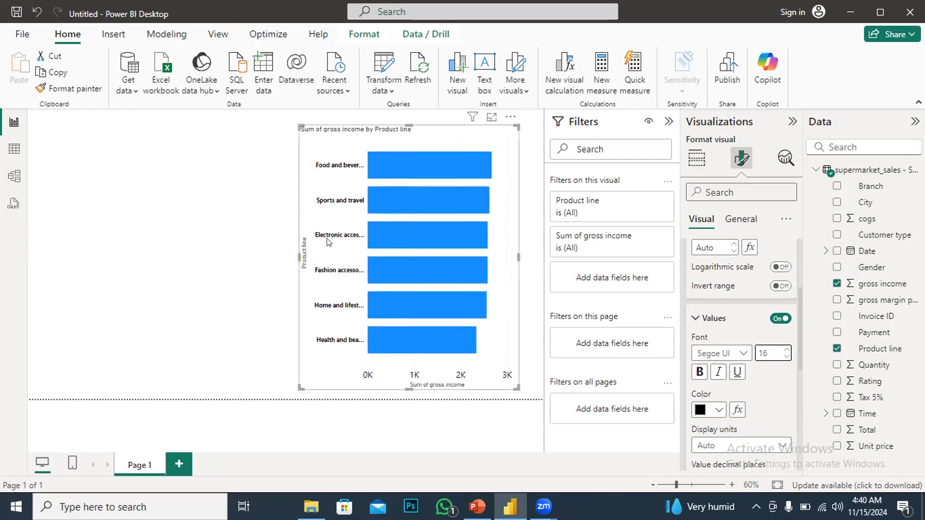
Add a new report page and rename it detail_page
left_click(221, 226)
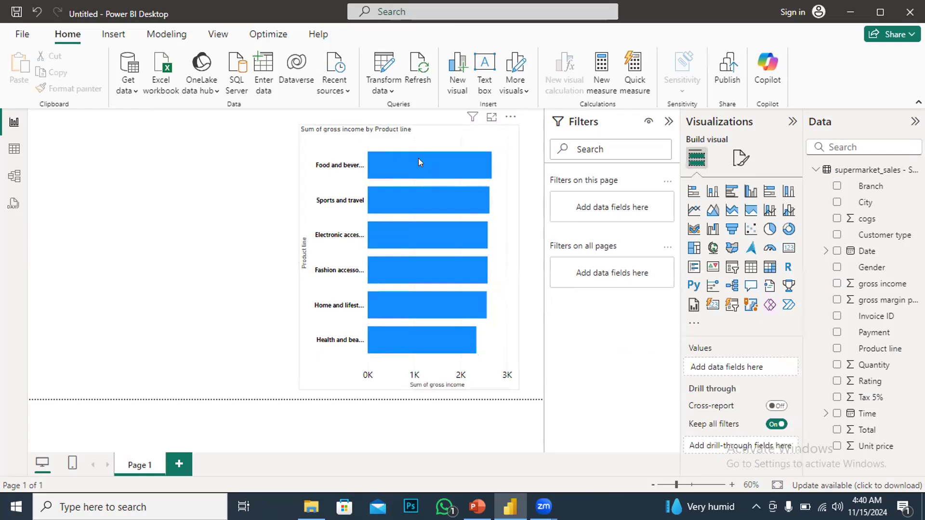
mouse_move(439, 166)
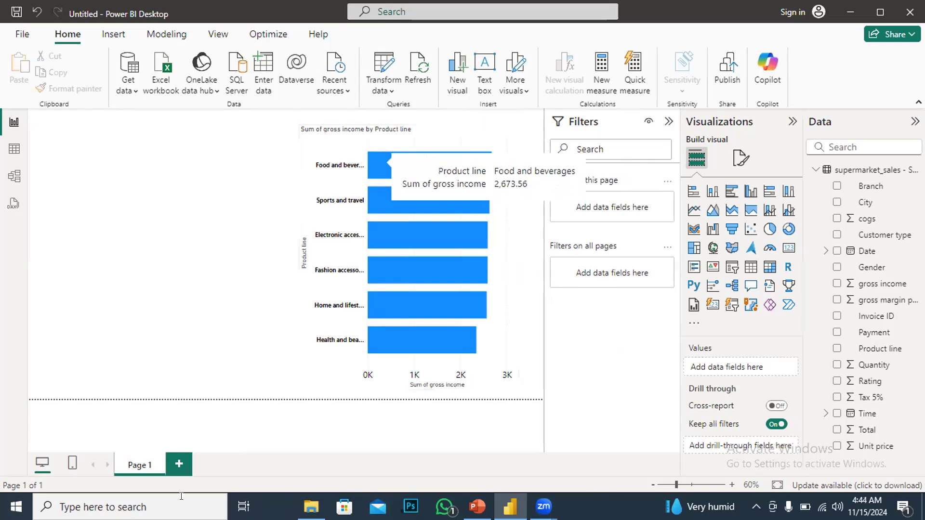
left_click(178, 464)
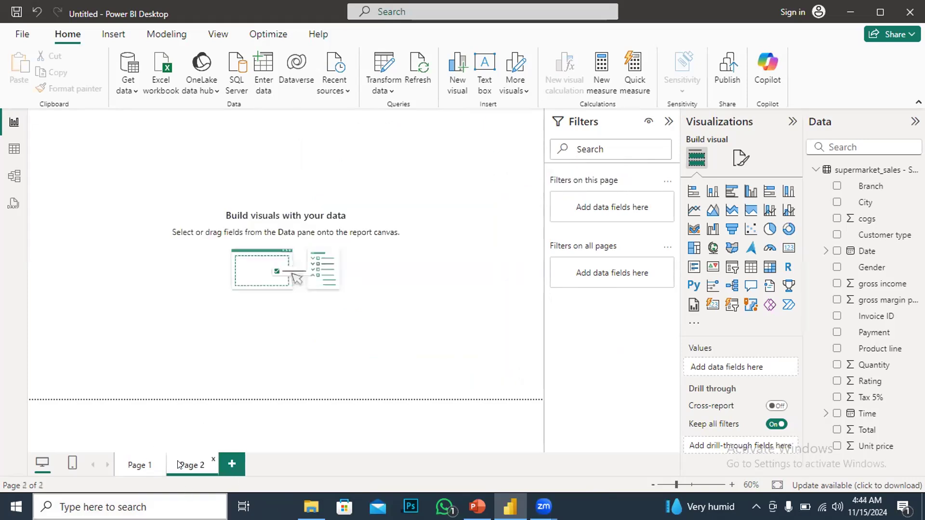
double_click(208, 466)
type("detail")
type("_pag")
type("e")
key("Return")
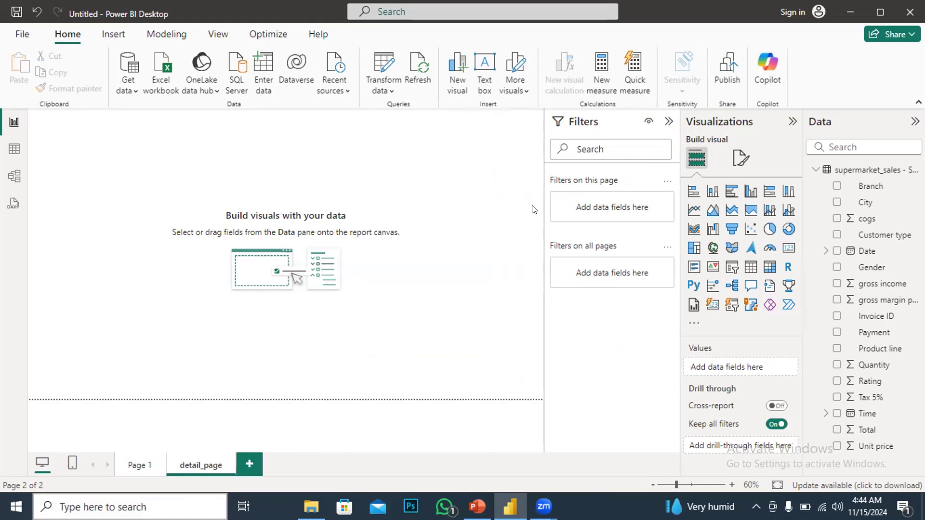
Insert a table visual on detail_page and enlarge it
left_click(769, 267)
left_click_drag(121, 163, 461, 210)
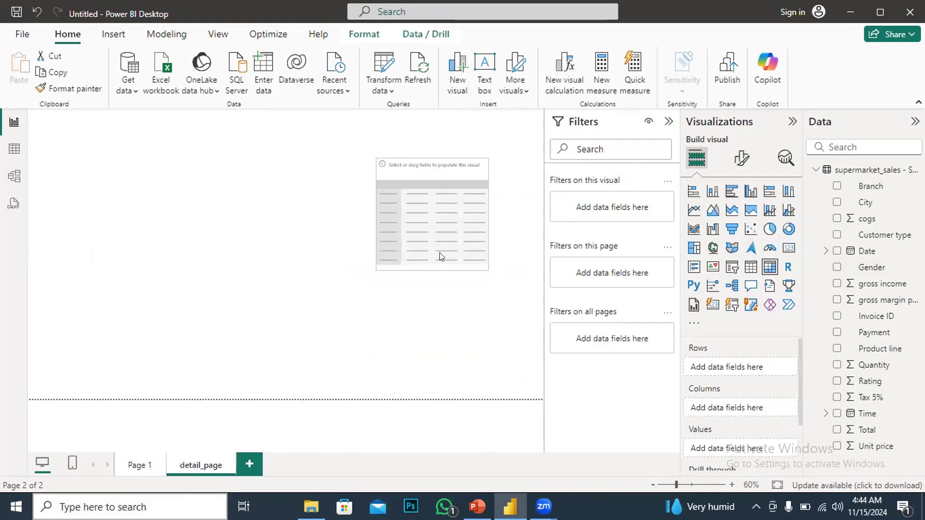
left_click_drag(374, 275, 305, 392)
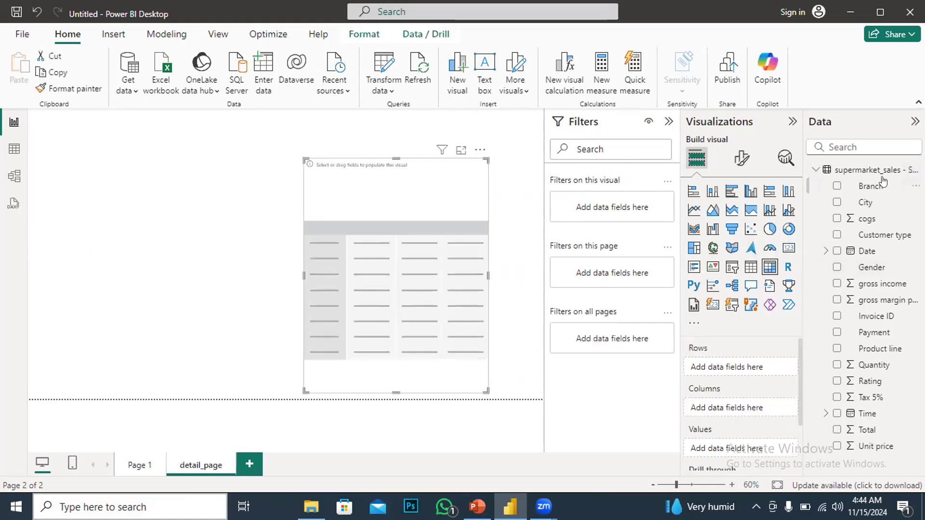
Add City and gross income to the table and shrink the visual
left_click(837, 202)
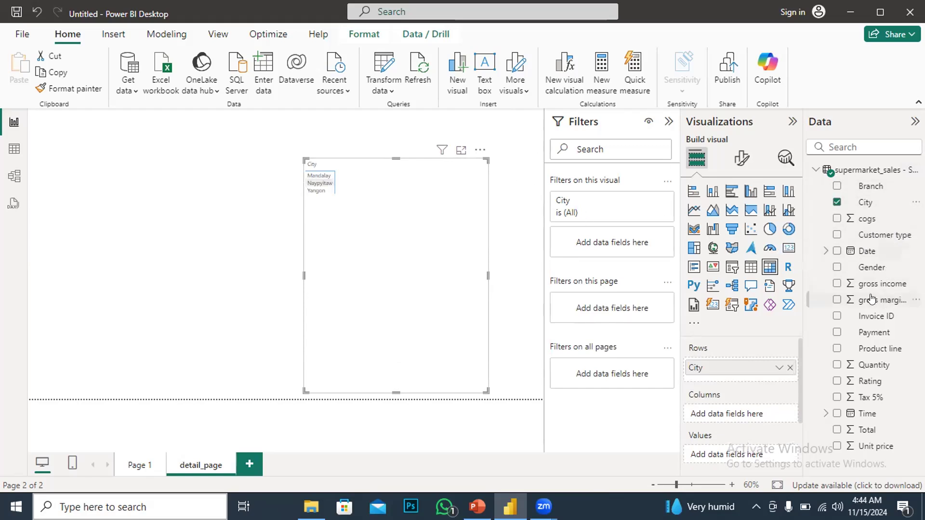
left_click(836, 283)
left_click_drag(486, 392, 405, 205)
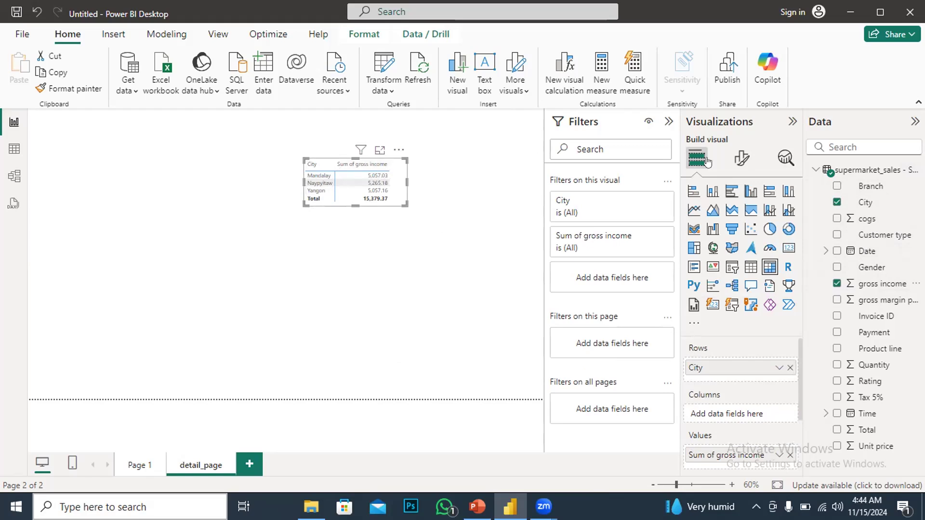
Format the table's values as bold black text at font size 19
left_click(741, 166)
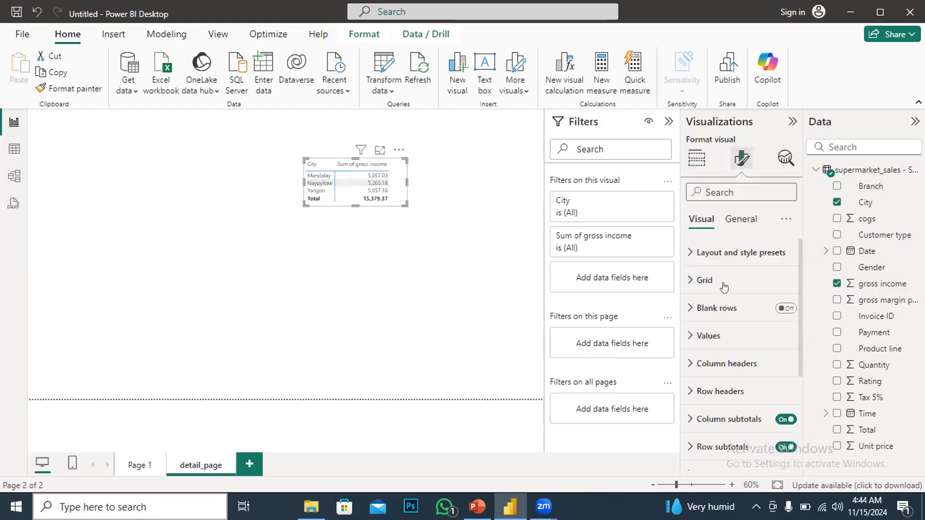
left_click(689, 336)
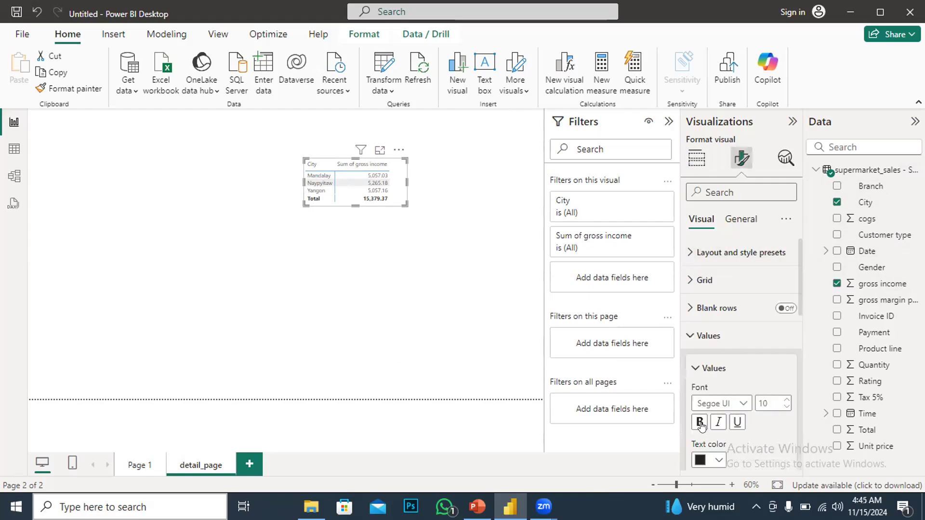
left_click(718, 460)
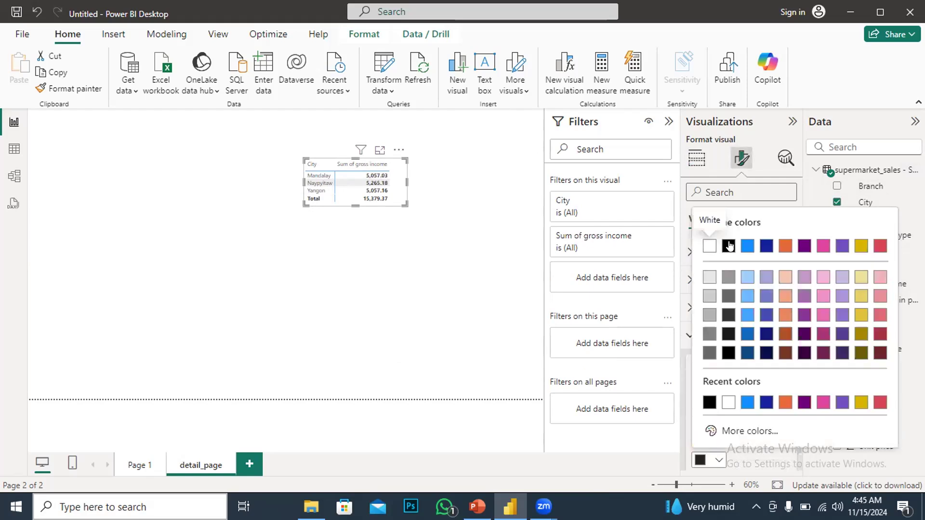
left_click(729, 246)
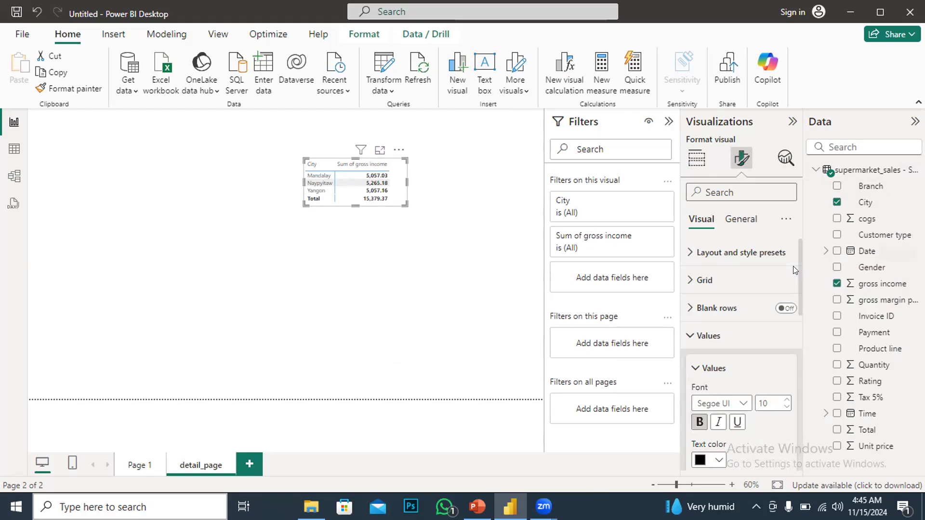
left_click(786, 400)
left_click(786, 401)
left_click(786, 400)
left_click(786, 401)
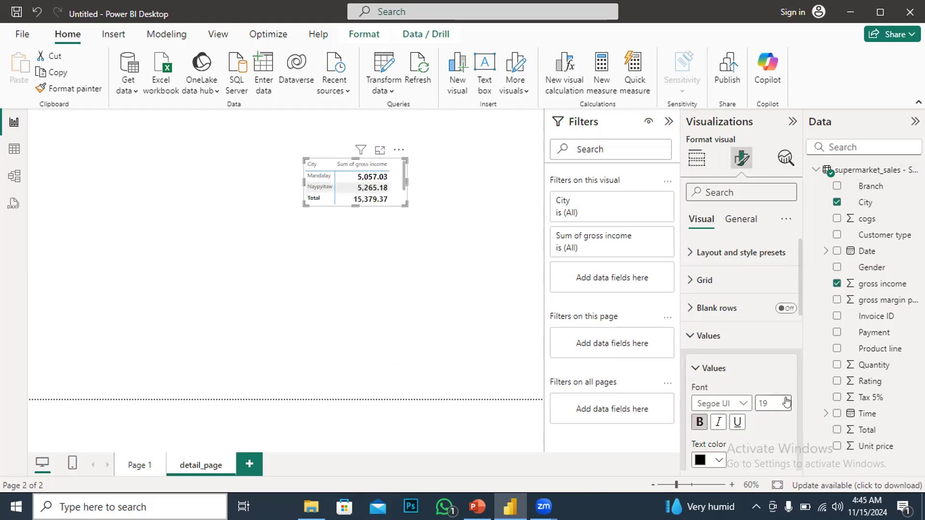
Enlarge the table and move it further right on the canvas
left_click_drag(400, 202, 482, 306)
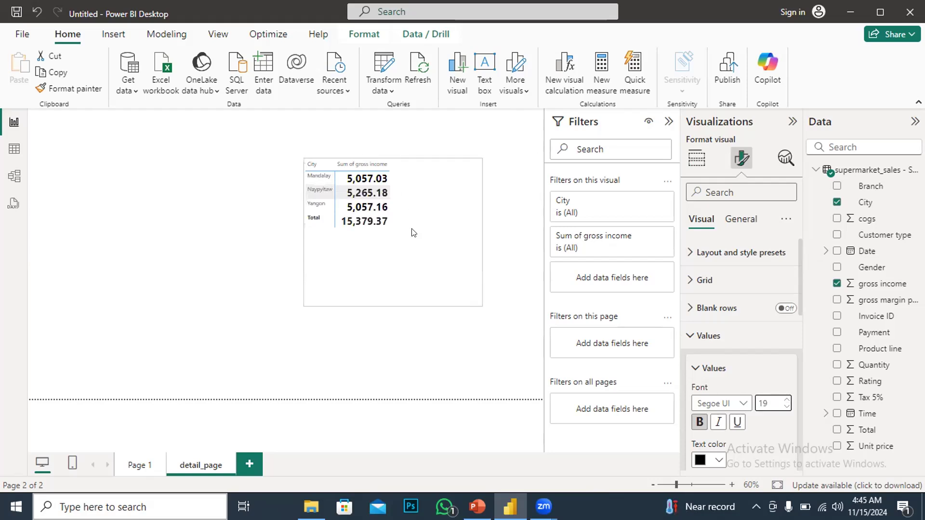
left_click_drag(402, 192, 456, 191)
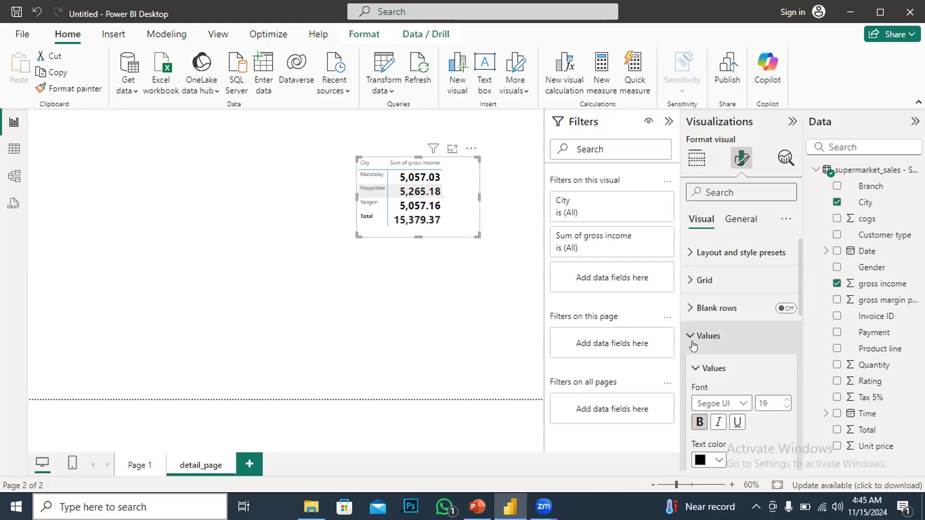
Set the table's row grand total values font size to 21
left_click(697, 368)
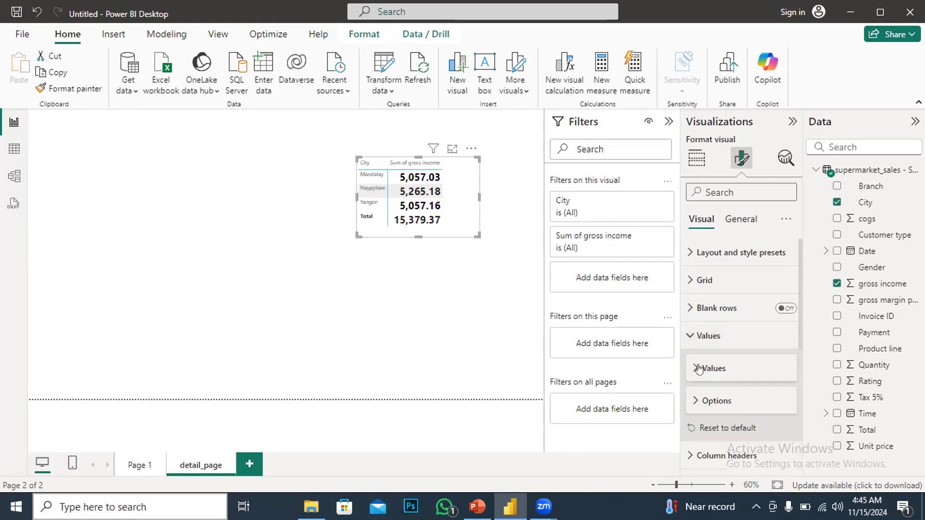
scroll(700, 385, "down", 4)
left_click(690, 390)
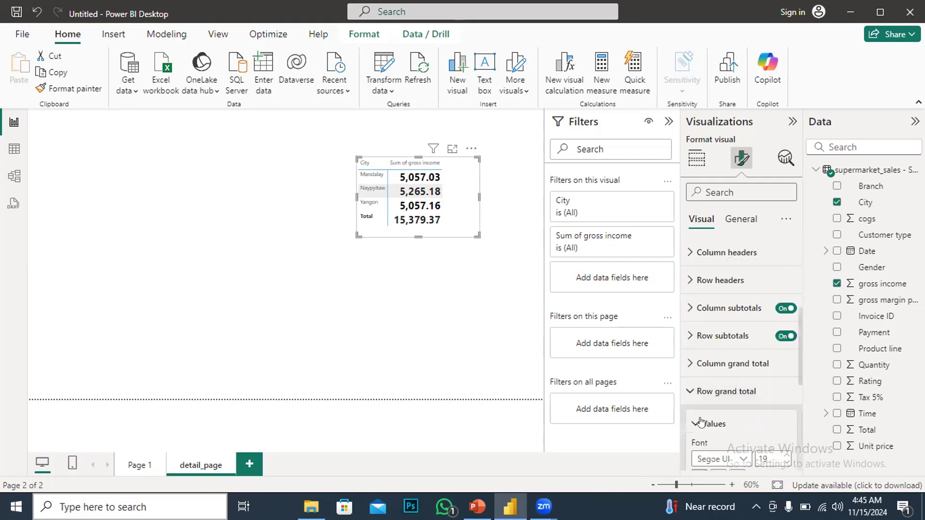
scroll(708, 381, "down", 3)
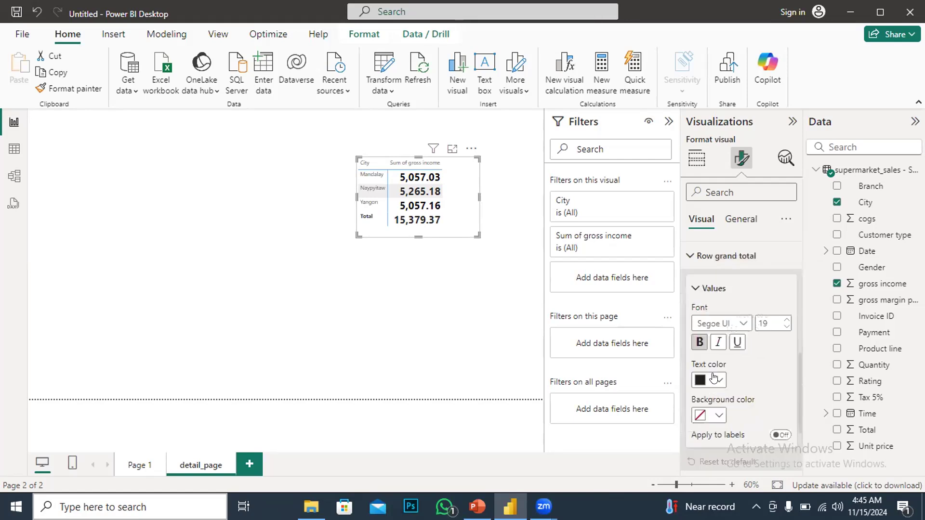
left_click(786, 321)
left_click(786, 321)
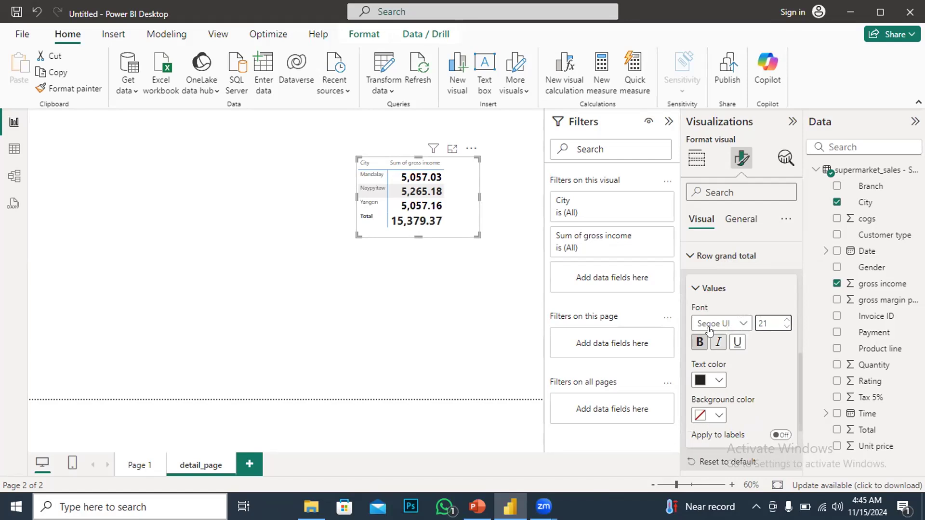
Set the table's column header text font size to 12
left_click(693, 288)
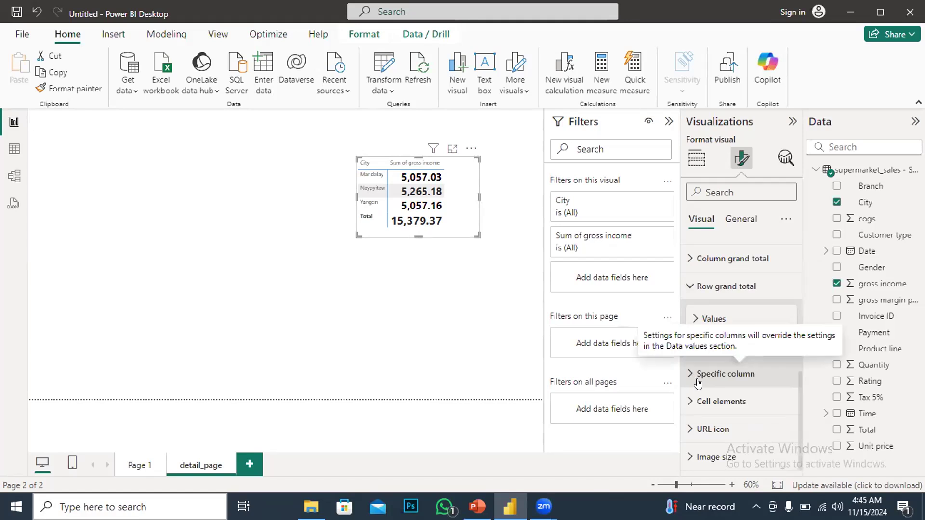
scroll(696, 383, "up", 3)
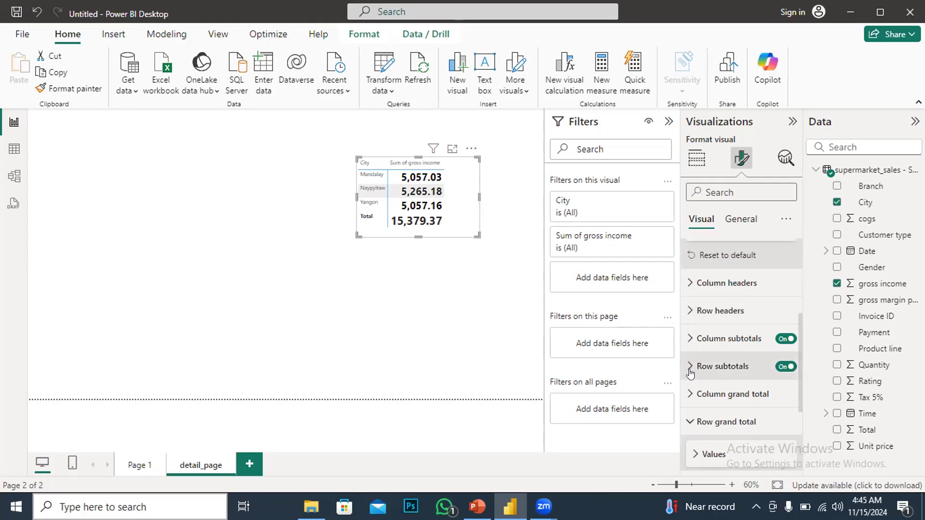
left_click(696, 292)
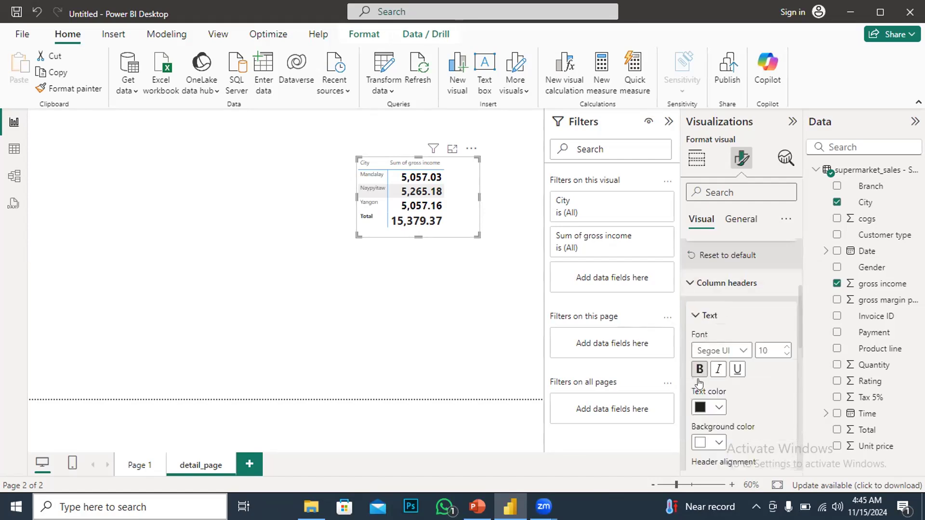
left_click(785, 346)
left_click(784, 346)
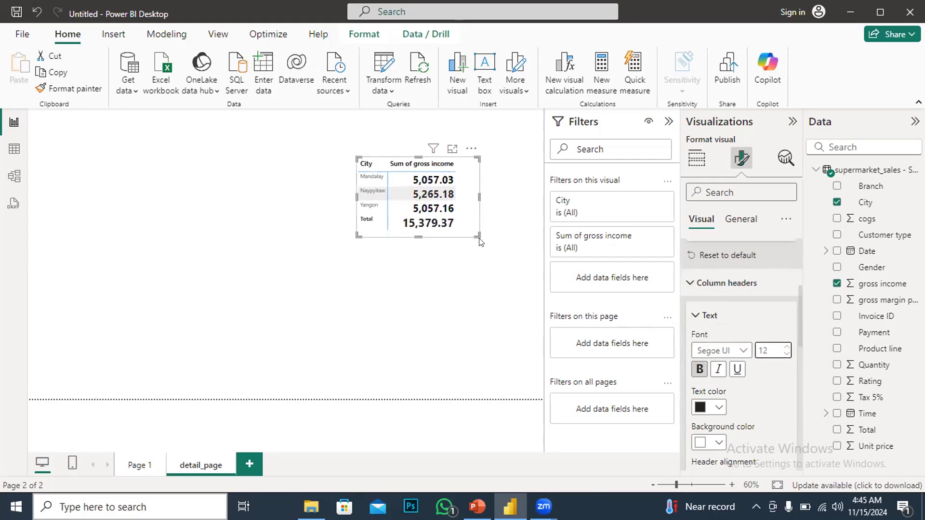
Enlarge the table and reposition it on the detail_page canvas
left_click_drag(478, 236, 506, 274)
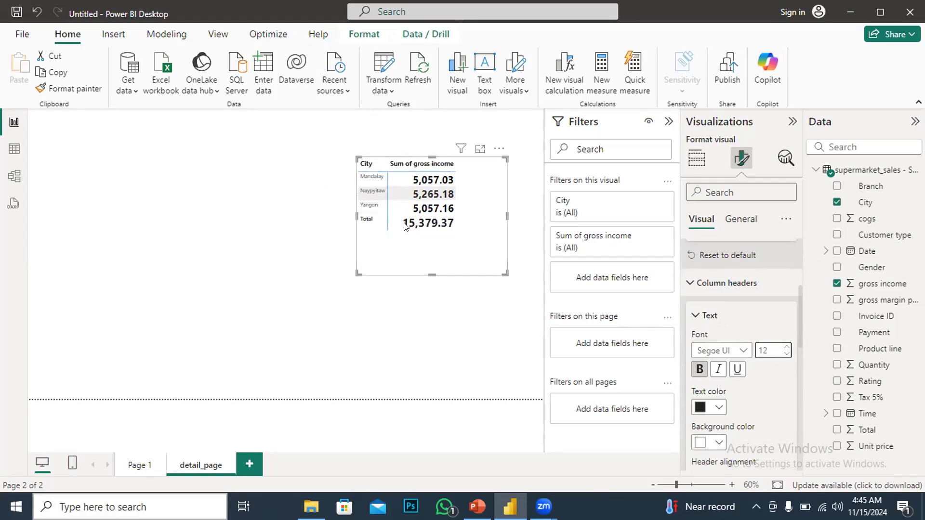
left_click(338, 170)
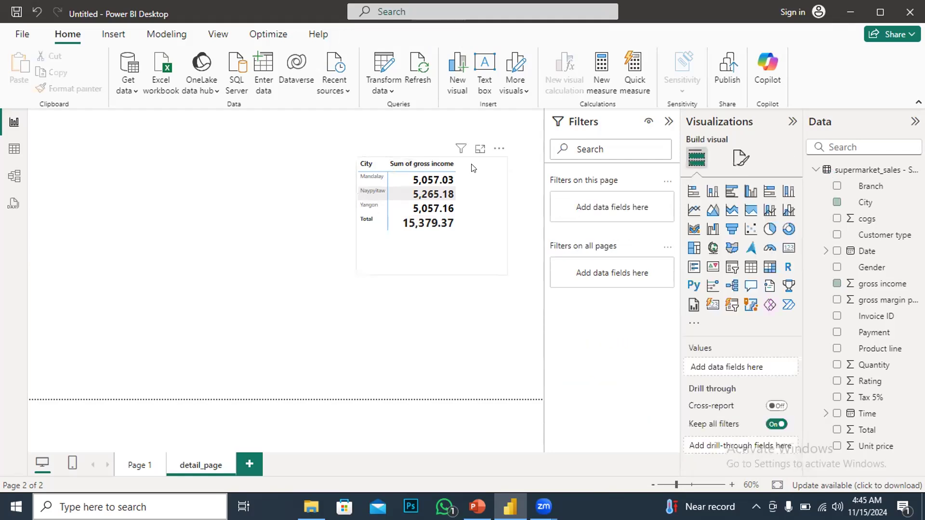
left_click(489, 199)
left_click_drag(470, 191, 484, 191)
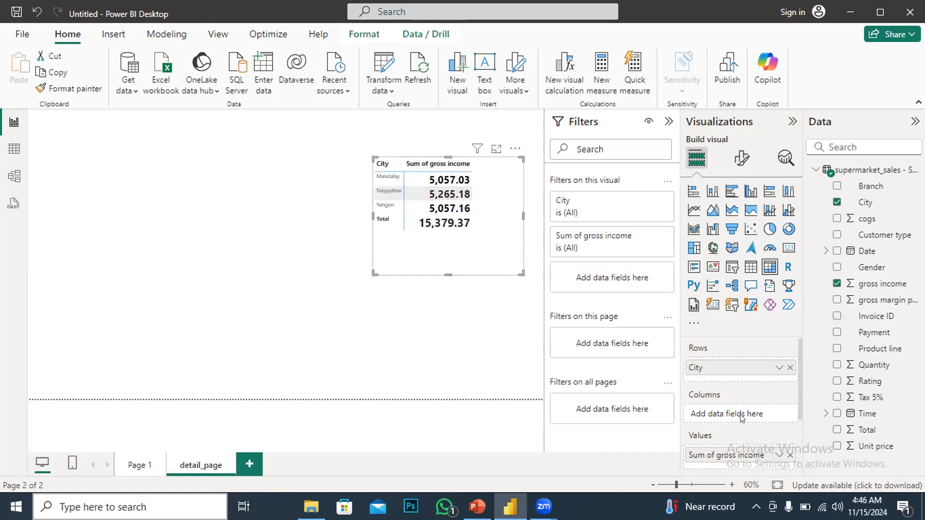
scroll(742, 417, "down", 3)
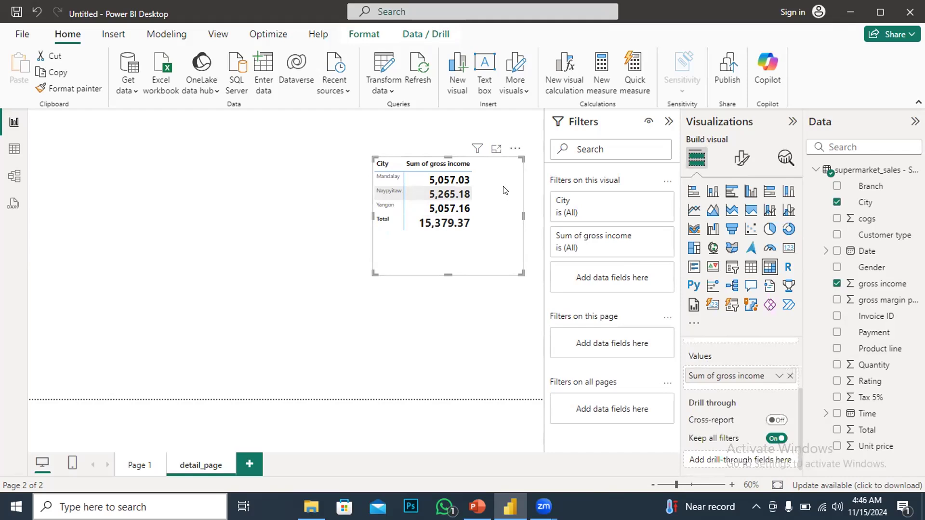
left_click_drag(504, 190, 483, 199)
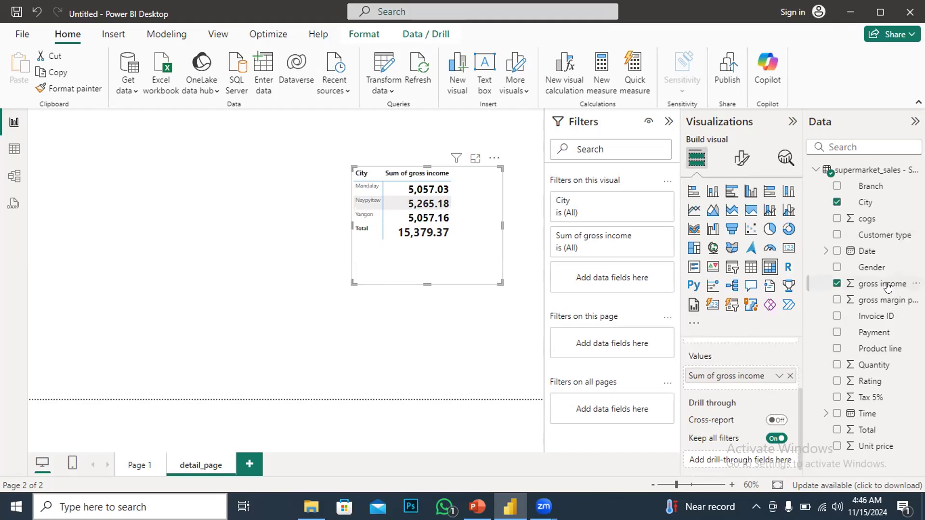
Add gross income to the detail_page drill-through fields and go back to Page 1
left_click_drag(887, 287, 767, 463)
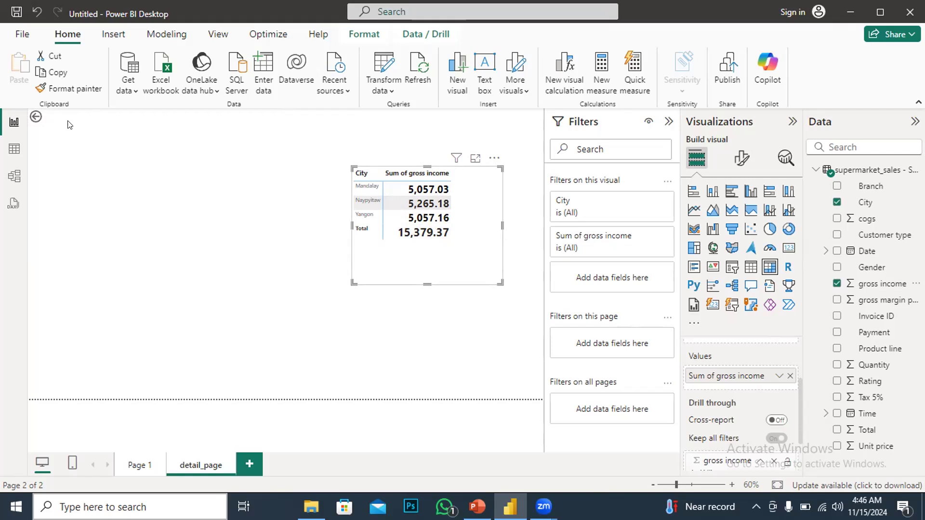
left_click(38, 122, "ctrl")
Drill through from the Food and beverages bar to detail_page
mouse_move(400, 152)
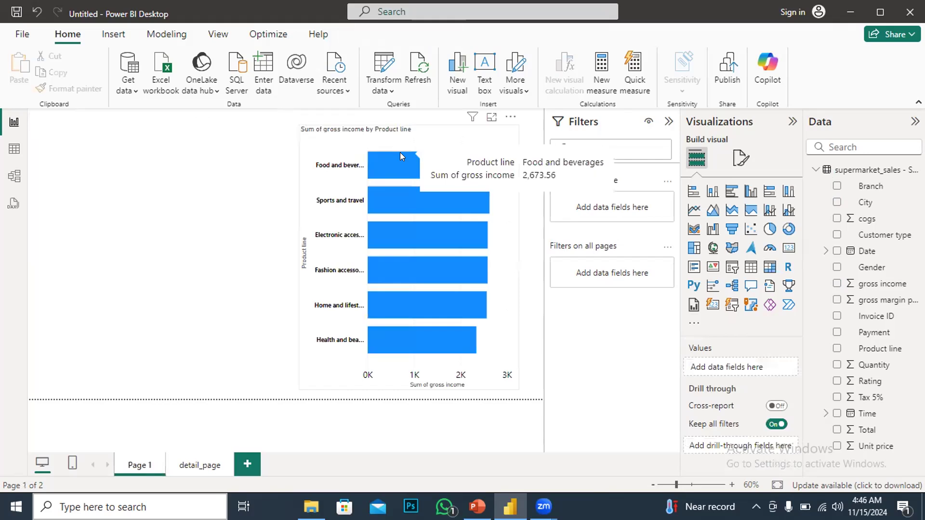
right_click(400, 153)
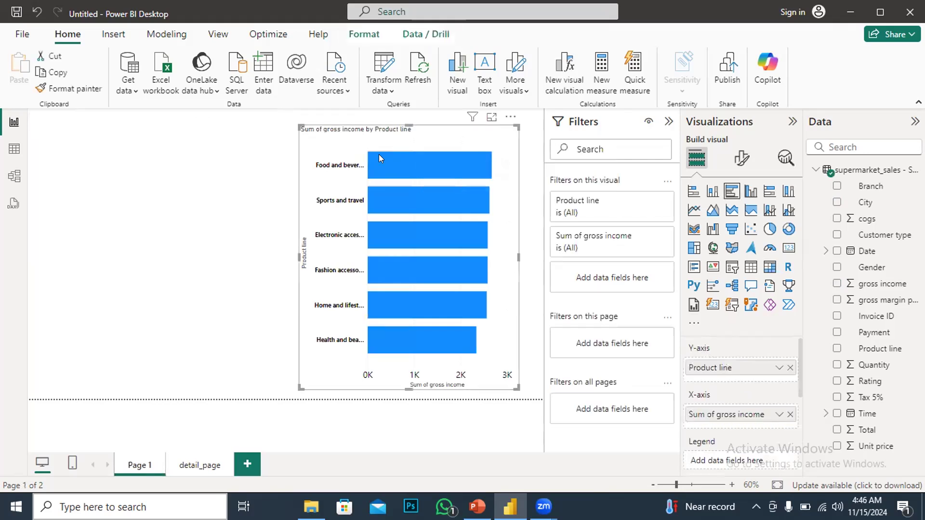
mouse_move(423, 260)
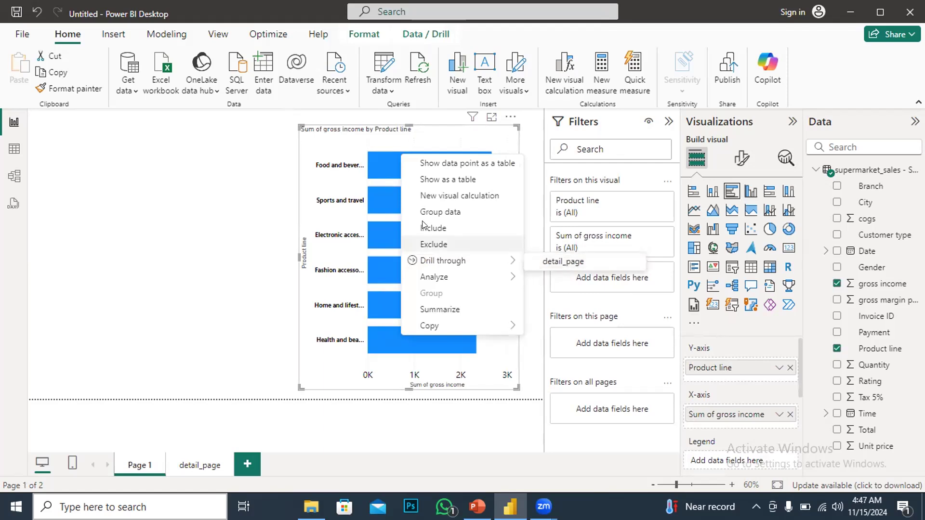
key("Escape")
mouse_move(395, 165)
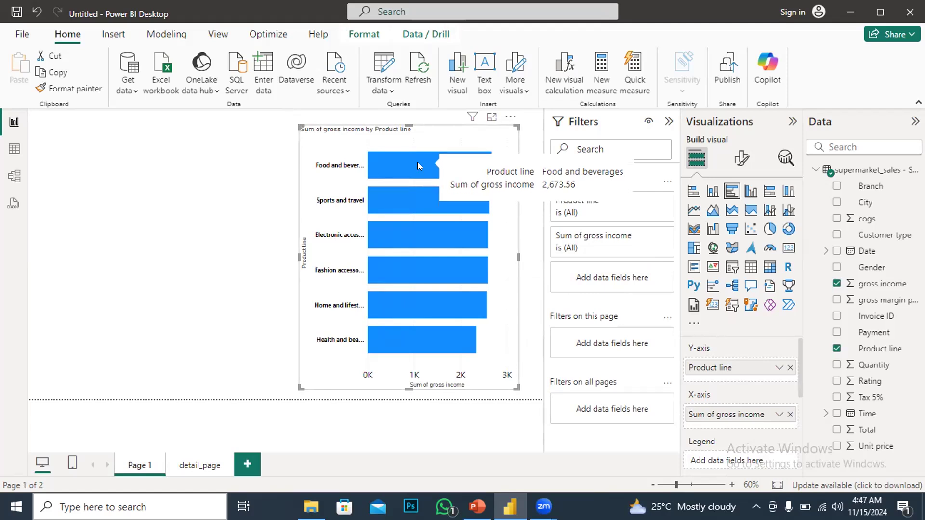
right_click(418, 165)
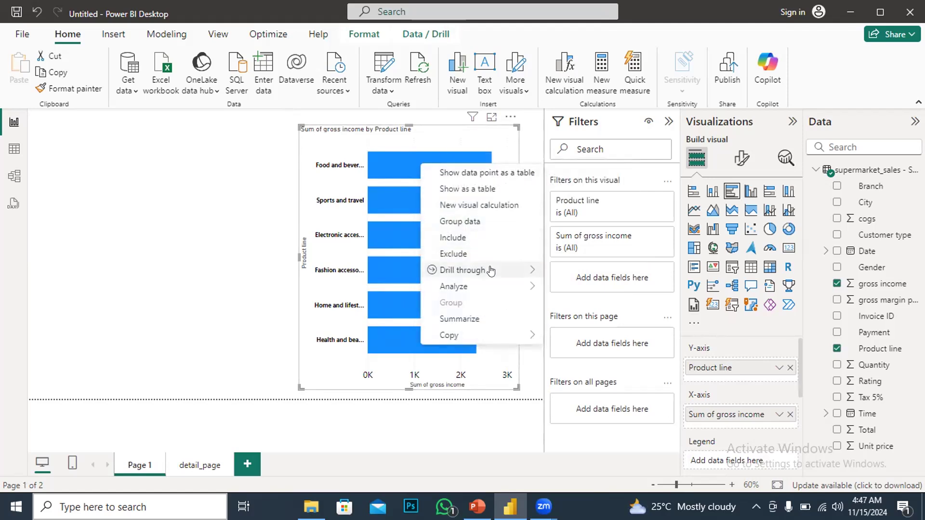
mouse_move(491, 270)
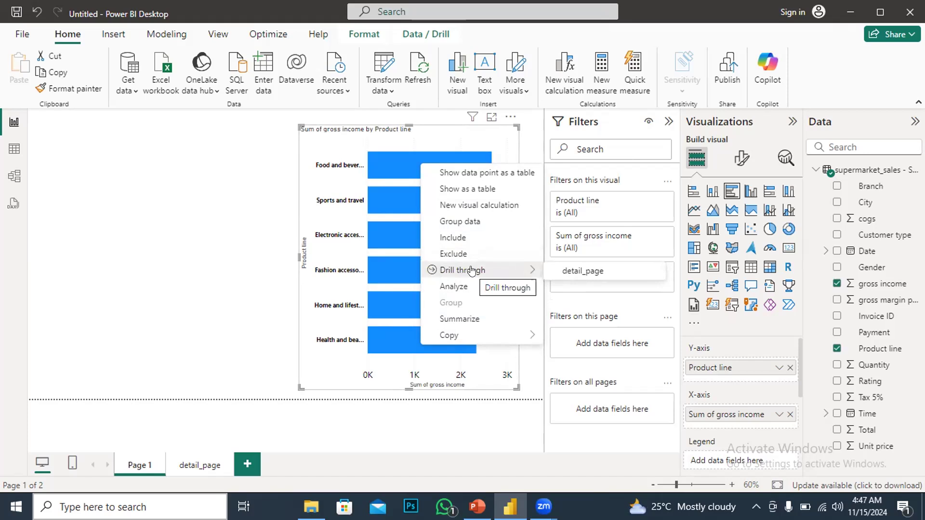
left_click(576, 271)
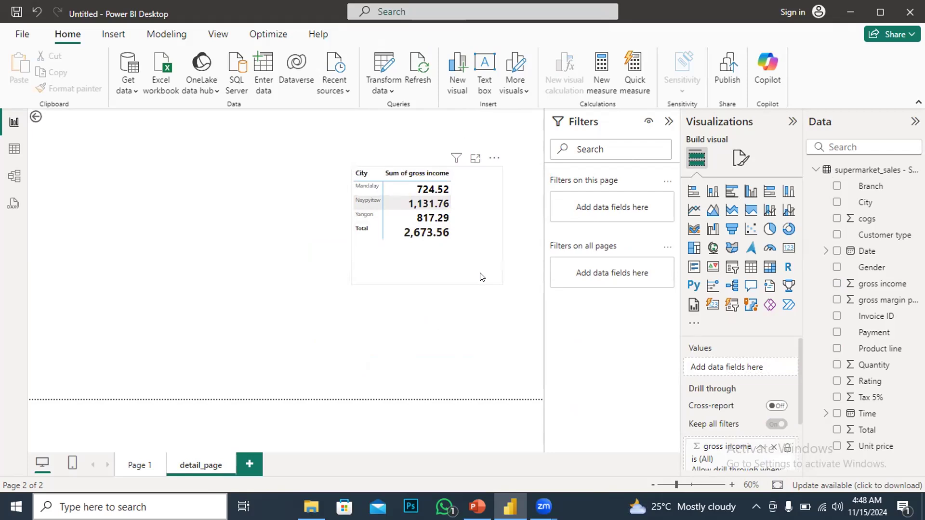
Shrink the table to fit its contents and return to Page 1
left_click_drag(493, 280, 451, 248)
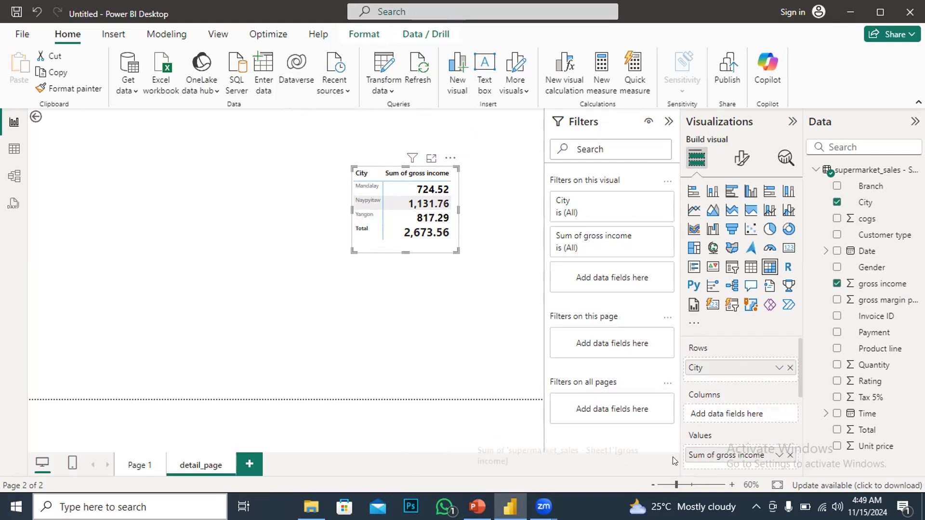
scroll(709, 450, "down", 2)
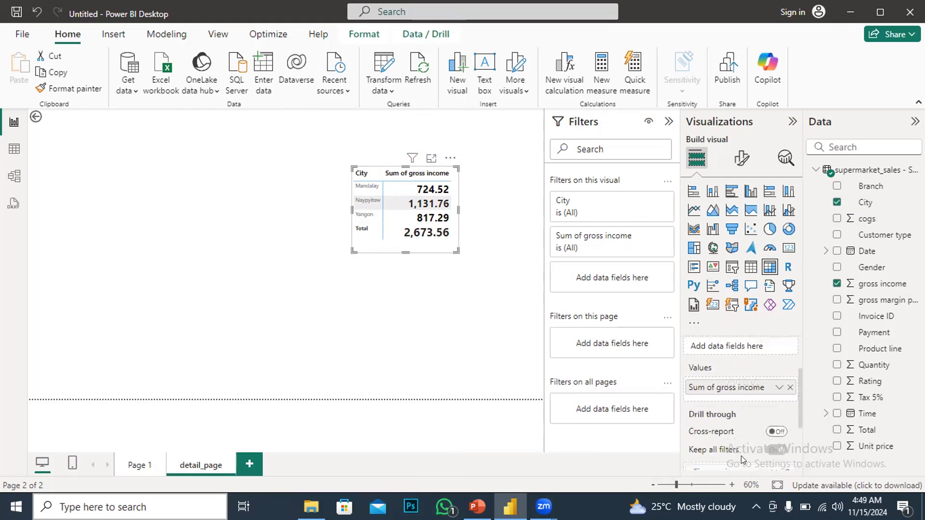
scroll(723, 433, "down", 3)
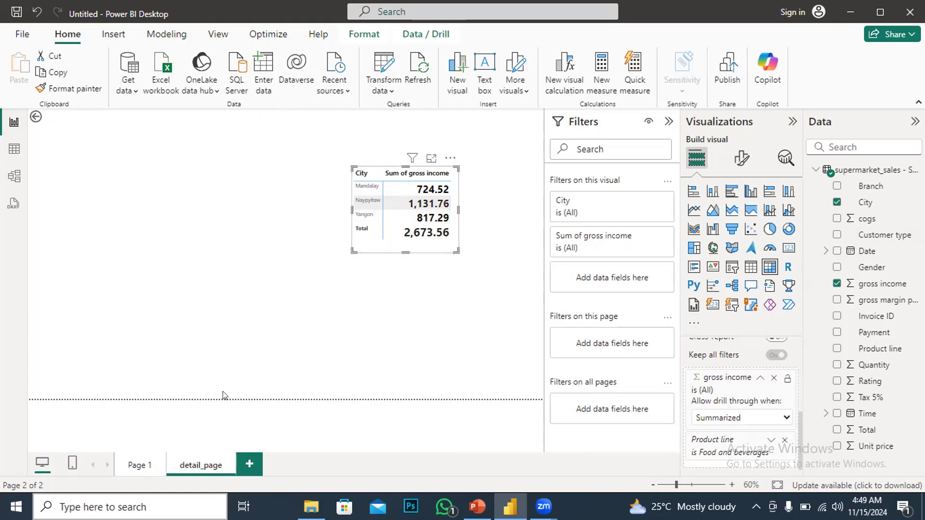
left_click(140, 465)
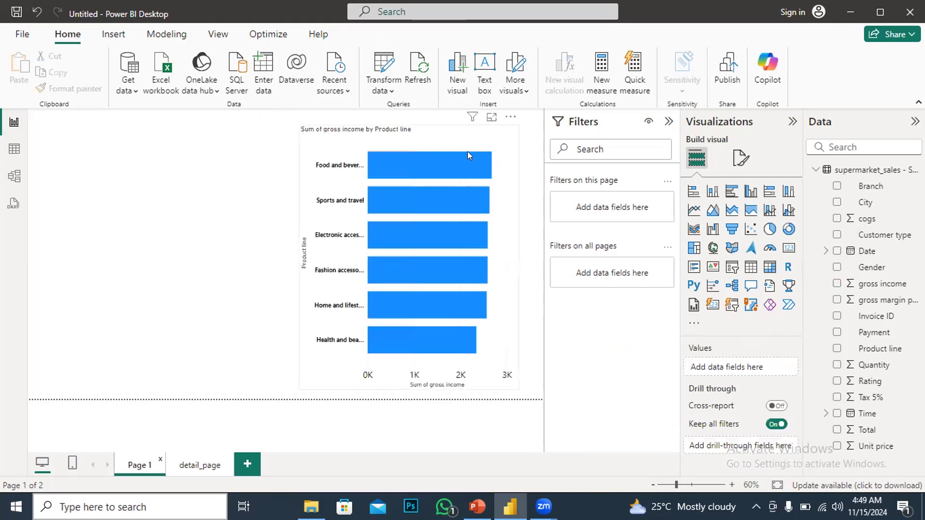
Drill through again from the Food and beverages bar to detail_page
mouse_move(450, 157)
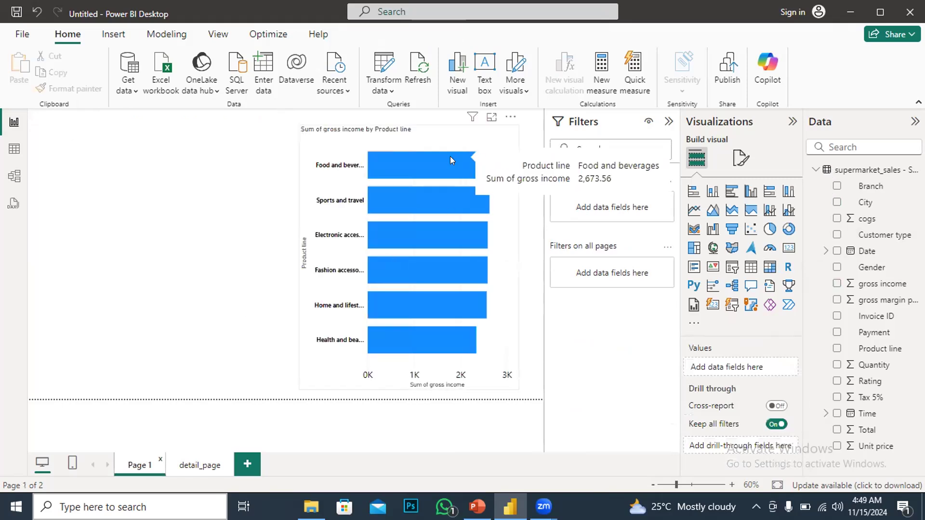
right_click(425, 162)
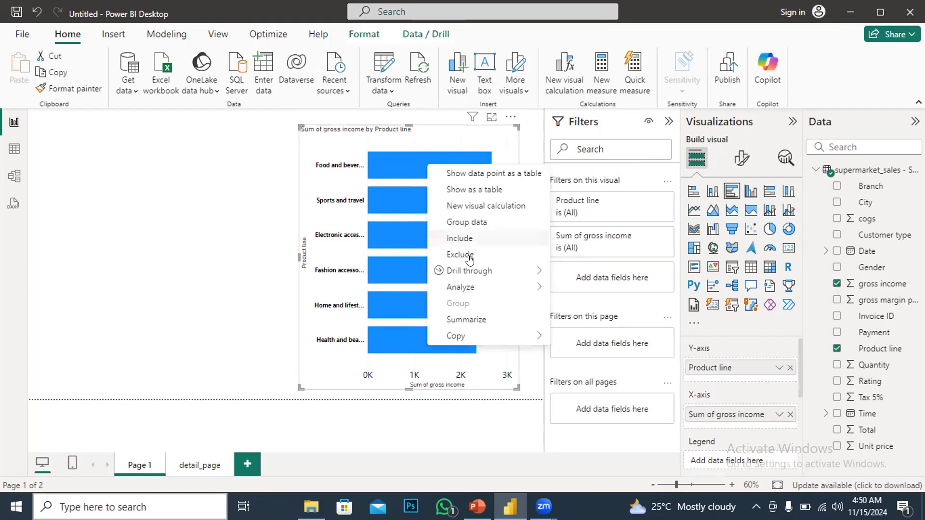
mouse_move(472, 271)
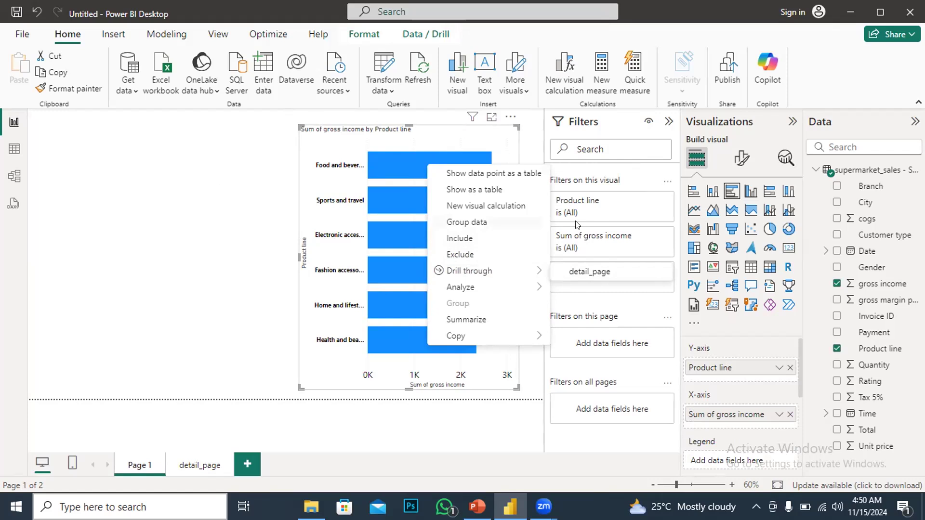
left_click(632, 275)
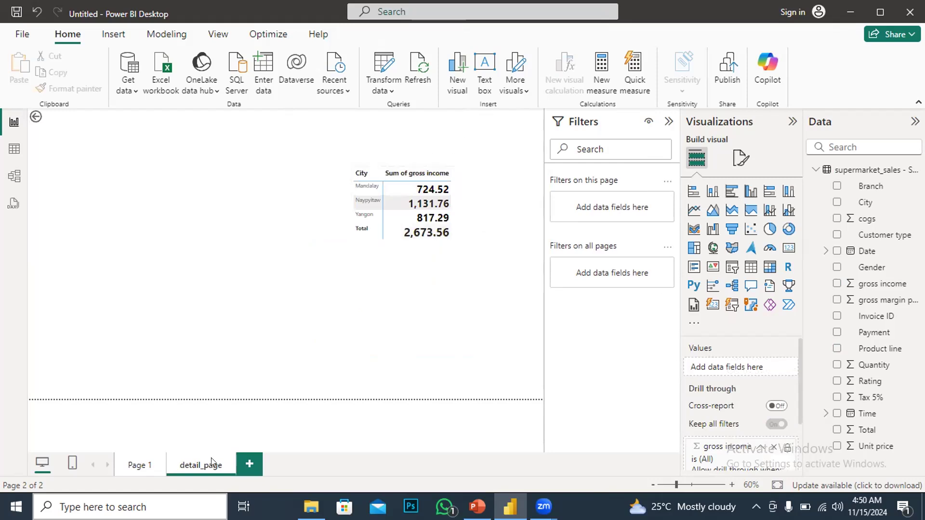
Return to Page 1 and drill through from the Health and beauty bar to detail_page
left_click(141, 466)
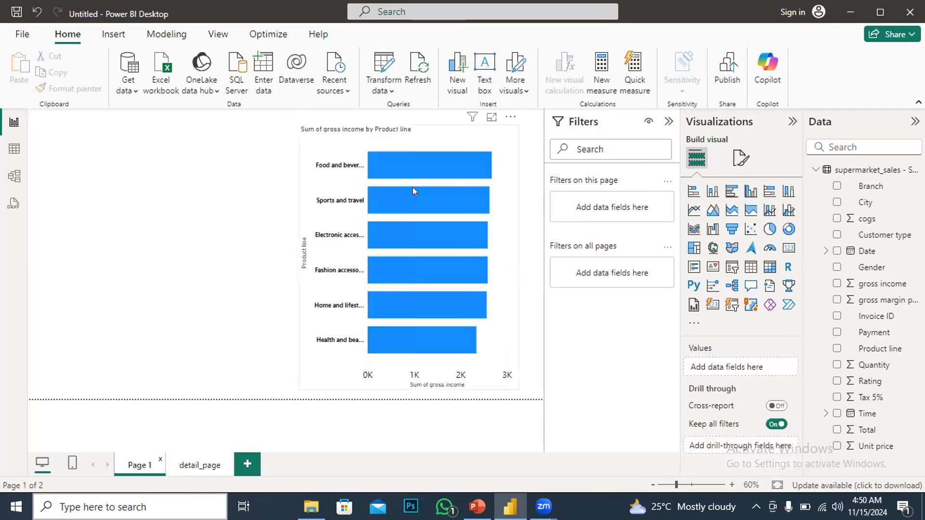
mouse_move(406, 201)
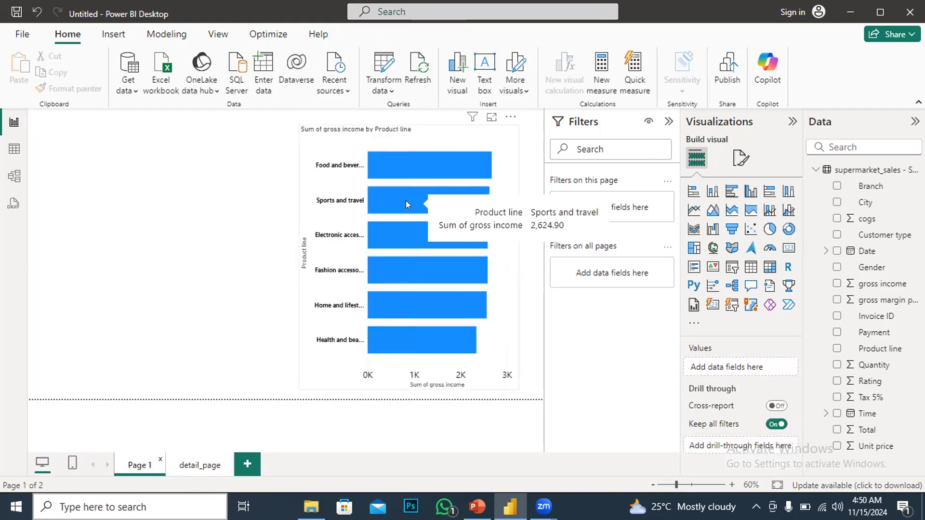
right_click(389, 337)
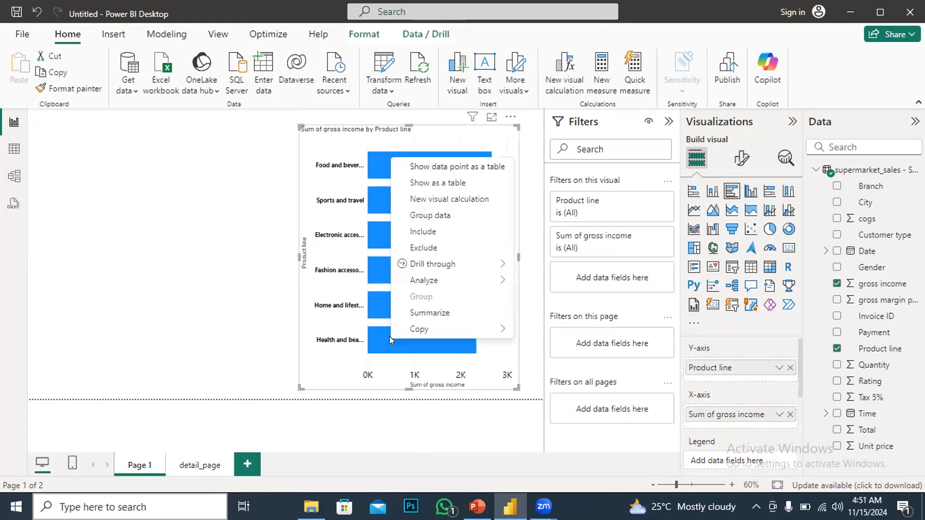
mouse_move(441, 265)
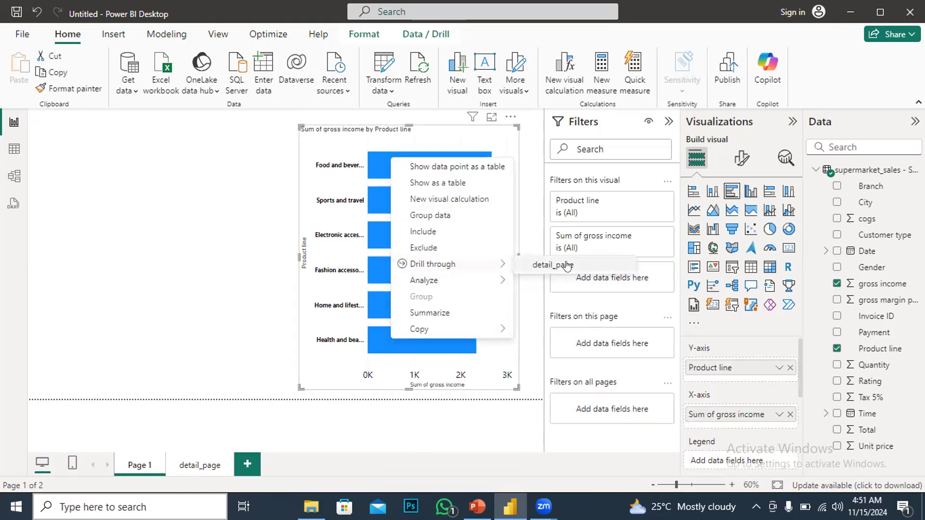
left_click(553, 265)
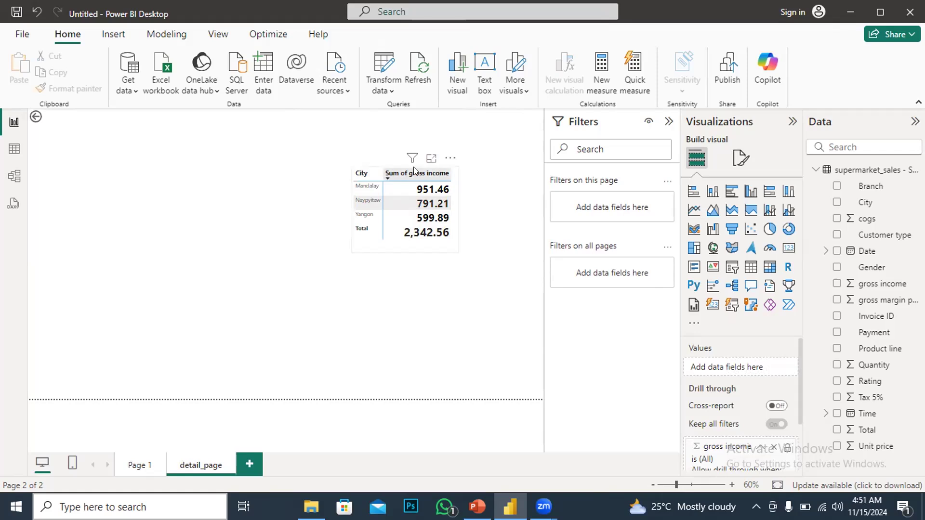
Move the table further right on the detail_page canvas
left_click_drag(447, 161, 510, 147)
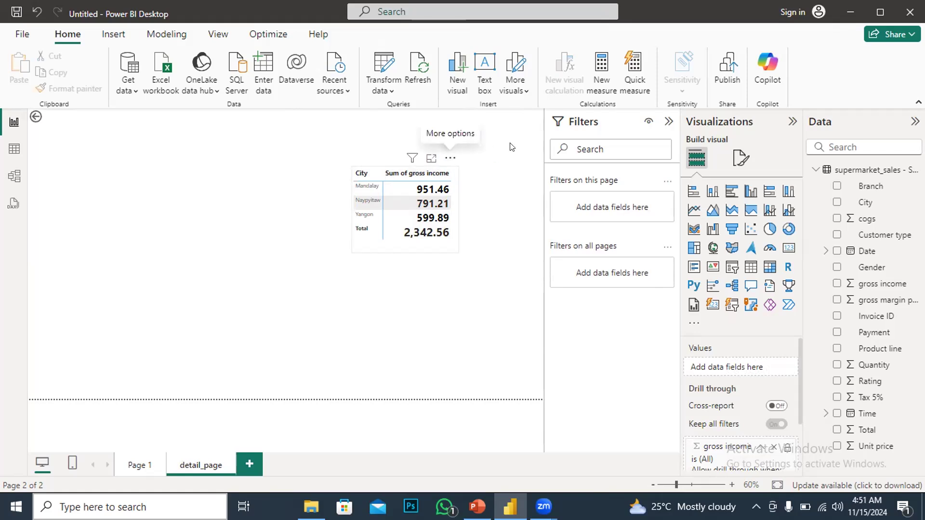
left_click(75, 177)
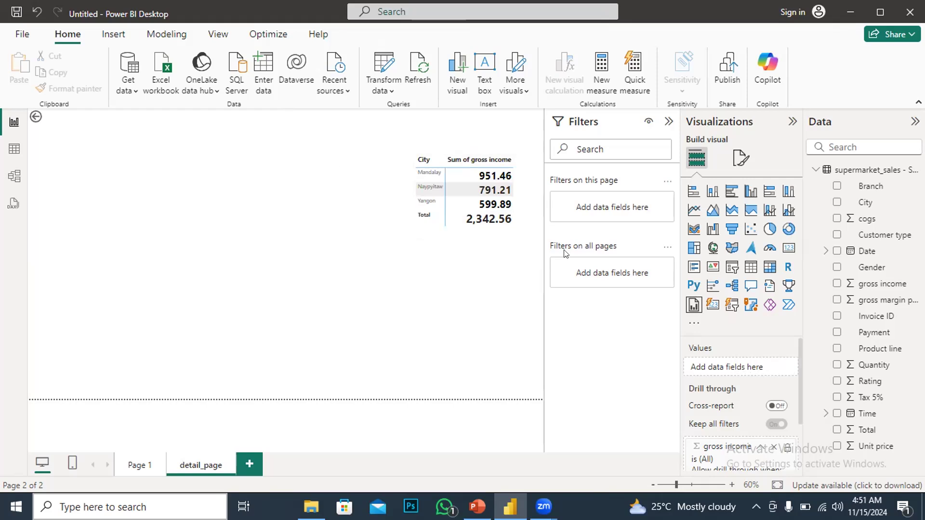
Create a new measure named count defined as COUNT('supermarket_sales - Sheet1'[gross income])
right_click(851, 299)
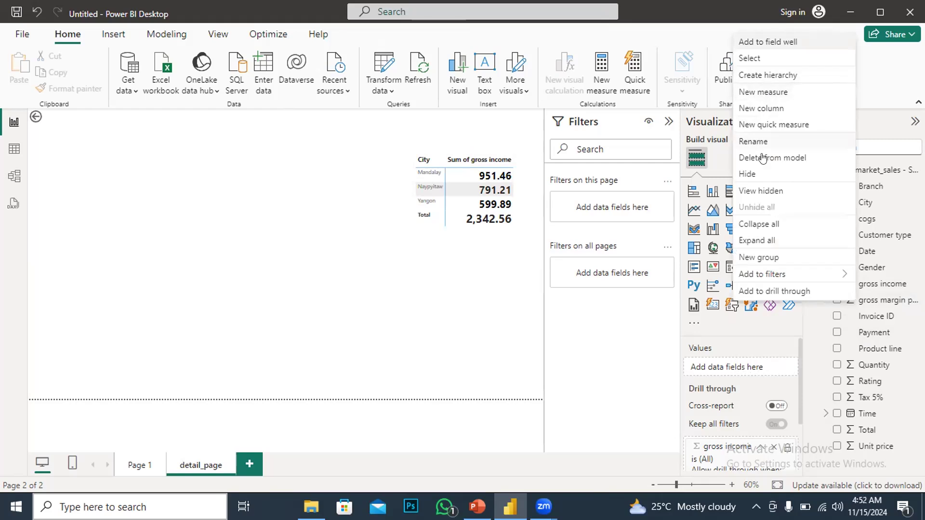
right_click(890, 234)
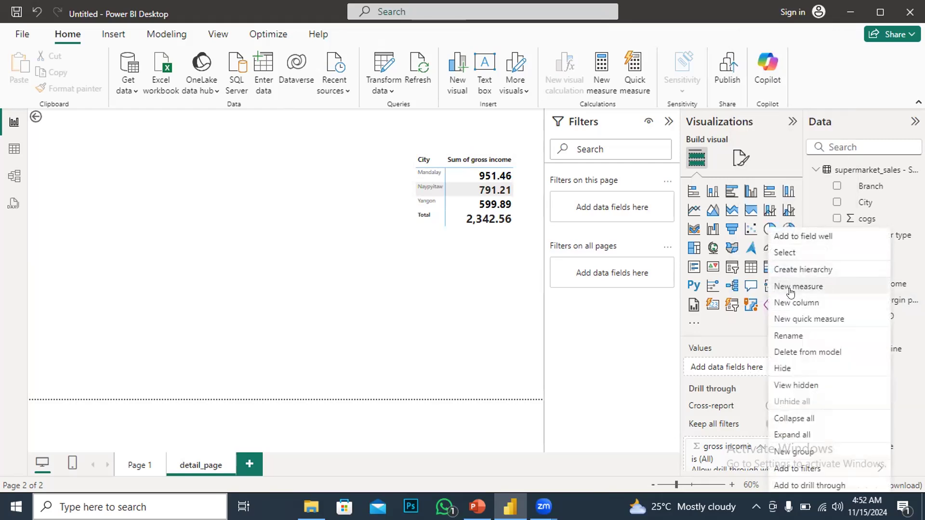
key("Escape")
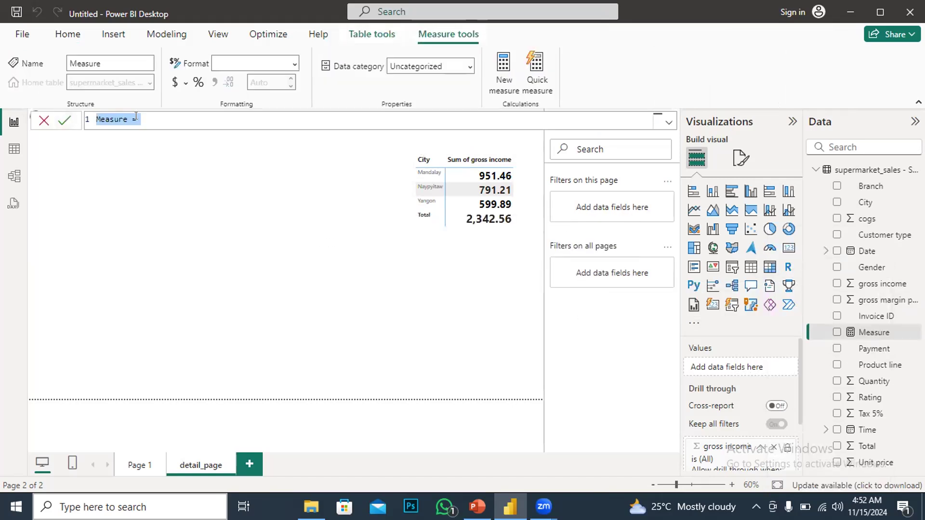
left_click(127, 119)
key("BackSpace")
key("BackSpace")
key("BackSpace")
key("BackSpace")
key("BackSpace")
key("BackSpace")
key("BackSpace")
type("count")
type("coun")
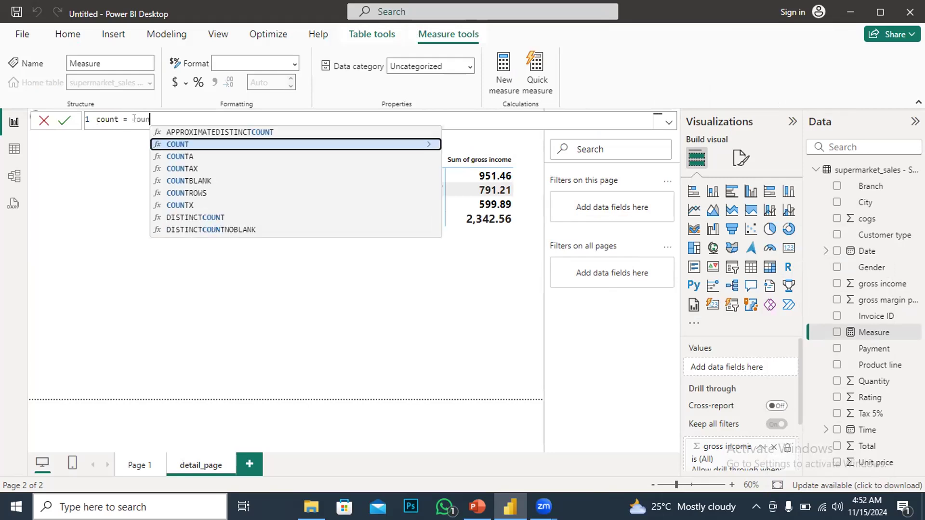
left_click(182, 145)
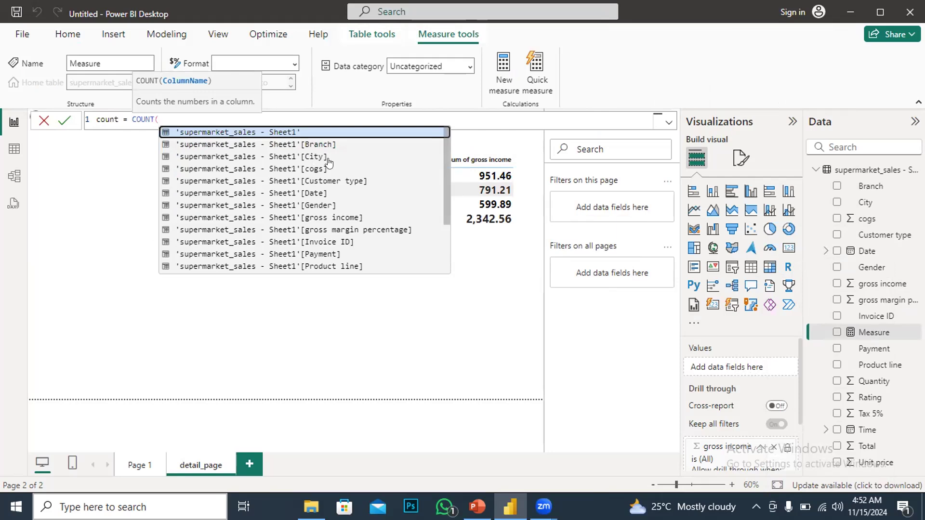
left_click(310, 222)
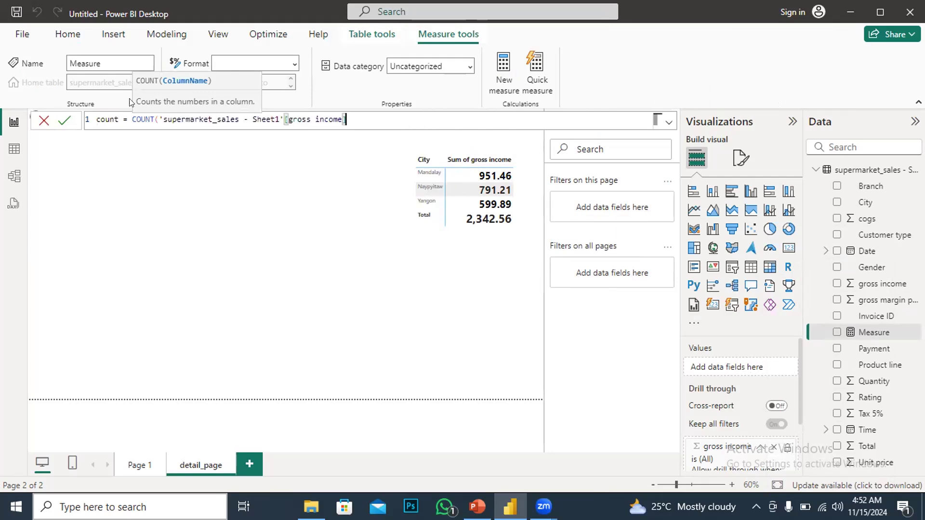
left_click(64, 119)
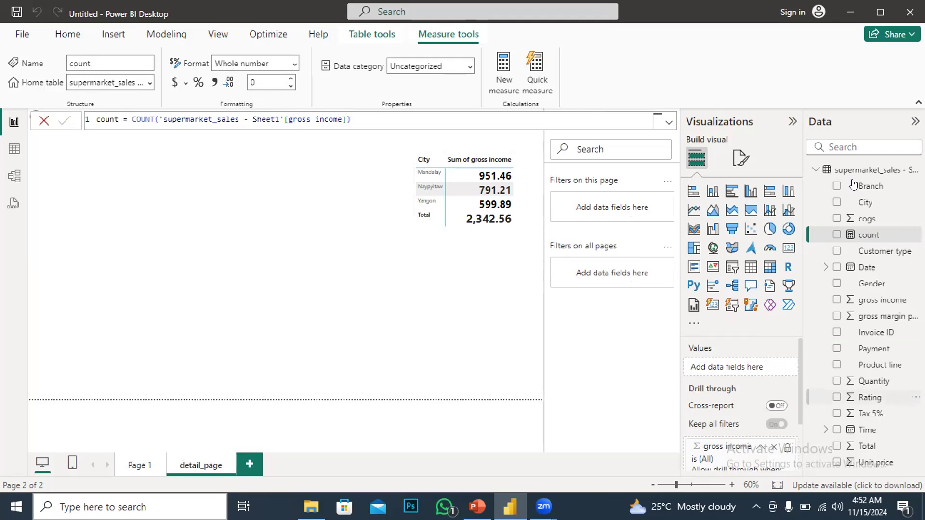
Add a card visual showing the count measure on detail_page and place it left of the table
left_click(863, 238)
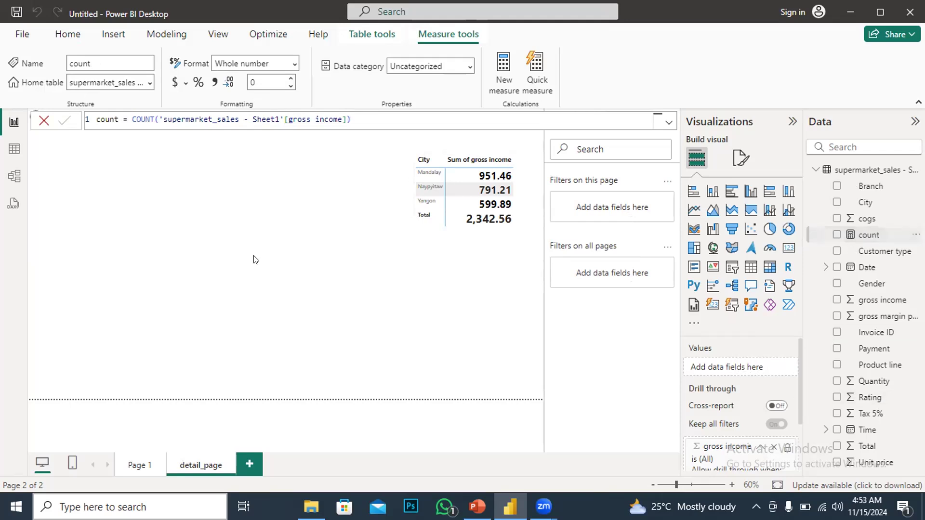
left_click(771, 269)
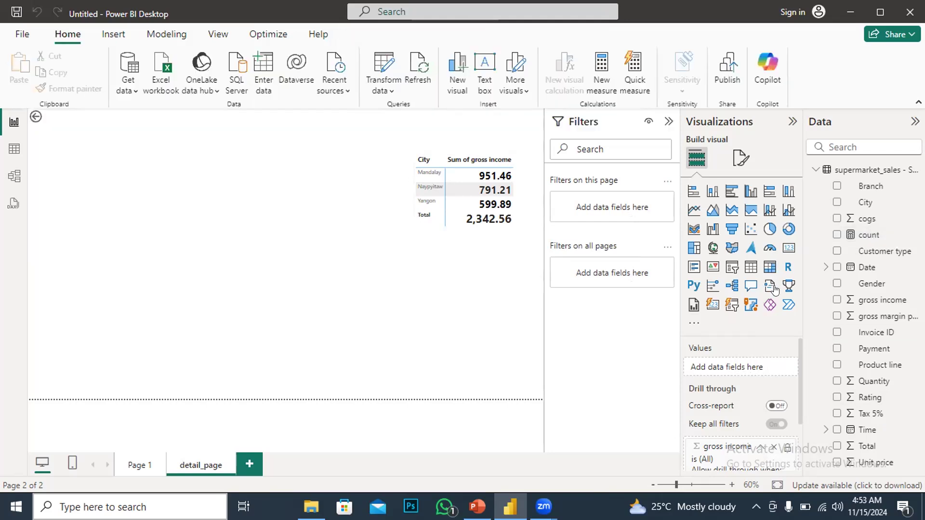
left_click(788, 248)
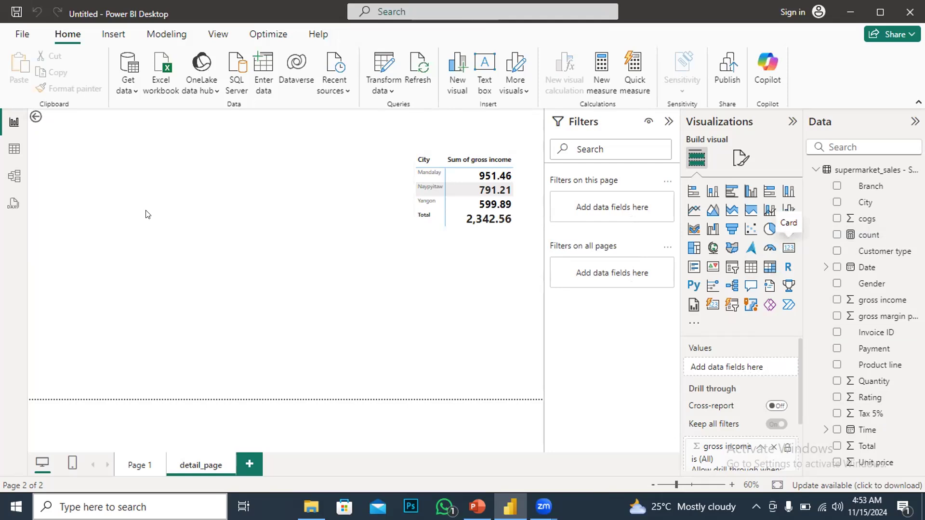
left_click_drag(153, 289, 80, 192)
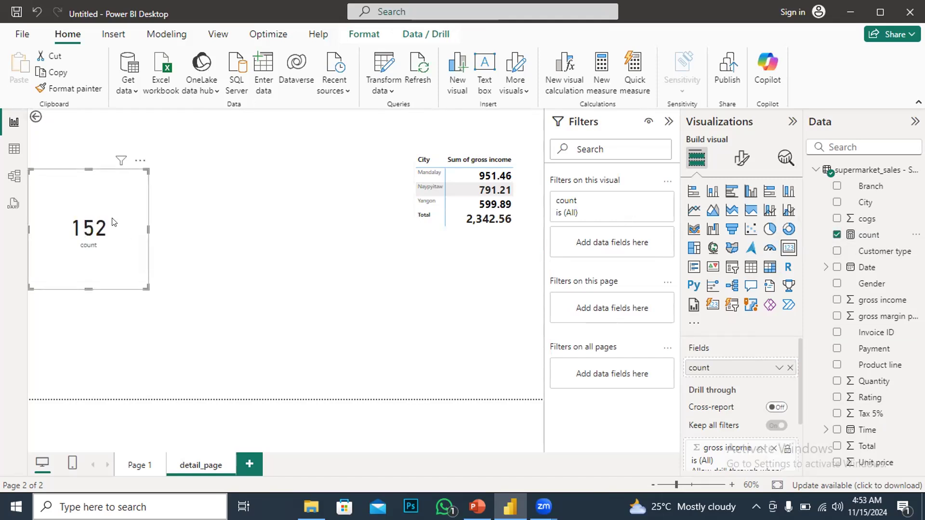
left_click_drag(116, 201, 327, 165)
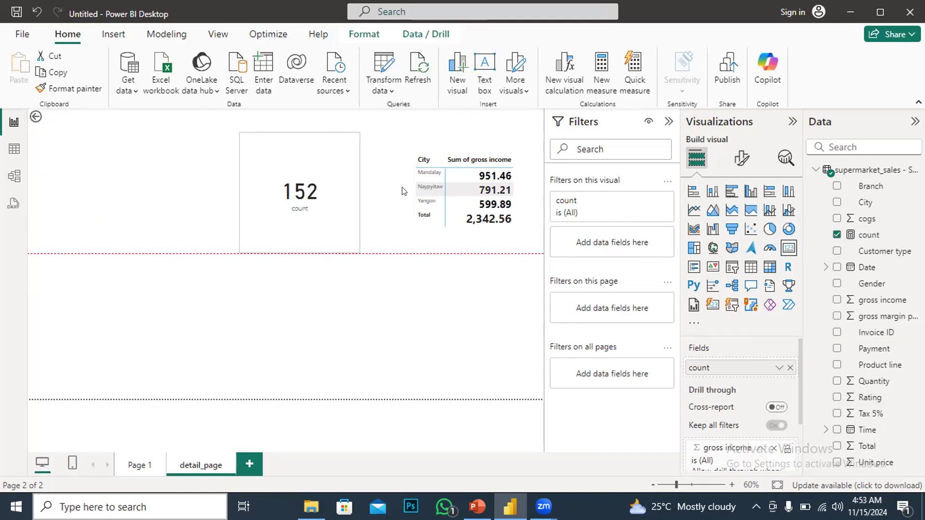
left_click_drag(403, 191, 407, 191)
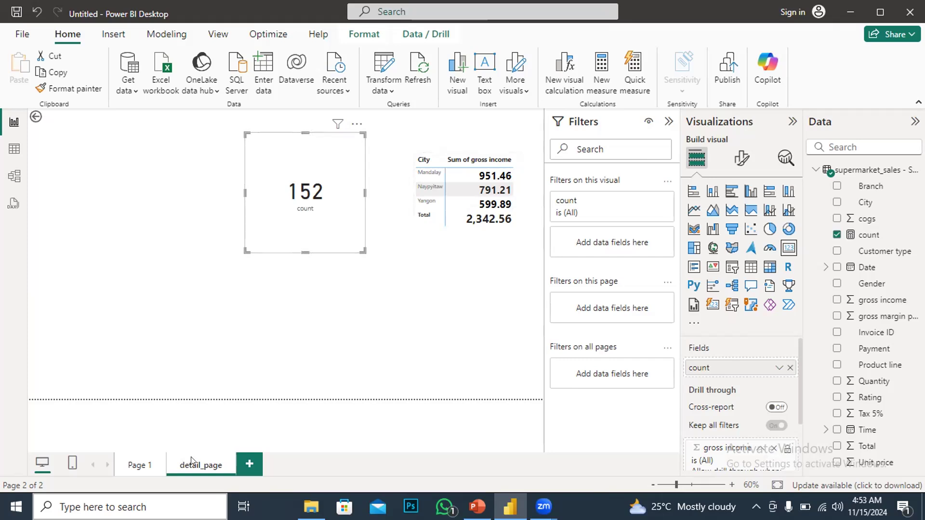
Return to Page 1 and drill through from the Sports and travel bar to detail_page
left_click(137, 466)
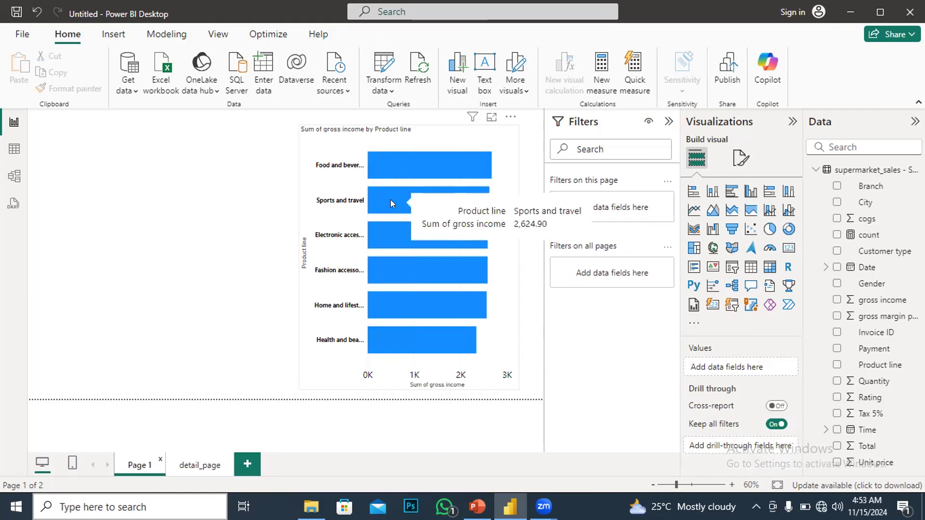
right_click(390, 199)
mouse_move(475, 309)
left_click(548, 311)
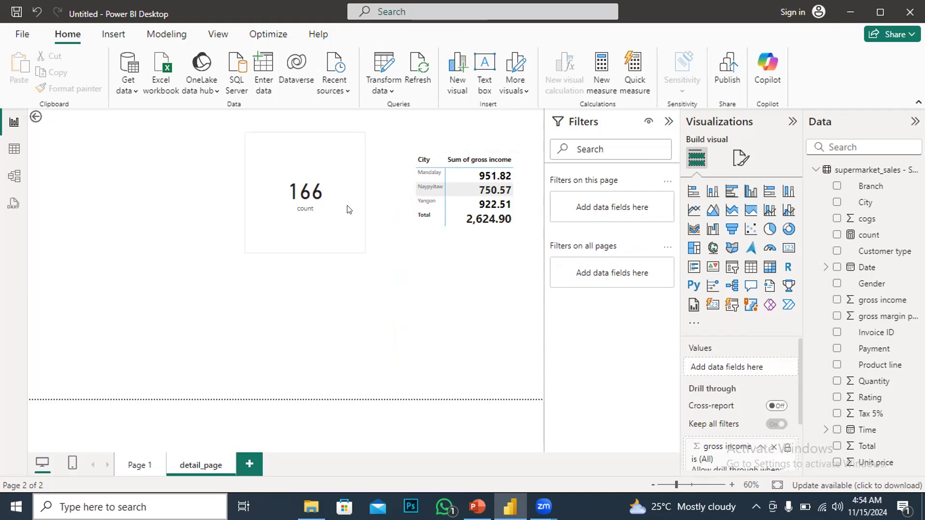
Reposition the count card just left of the city table on detail_page
left_click_drag(356, 169, 139, 162)
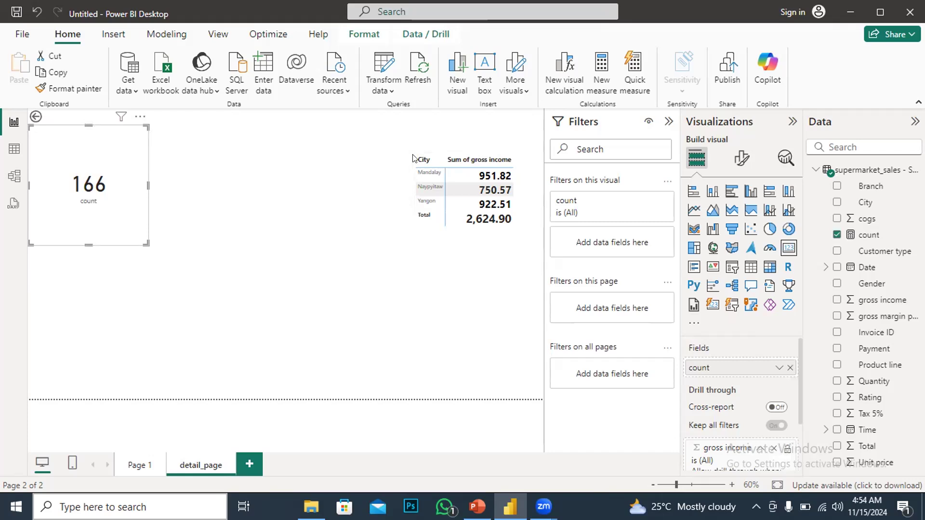
left_click_drag(250, 178, 297, 172)
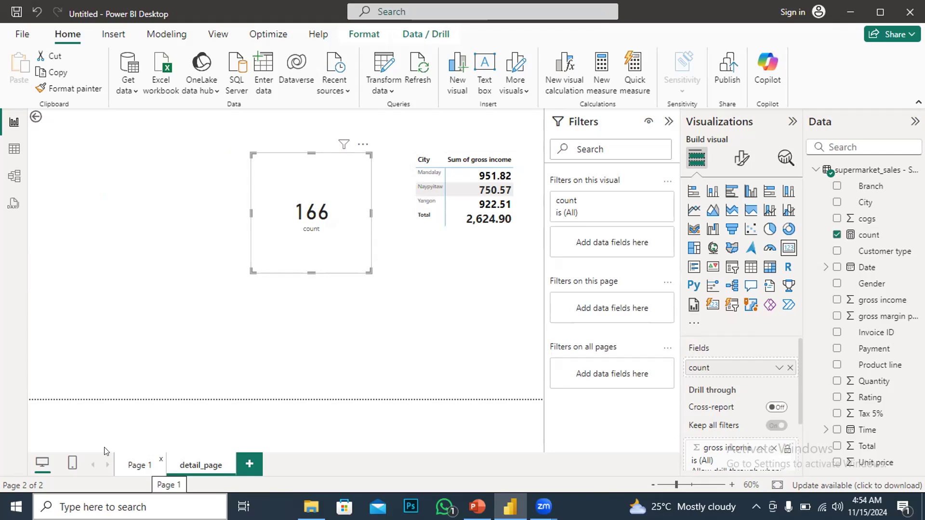
left_click(101, 255)
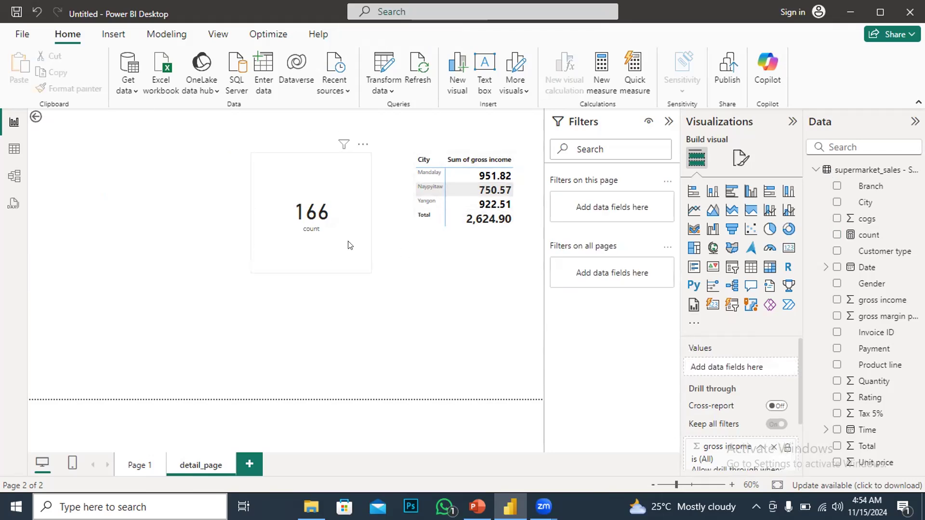
Add a new report page, Page 2
left_click(249, 465)
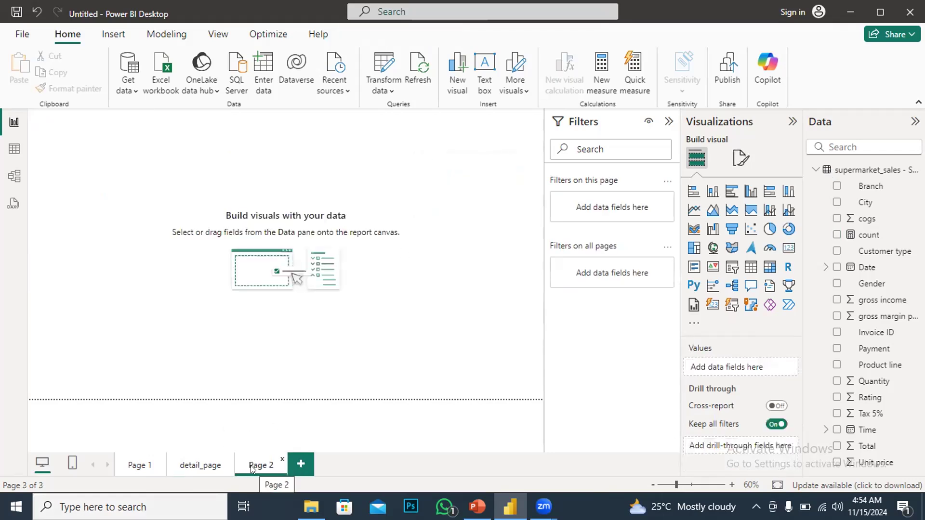
double_click(255, 465)
left_click(404, 243)
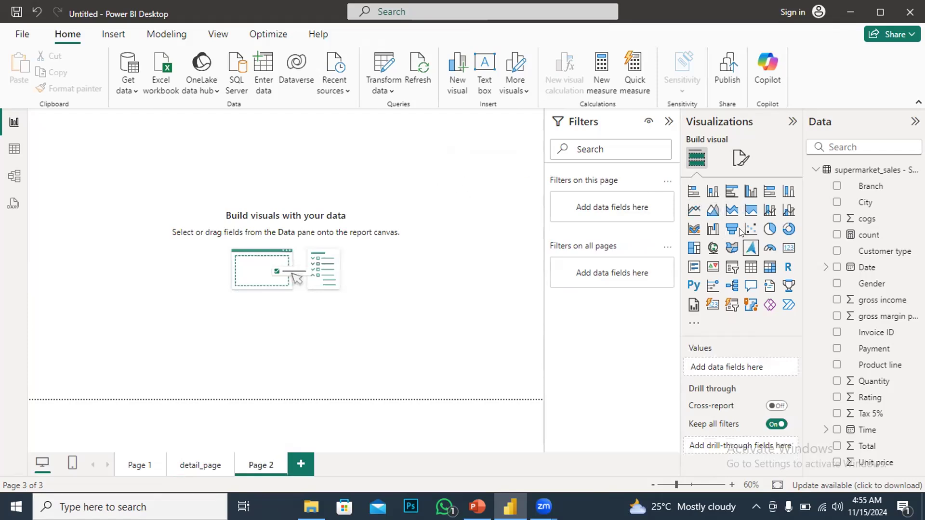
Insert a table on Page 2 showing Gender and the sum of gross income
left_click(750, 267)
left_click_drag(76, 162, 415, 204)
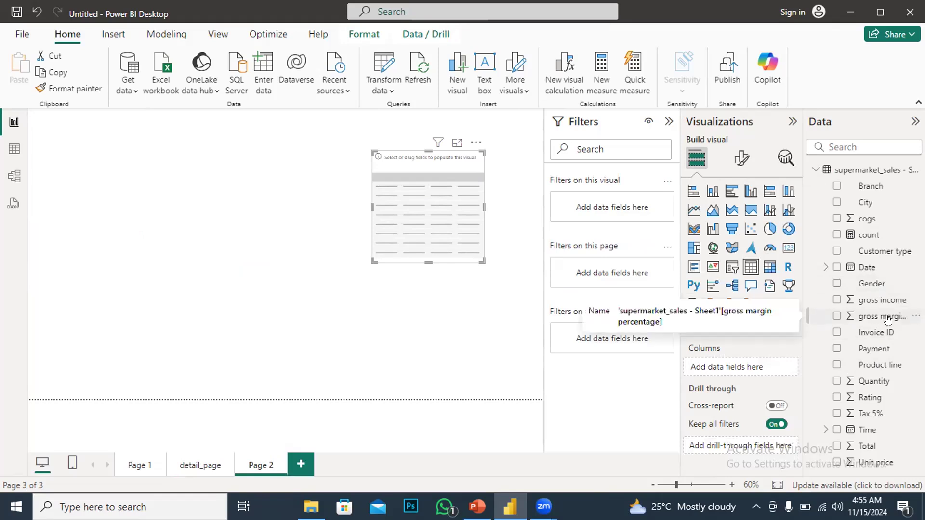
left_click(837, 285)
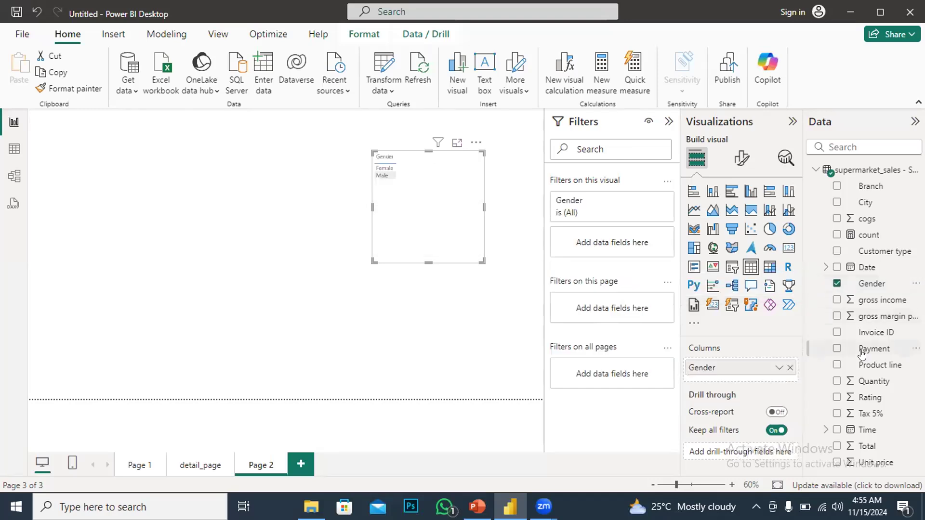
left_click(836, 300)
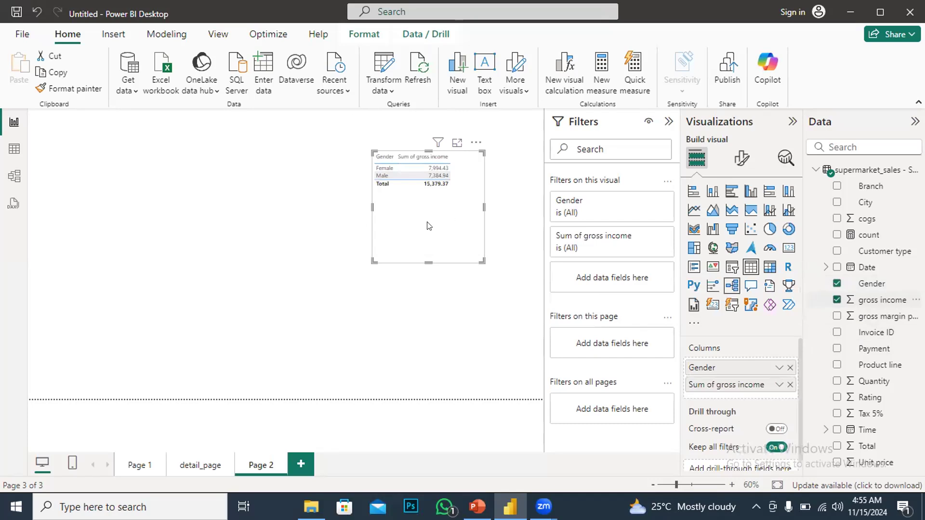
Resize the gender table to fit its contents
left_click_drag(476, 258, 457, 242)
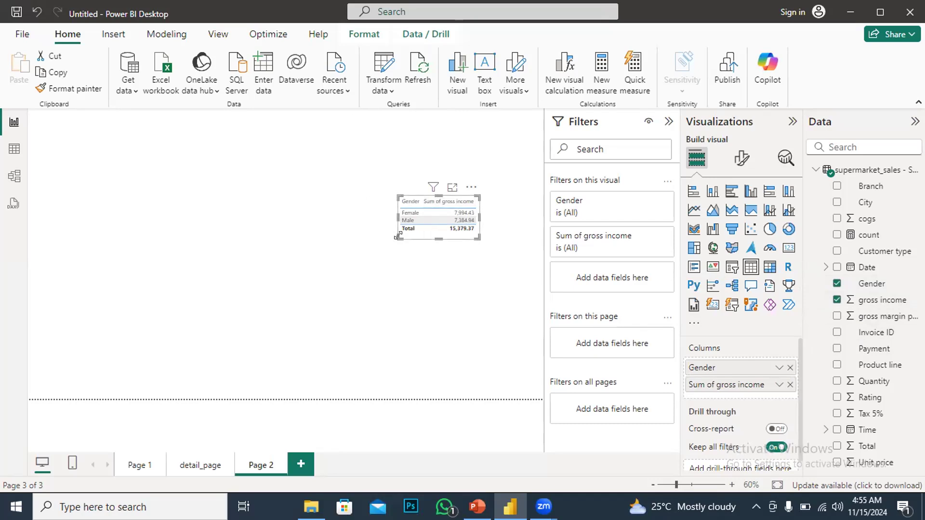
left_click_drag(399, 238, 377, 237)
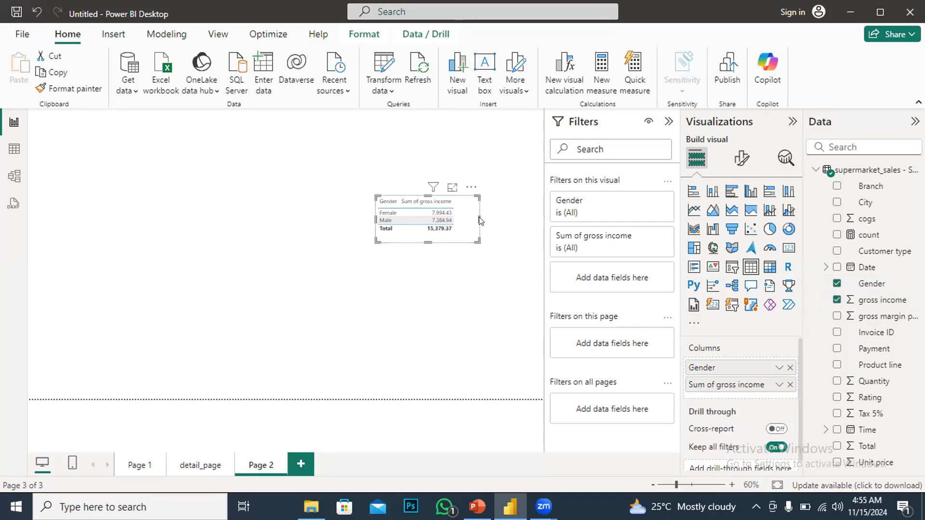
left_click_drag(479, 222, 473, 222)
Add gross income as Page 2's drill-through field and return to Page 1
scroll(694, 437, "down", 1)
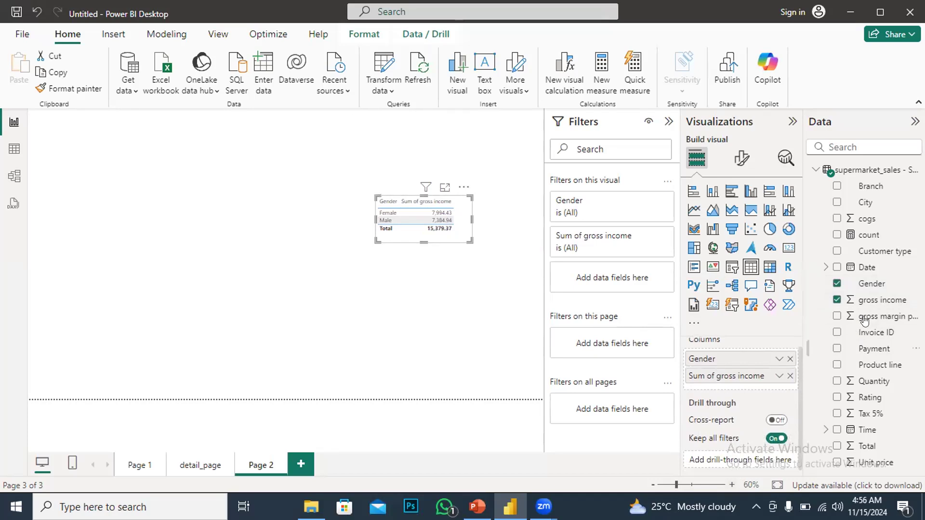
left_click_drag(877, 300, 752, 462)
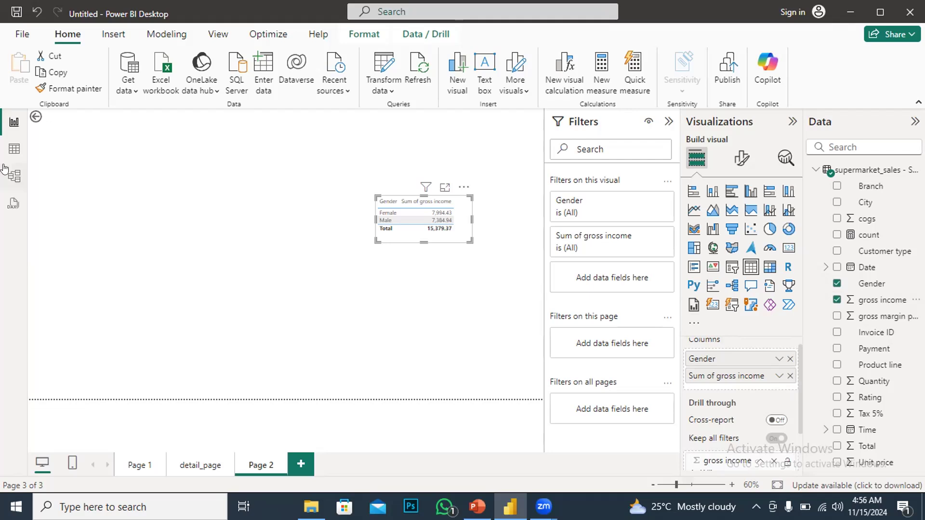
left_click(30, 117, "ctrl")
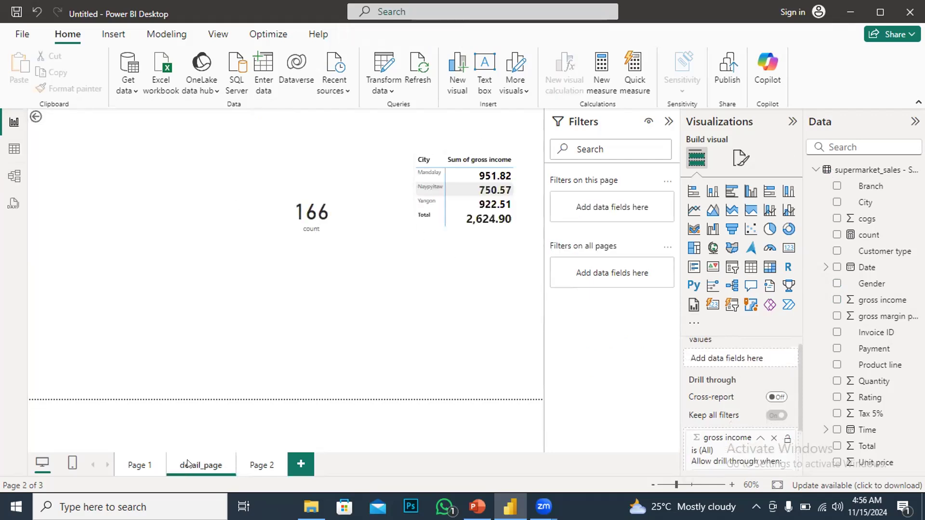
left_click(141, 464)
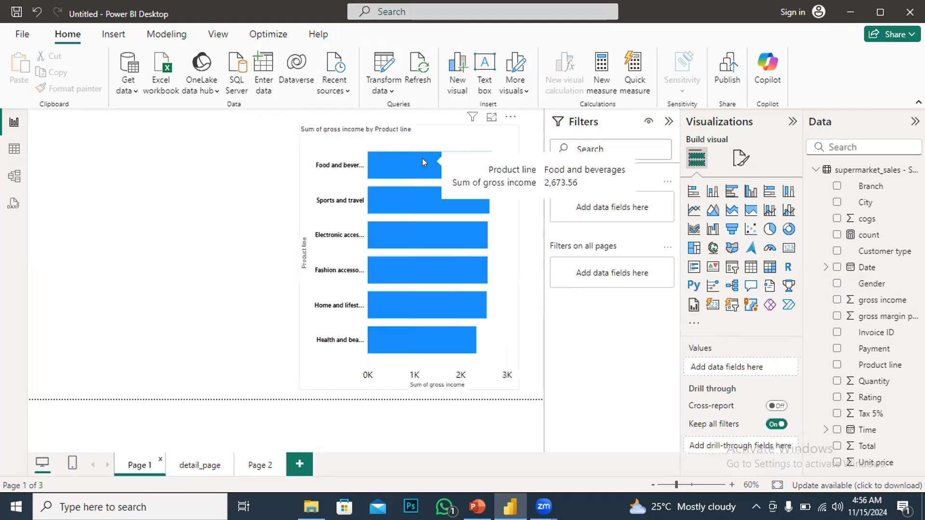
Drill through from the Food and beverages bar to Page 2
right_click(422, 158)
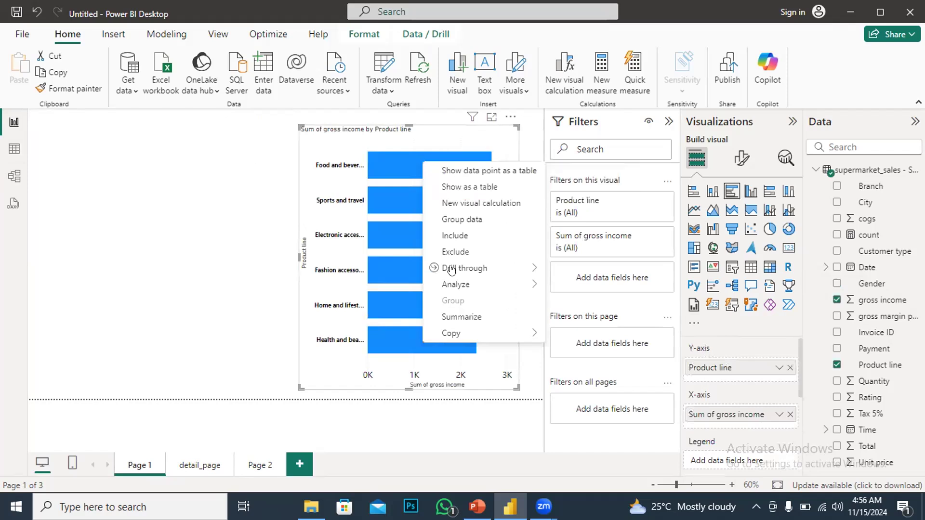
mouse_move(452, 267)
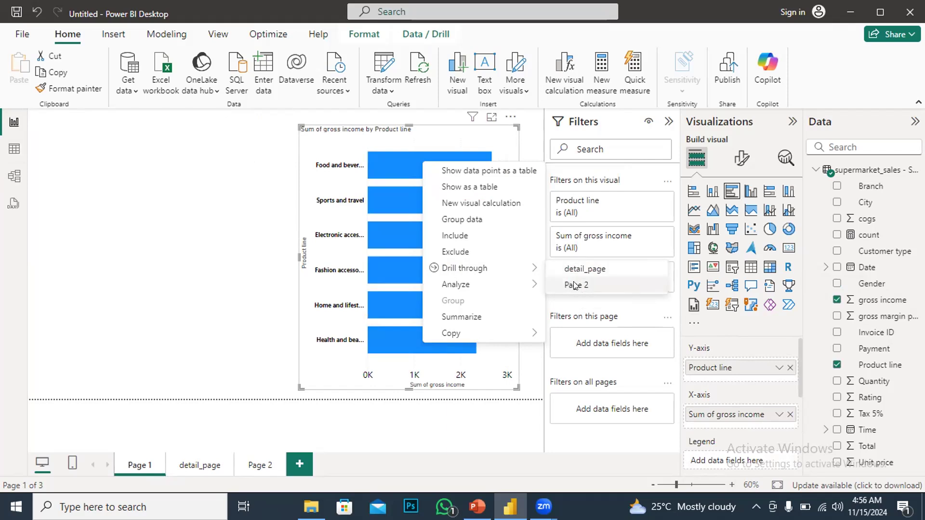
left_click(572, 286)
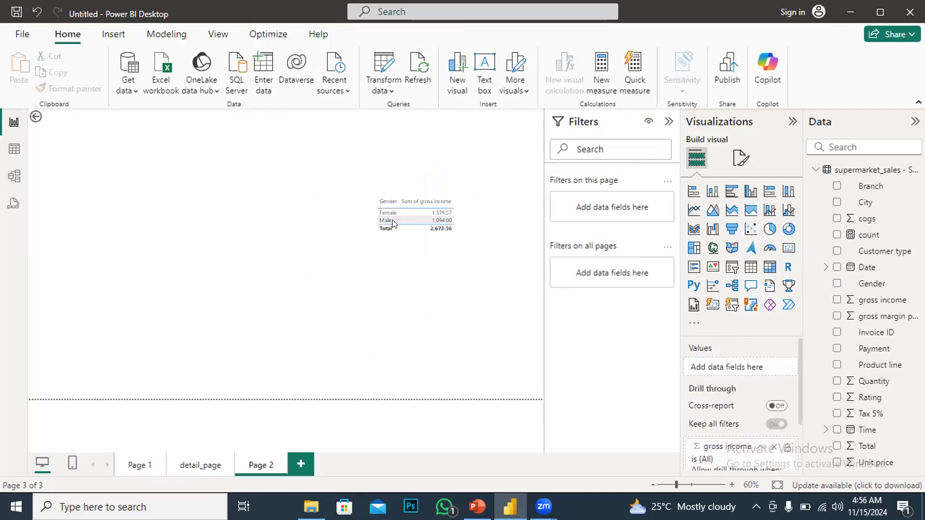
left_click(435, 213)
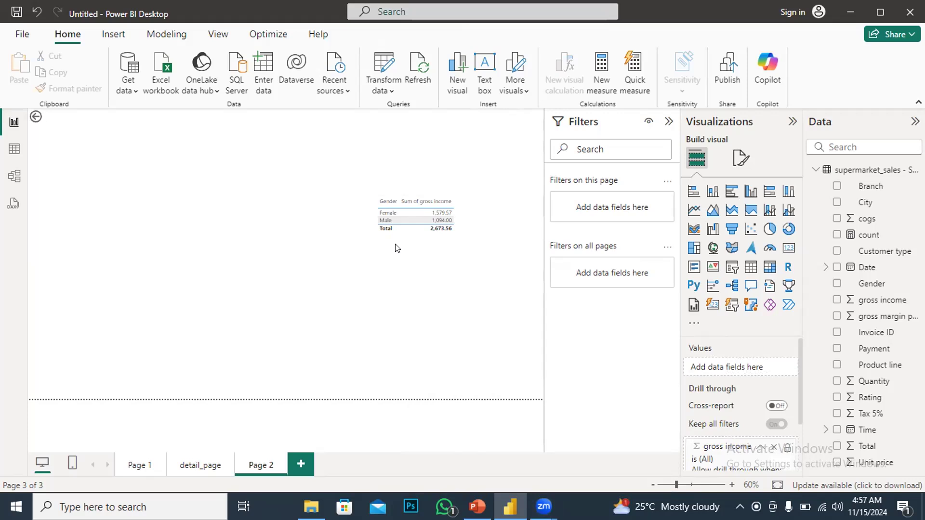
Return to Page 1 and the product line bar chart
left_click(139, 465)
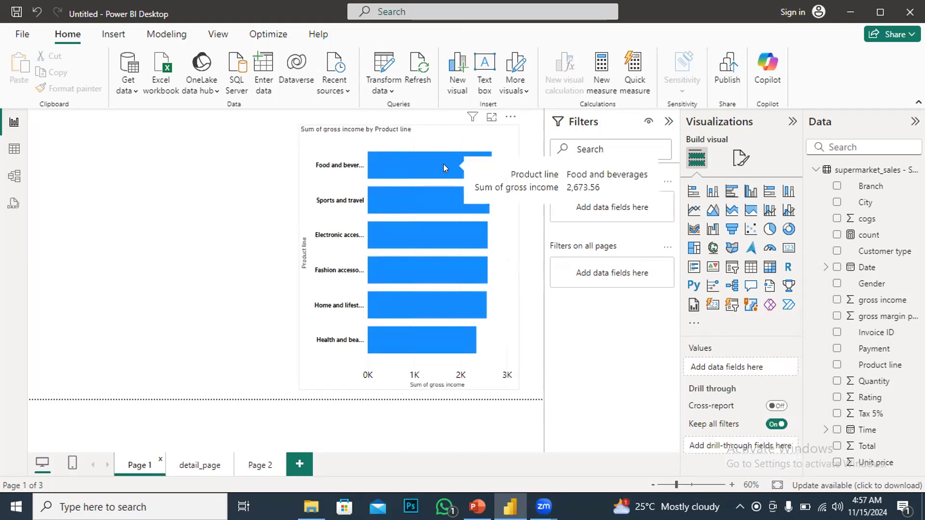
mouse_move(425, 191)
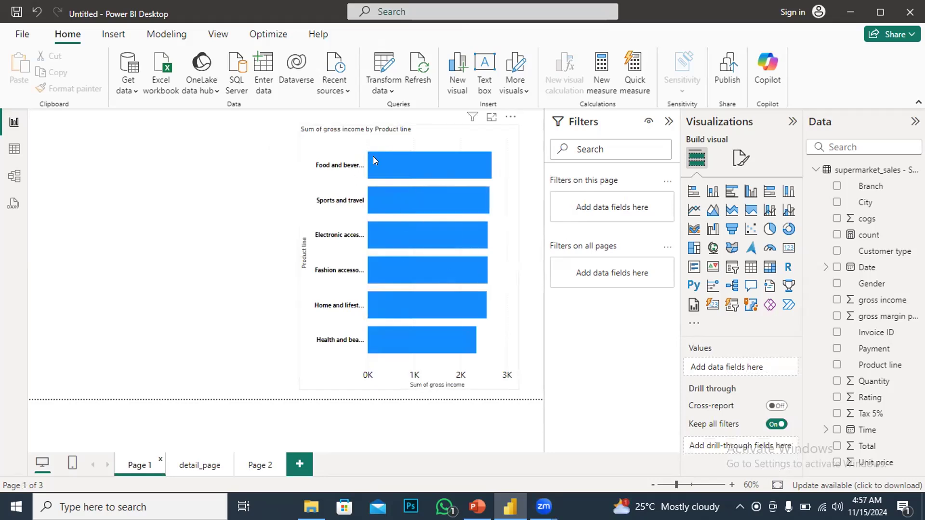
Open the drill-through options for the Food and beverages bar and dismiss them
right_click(394, 161)
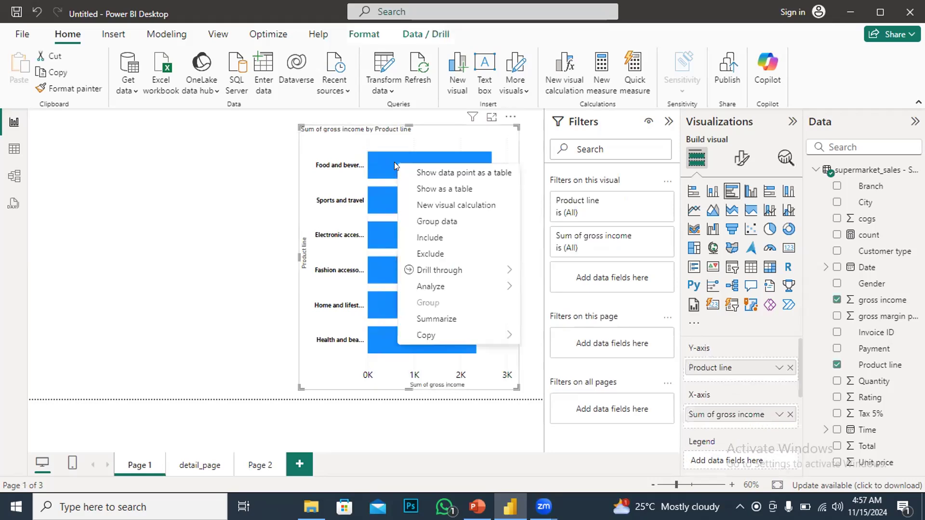
mouse_move(448, 270)
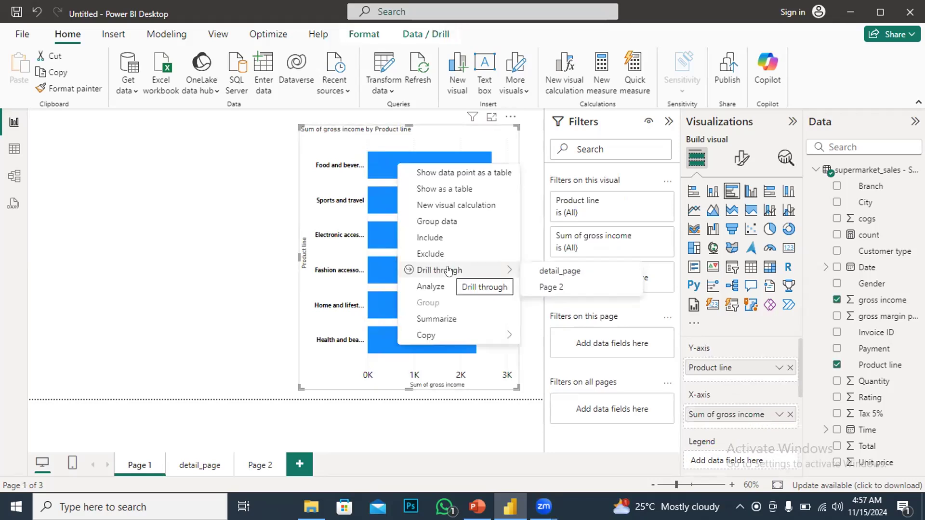
left_click(492, 374)
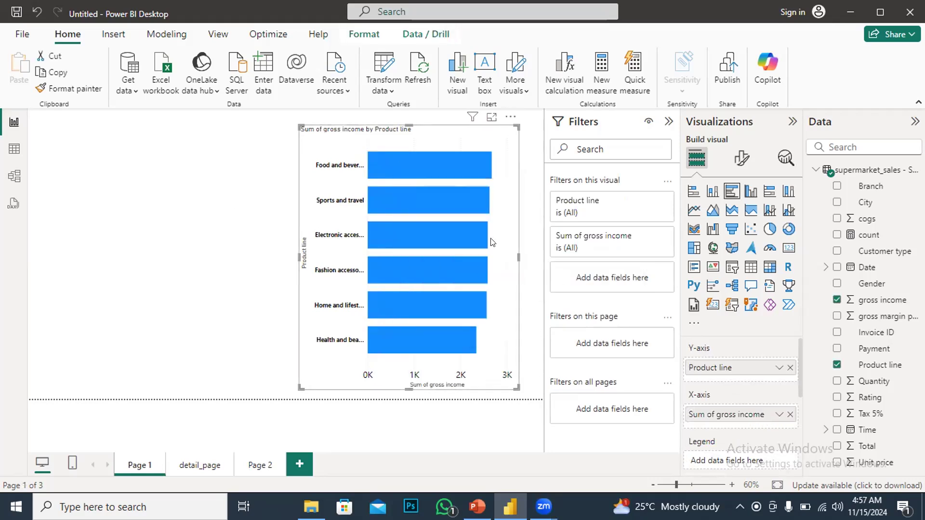
Reposition the gross income by product line bar chart further left on Page 1
left_click_drag(494, 235, 452, 219)
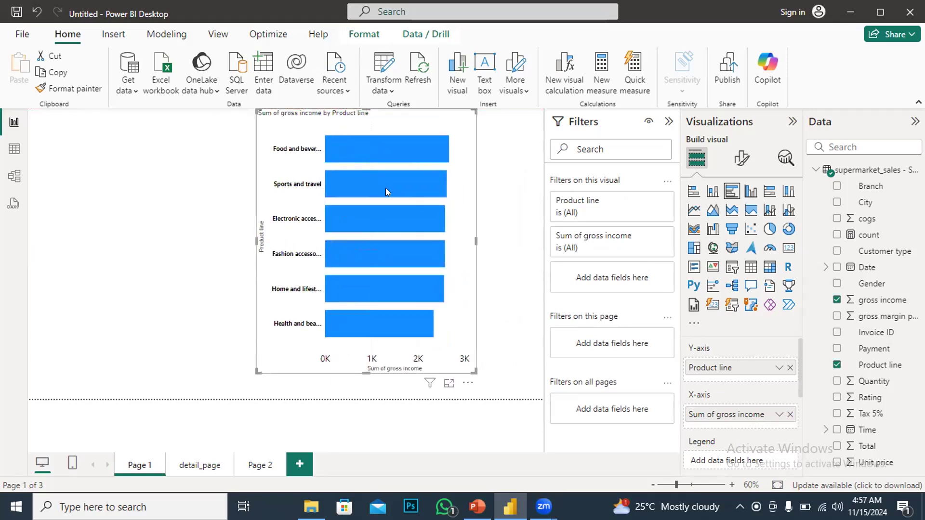
left_click_drag(405, 121, 435, 123)
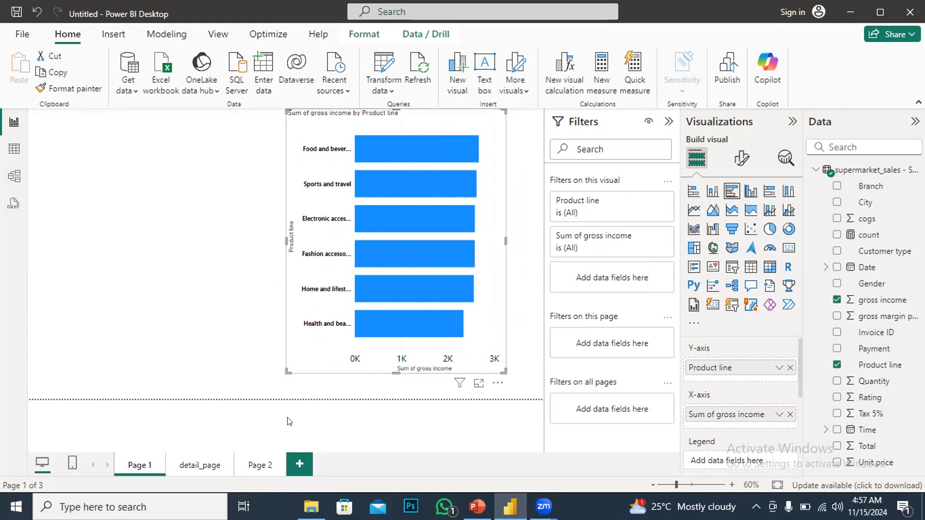
mouse_move(394, 254)
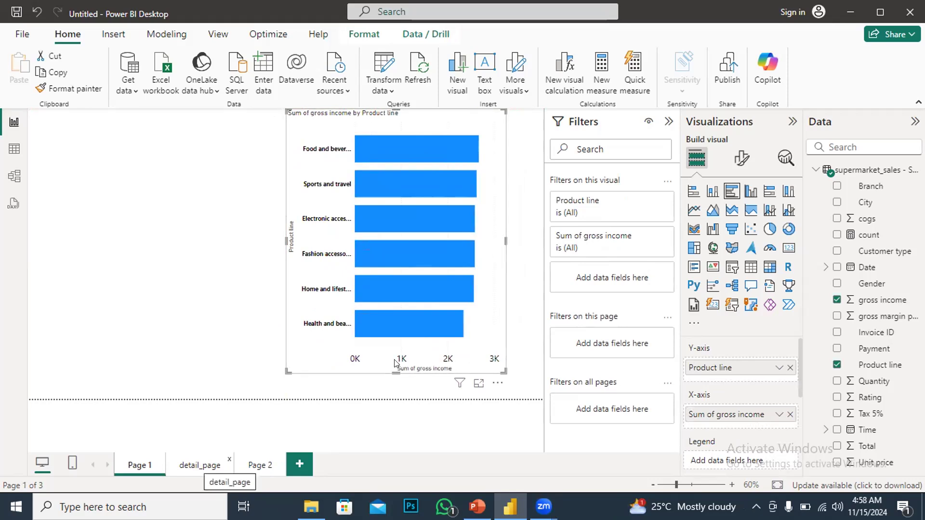
left_click_drag(483, 167, 417, 179)
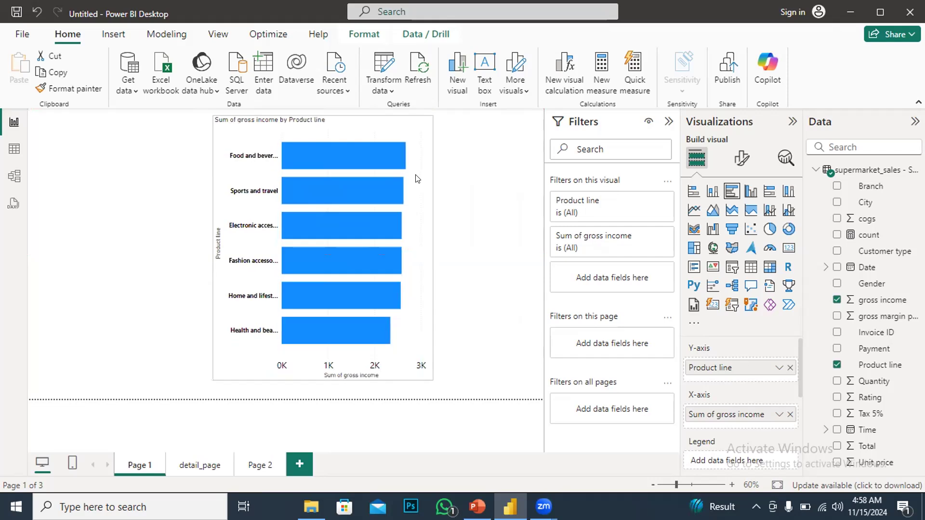
left_click_drag(417, 179, 417, 179)
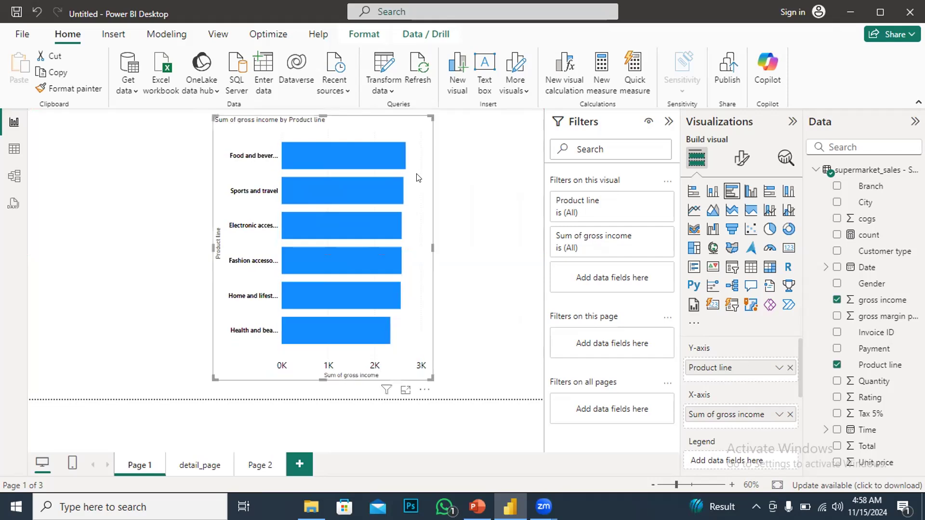
mouse_move(337, 155)
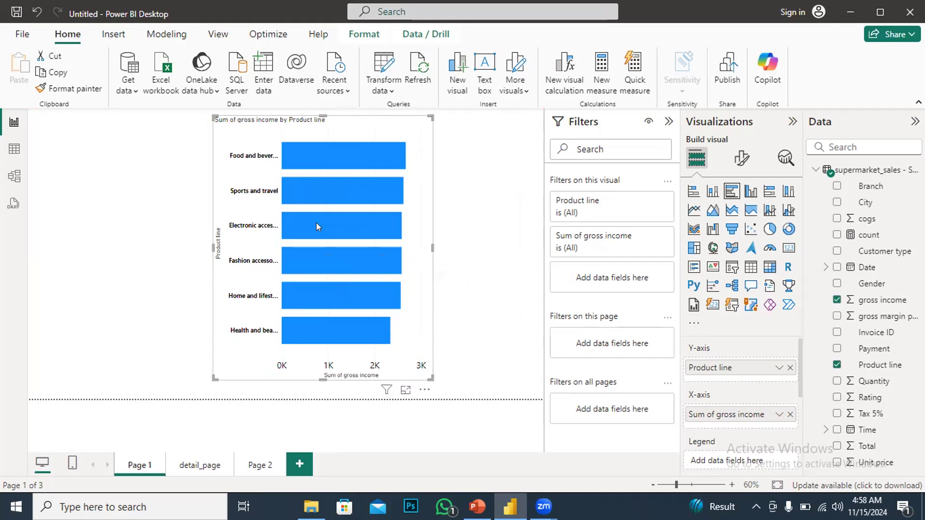
mouse_move(316, 224)
left_click(122, 161)
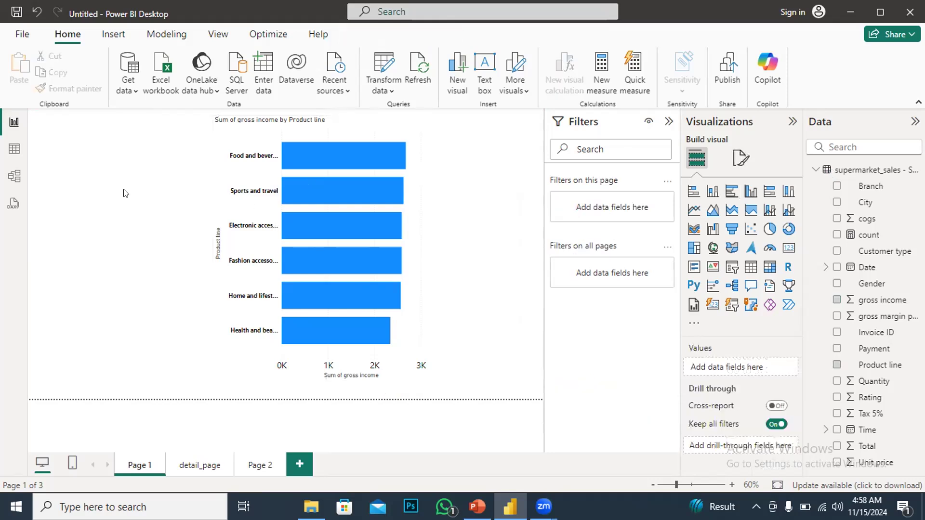
Insert a blank button and move it just below the chart's lower right corner
left_click(105, 33)
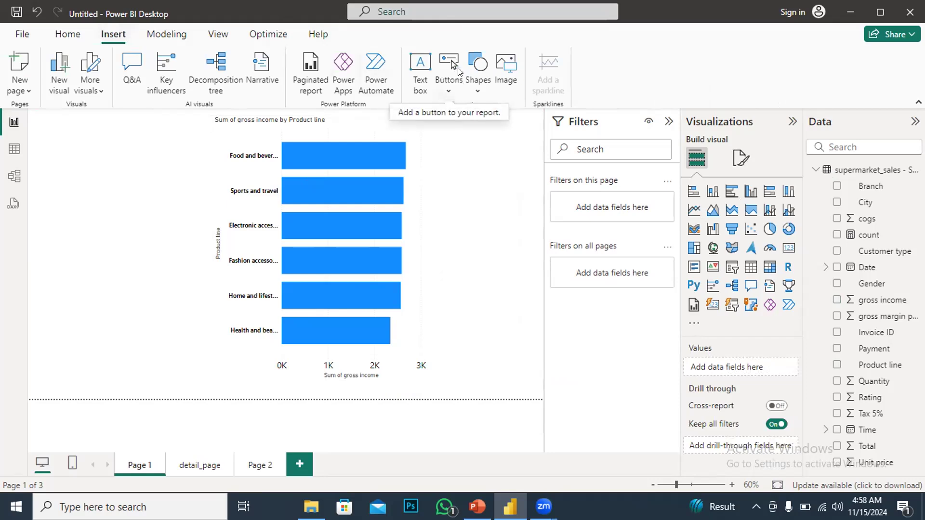
left_click(448, 92)
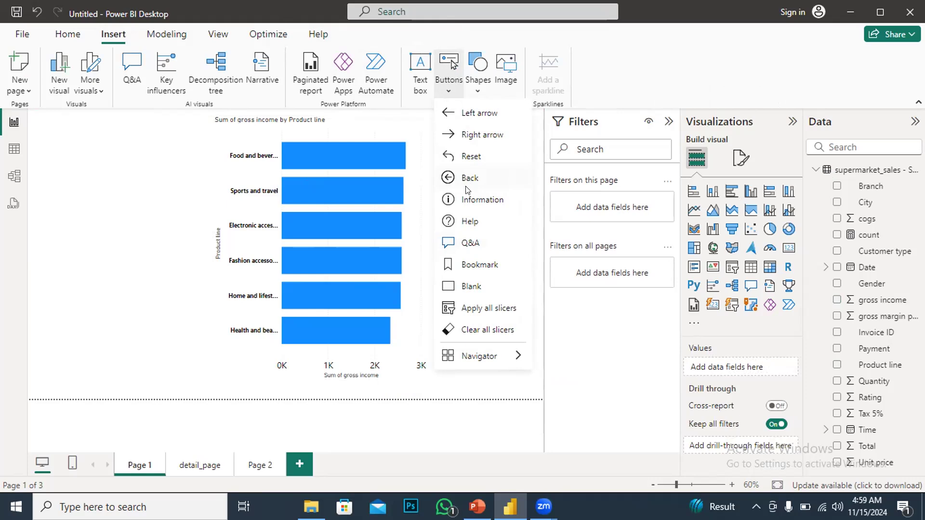
left_click(468, 286)
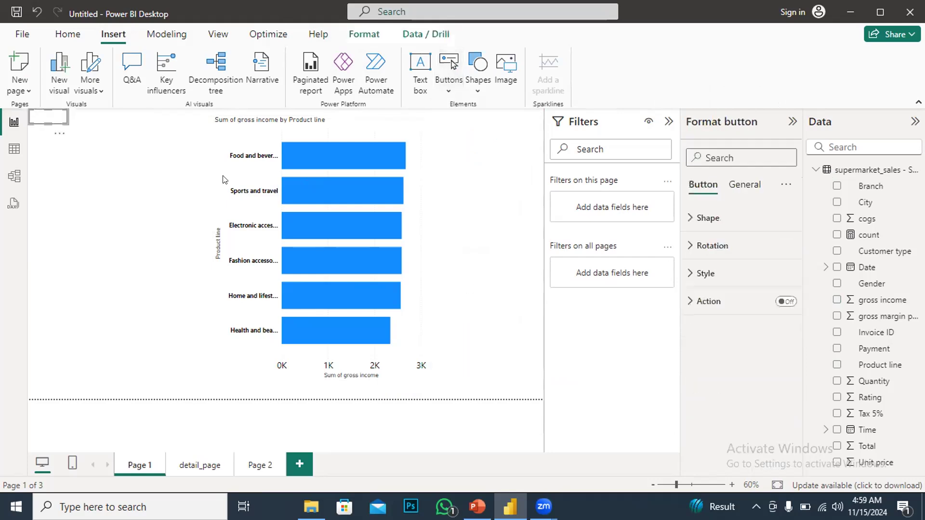
left_click_drag(303, 246, 490, 376)
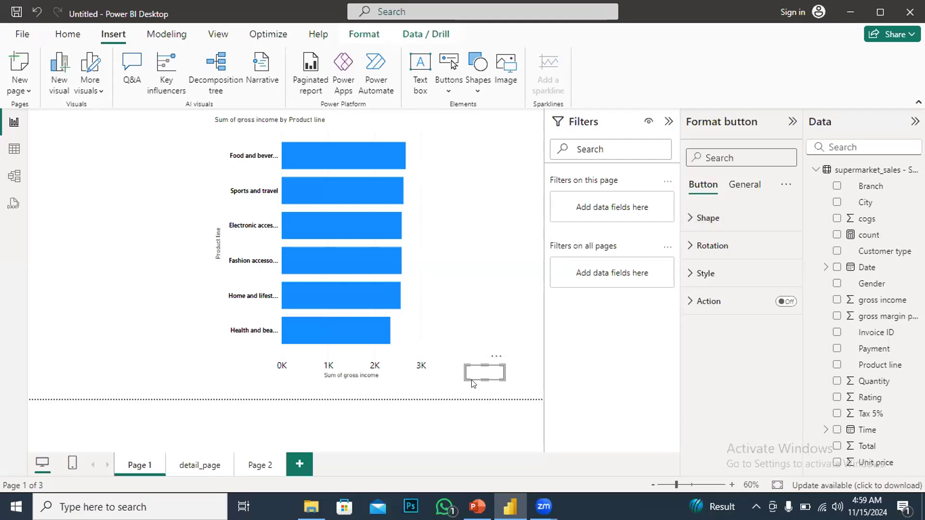
Turn on the button's text, enter "click to view details" and make it bold
left_click(691, 222)
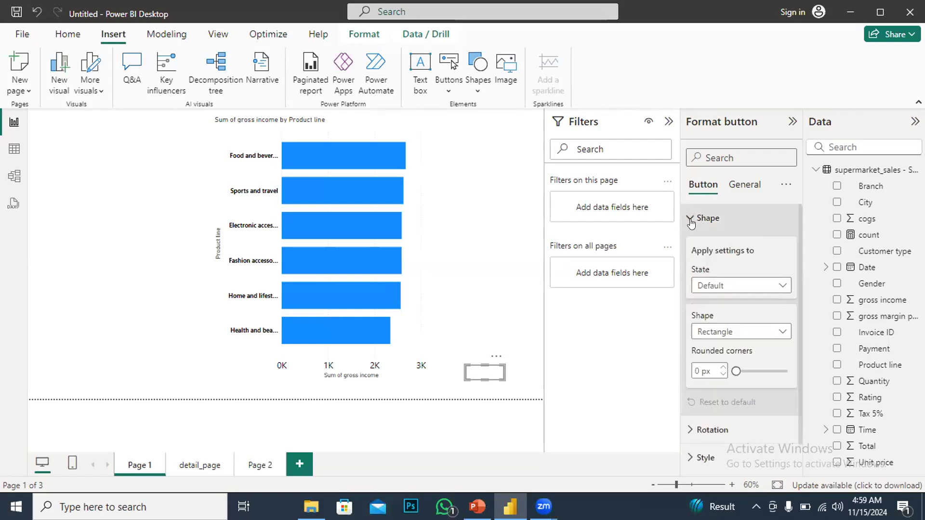
scroll(740, 405, "down", 1)
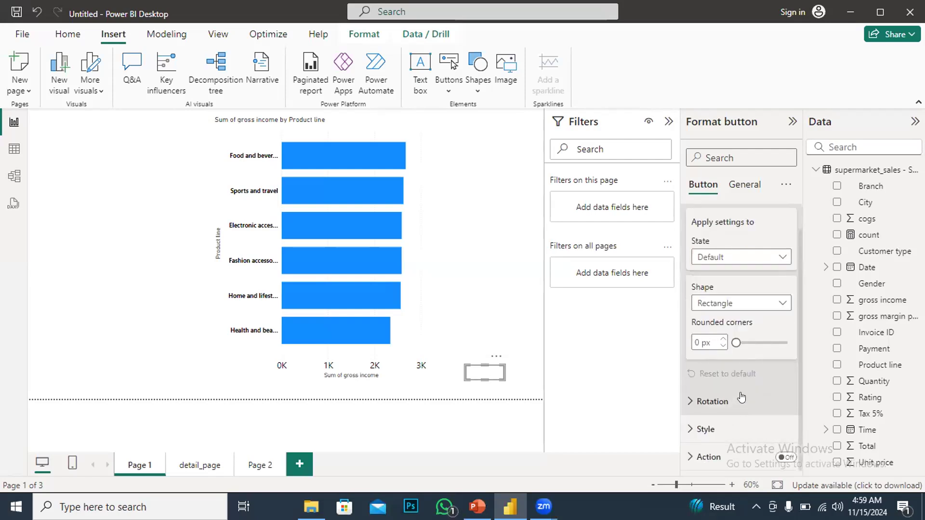
left_click(692, 428)
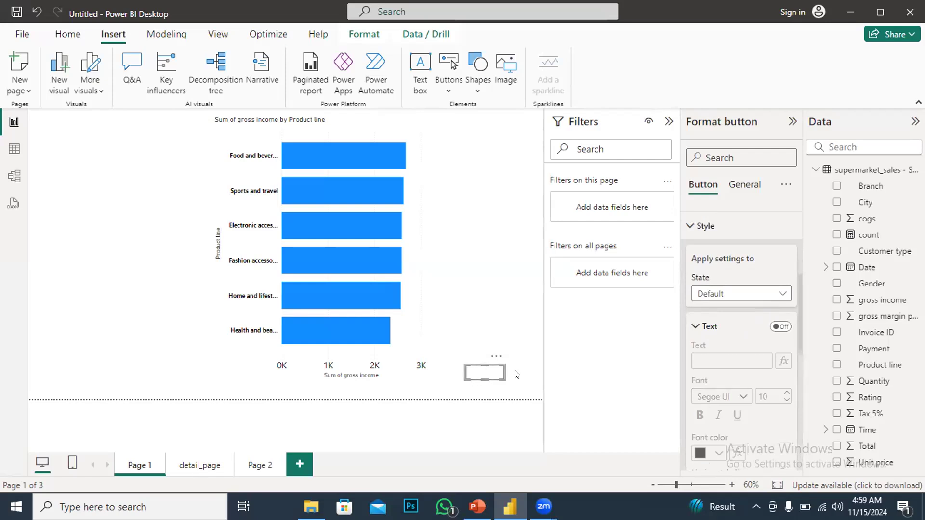
left_click(777, 327)
left_click(704, 363)
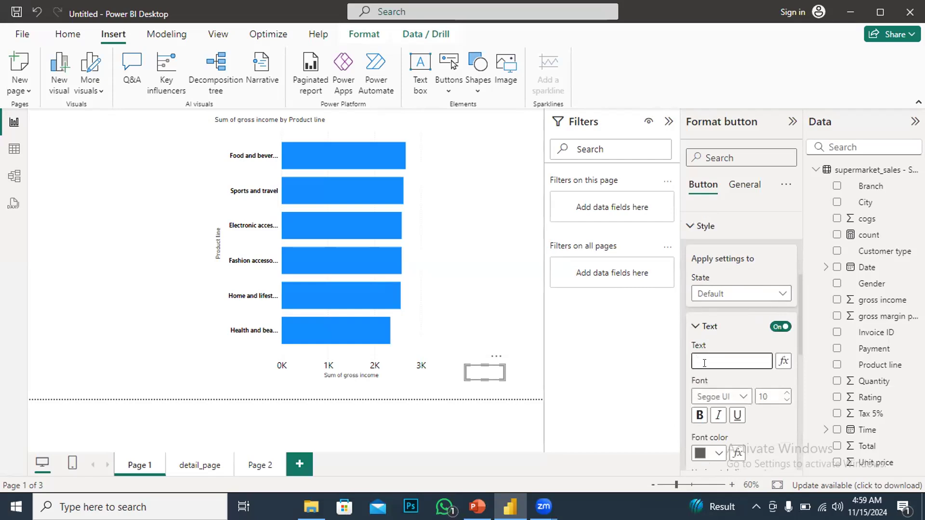
type("dick to view details")
left_click(701, 416)
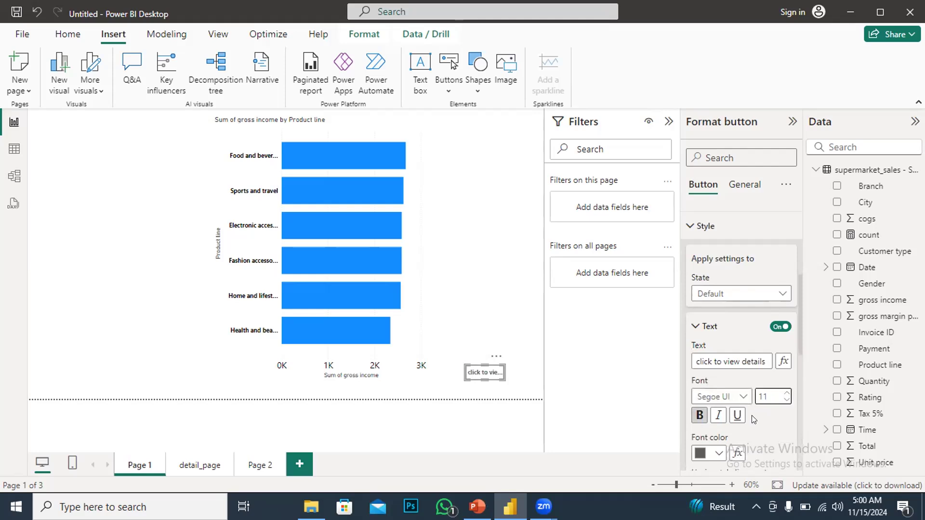
Set the button's font color to black
scroll(736, 434, "down", 3)
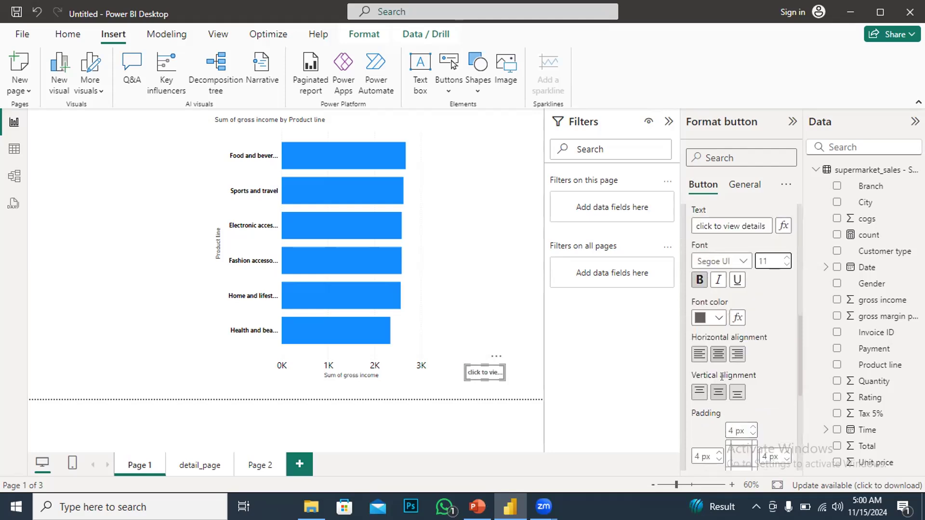
left_click(718, 318)
left_click(710, 260)
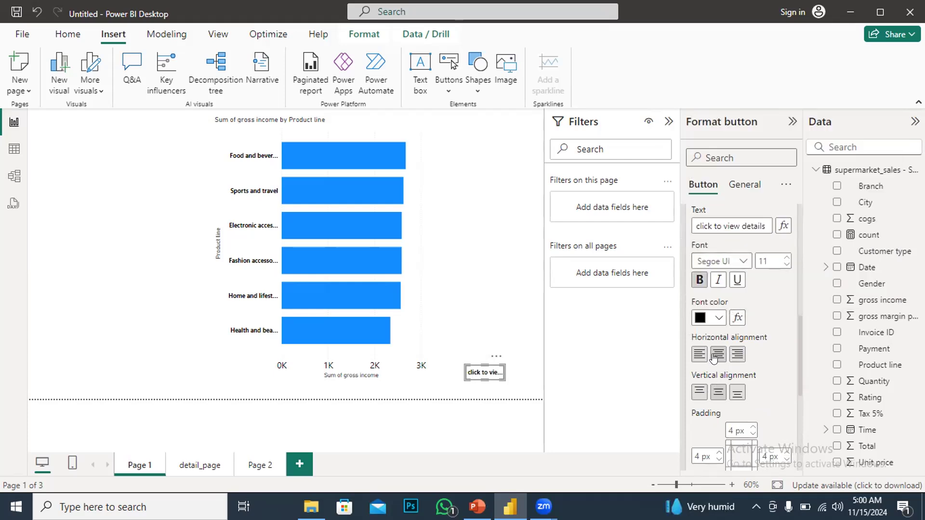
Turn on the button's fill and set its color to dark blue
scroll(719, 385, "down", 4)
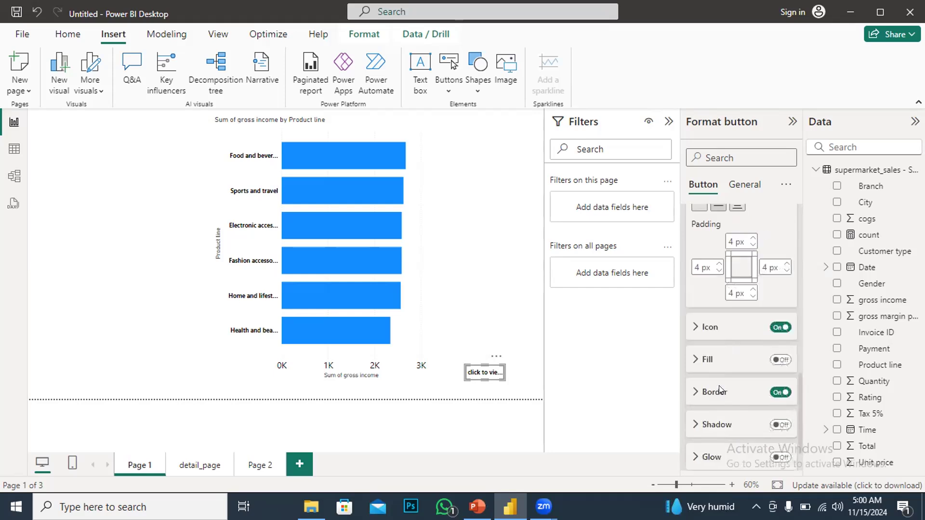
scroll(718, 385, "down", 1)
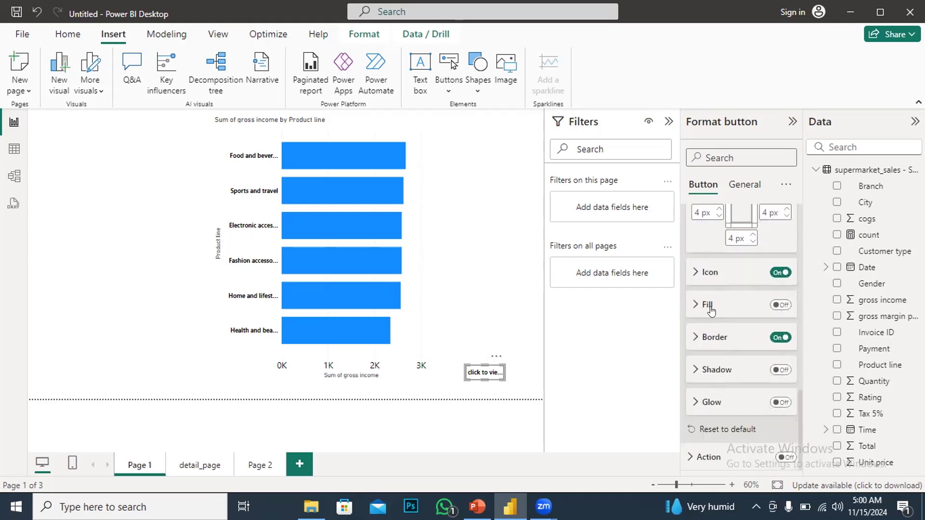
left_click(775, 306)
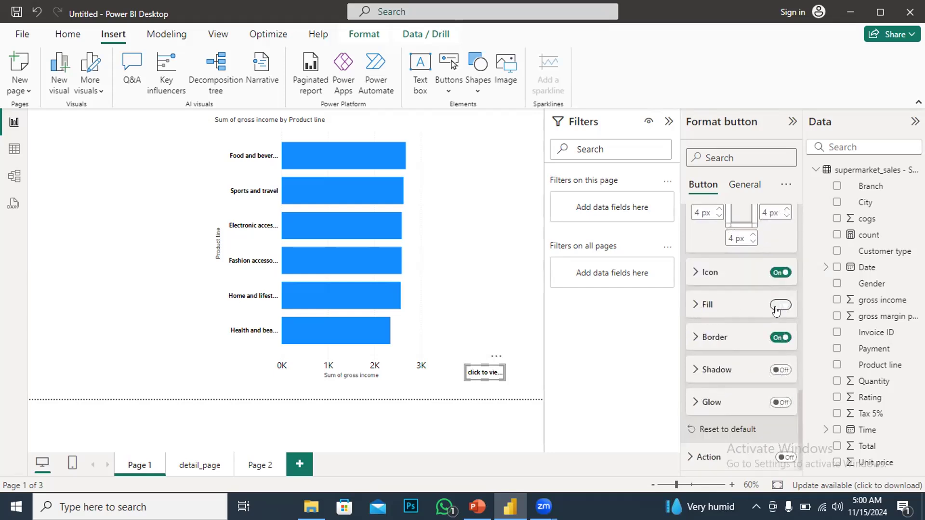
left_click(694, 305)
scroll(714, 304, "down", 1)
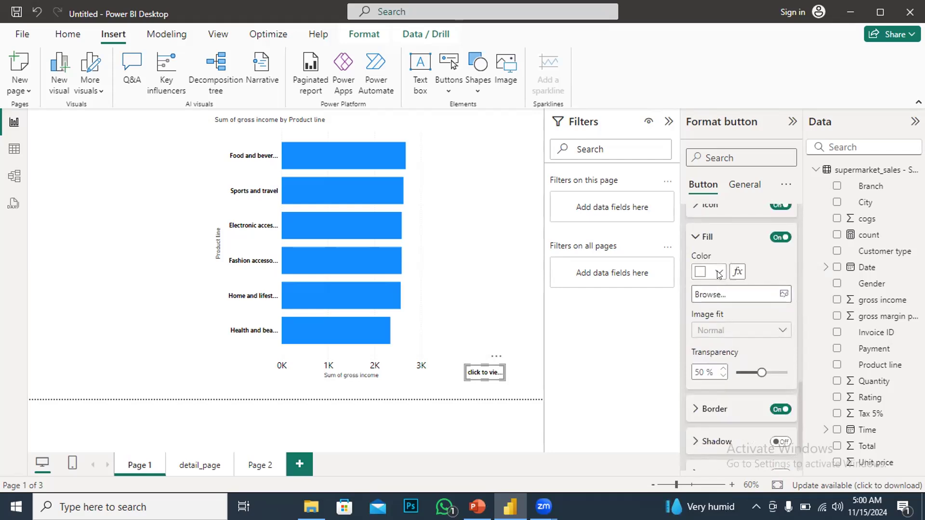
left_click(718, 273)
left_click(765, 214)
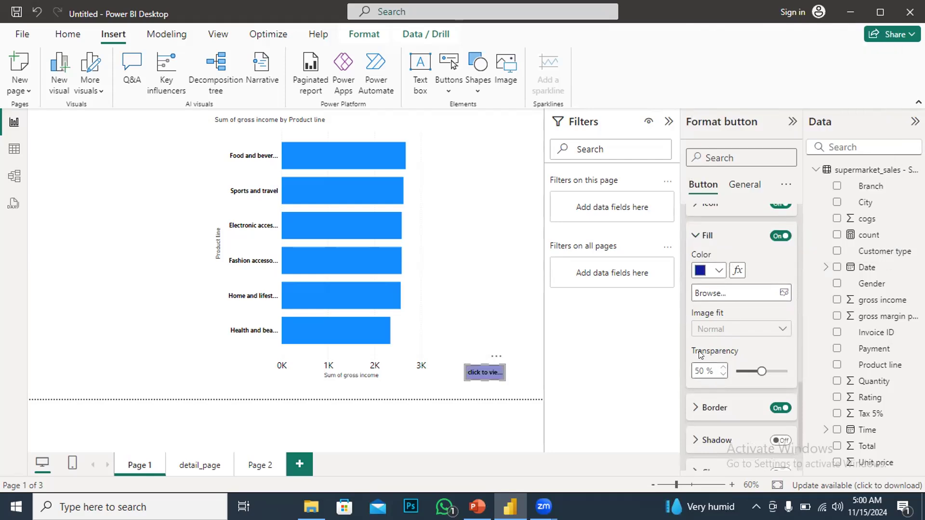
Set the button's border color to black and its width to 5 px
scroll(703, 330, "down", 2)
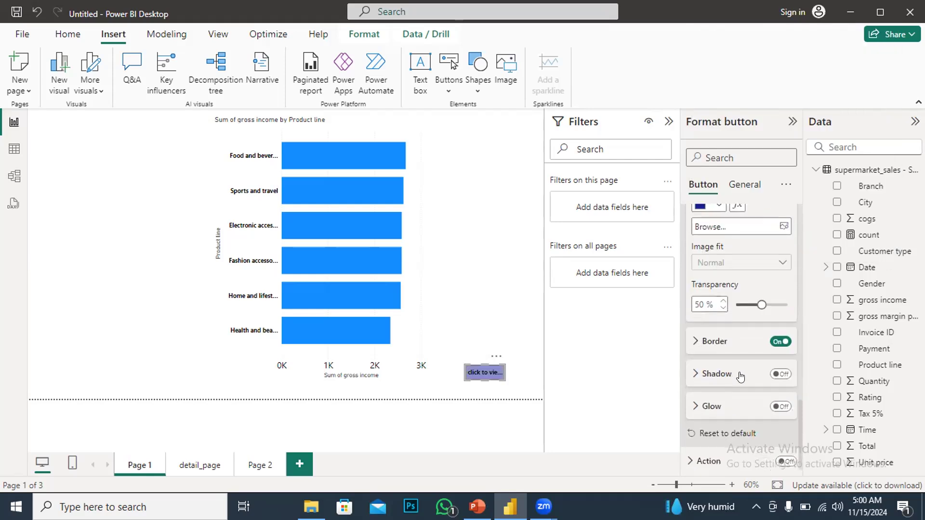
left_click(701, 341)
left_click(714, 380)
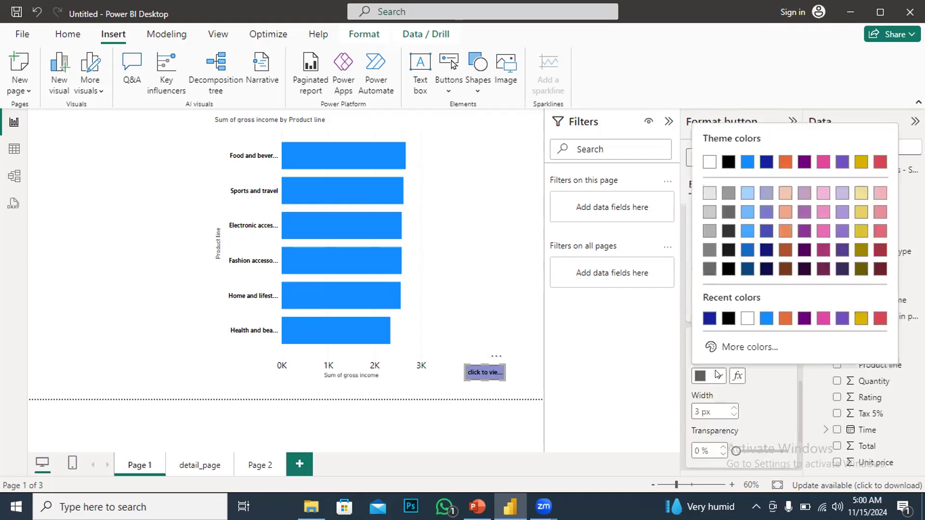
left_click(726, 314)
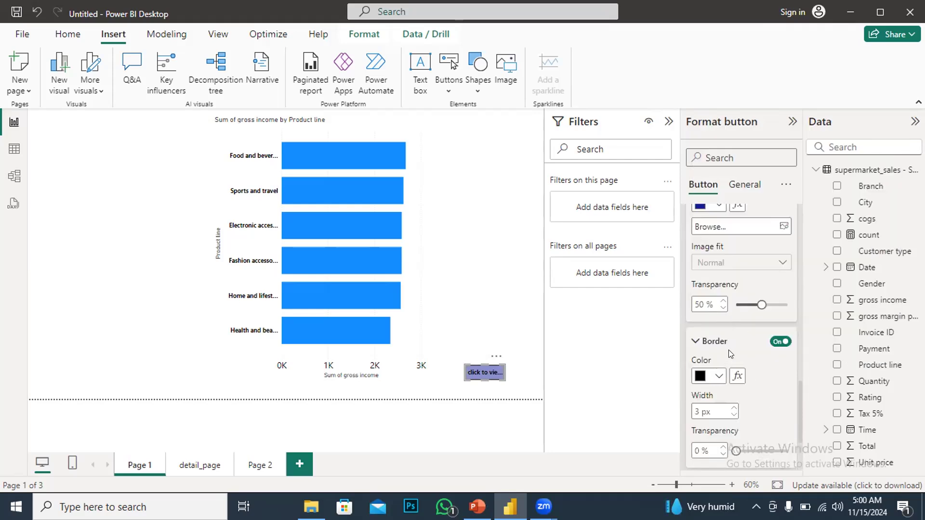
scroll(727, 357, "down", 2)
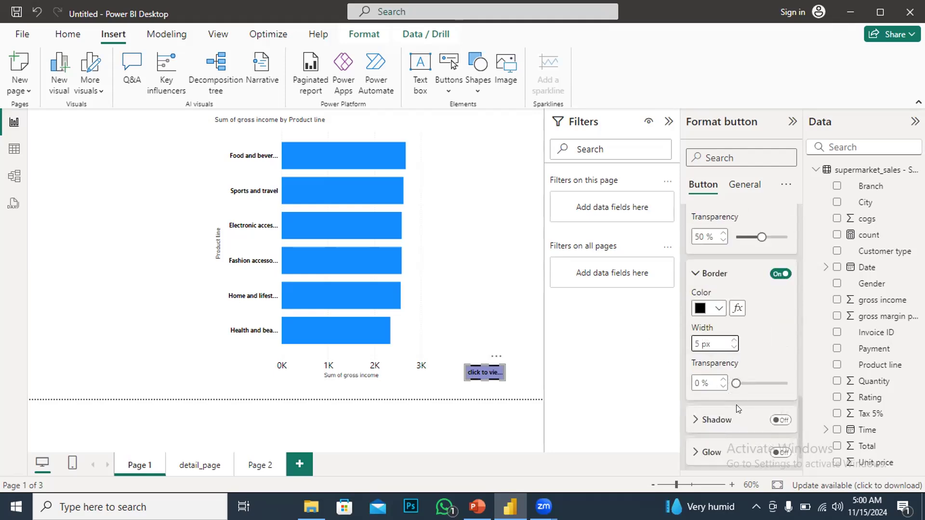
Turn on the button's action and set the action type to Drill through
scroll(727, 410, "down", 2)
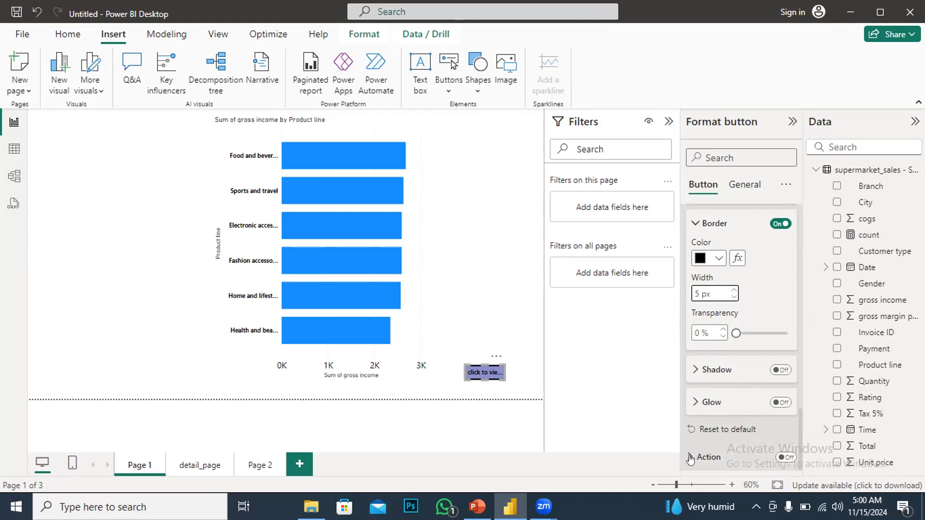
left_click(785, 458)
left_click(733, 448)
scroll(725, 415, "down", 3)
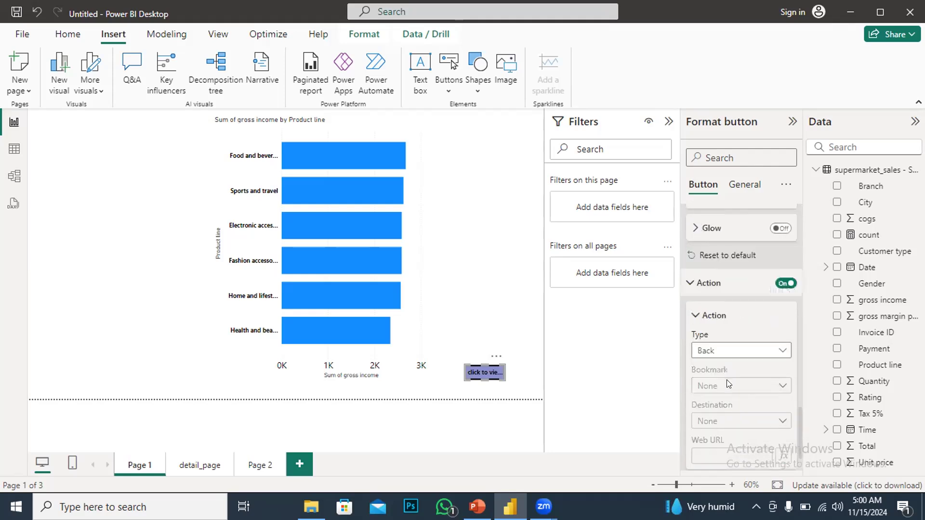
scroll(726, 379, "down", 1)
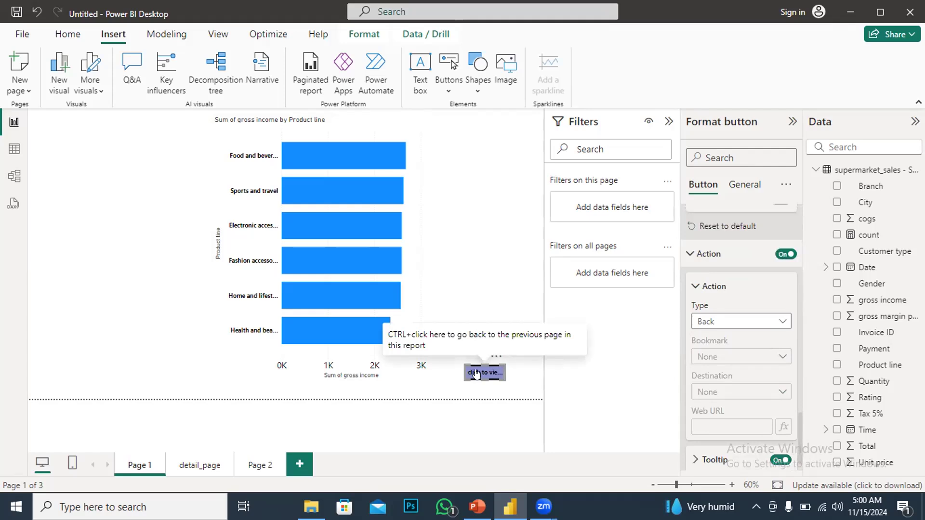
left_click(782, 321)
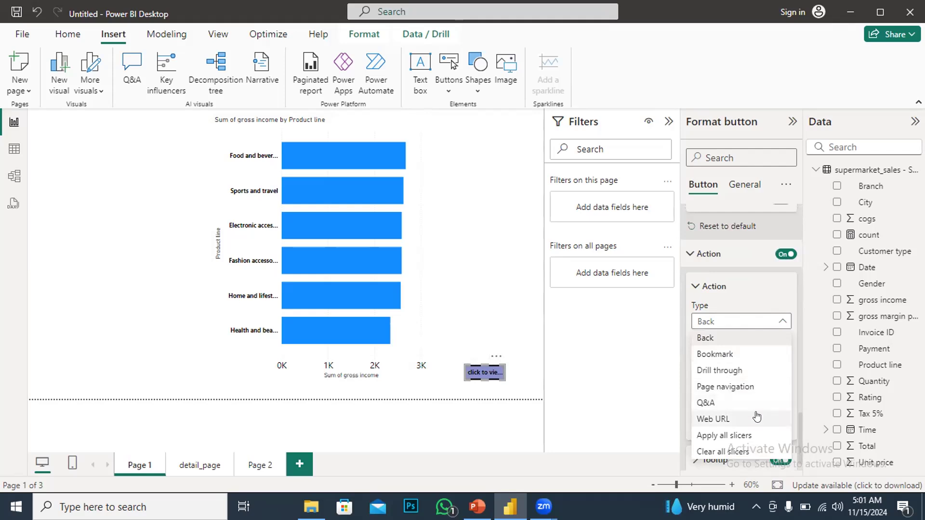
left_click(711, 372)
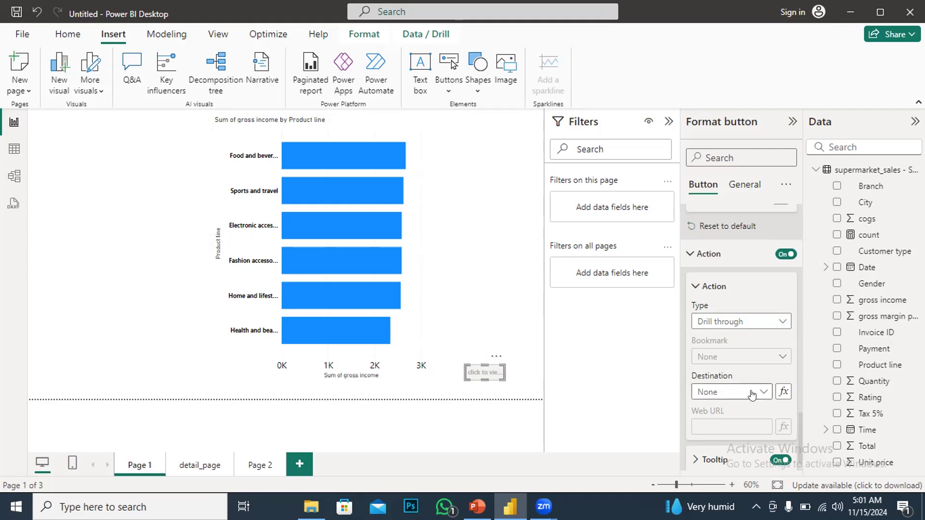
Set the drill-through destination to detail_page
scroll(747, 389, "down", 1)
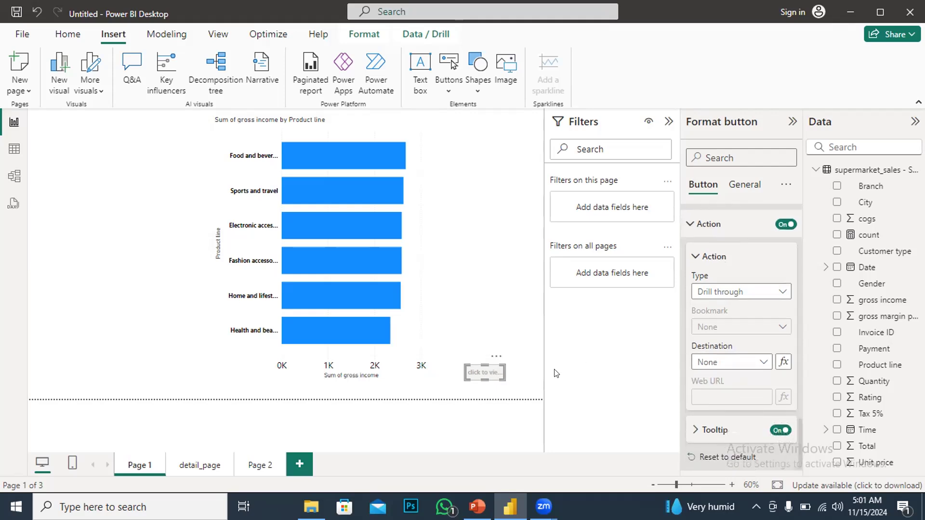
left_click(758, 366)
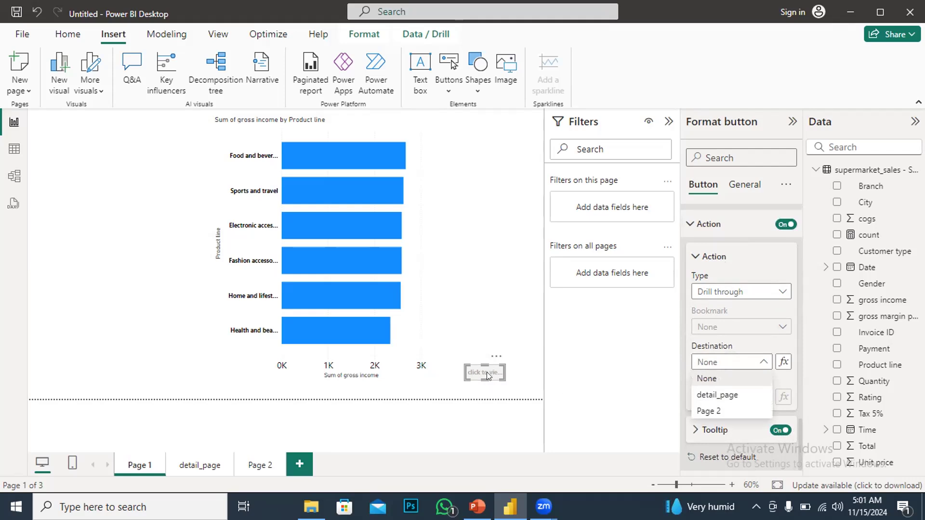
left_click(709, 396)
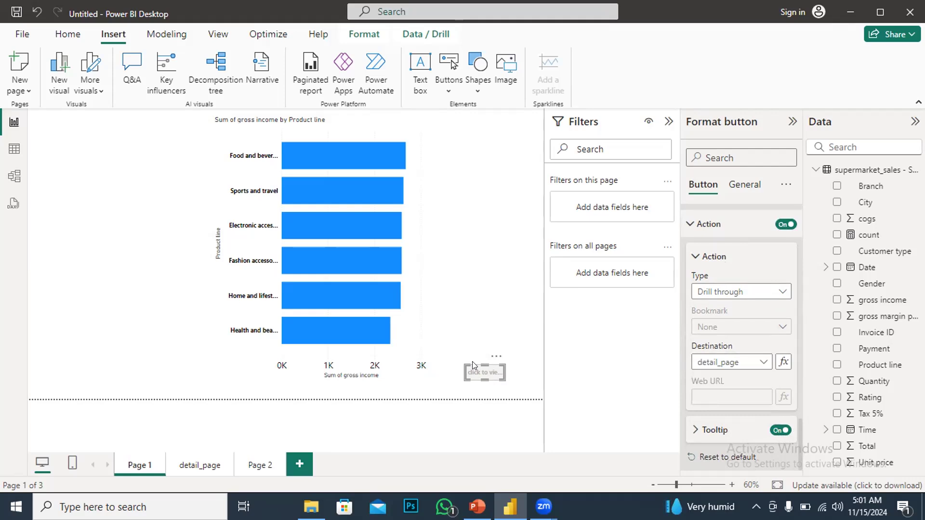
Set the button's enabled tooltip text to "view detail"
mouse_move(479, 362)
left_click(690, 431)
scroll(703, 403, "down", 2)
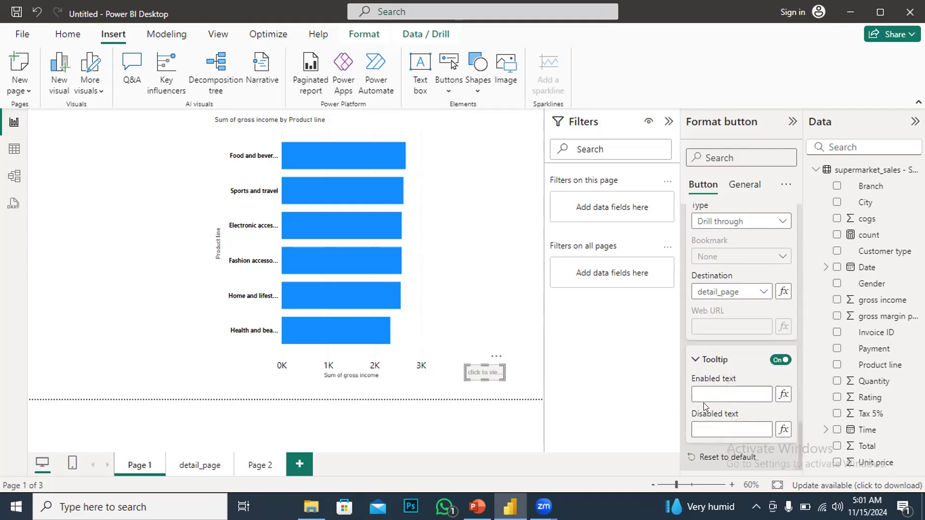
left_click(703, 388)
type("view detail")
left_click(603, 394)
left_click(153, 278)
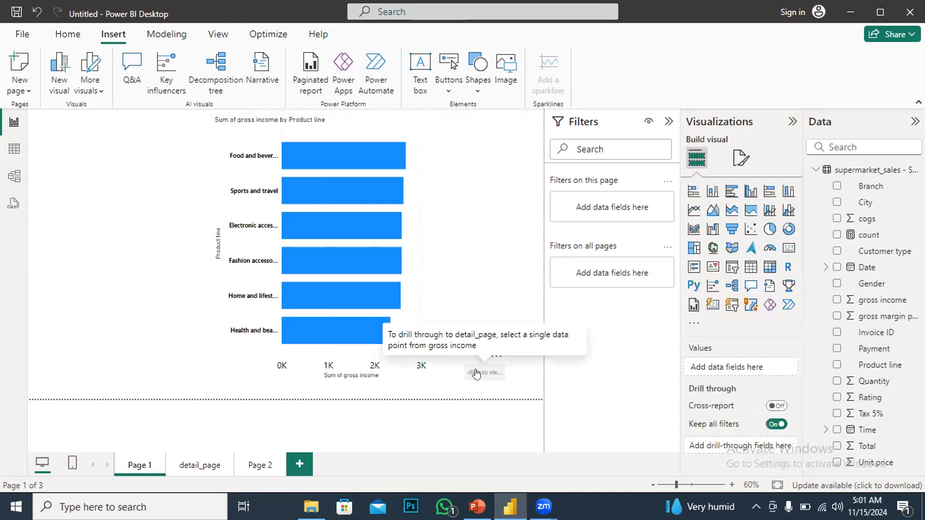
Select the Food and beverages bar and use the button to drill through to detail_page
left_click(475, 373)
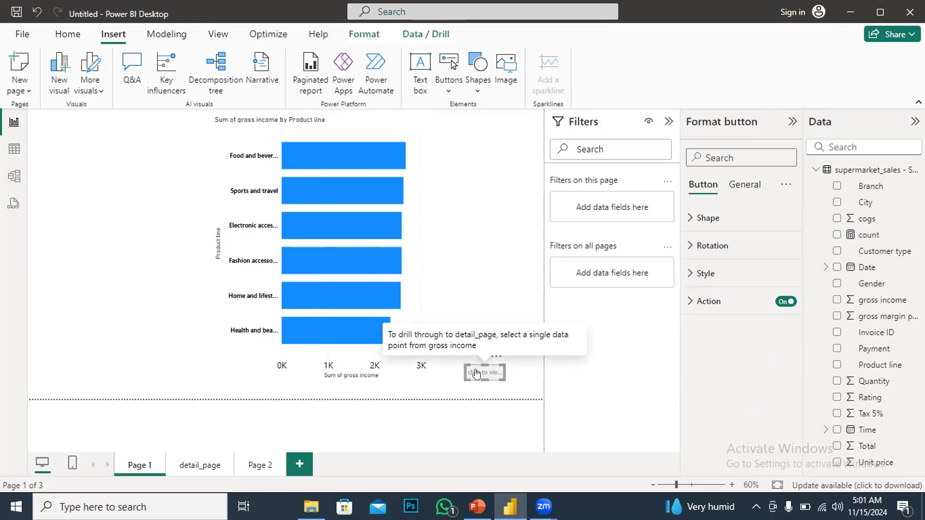
mouse_move(335, 155)
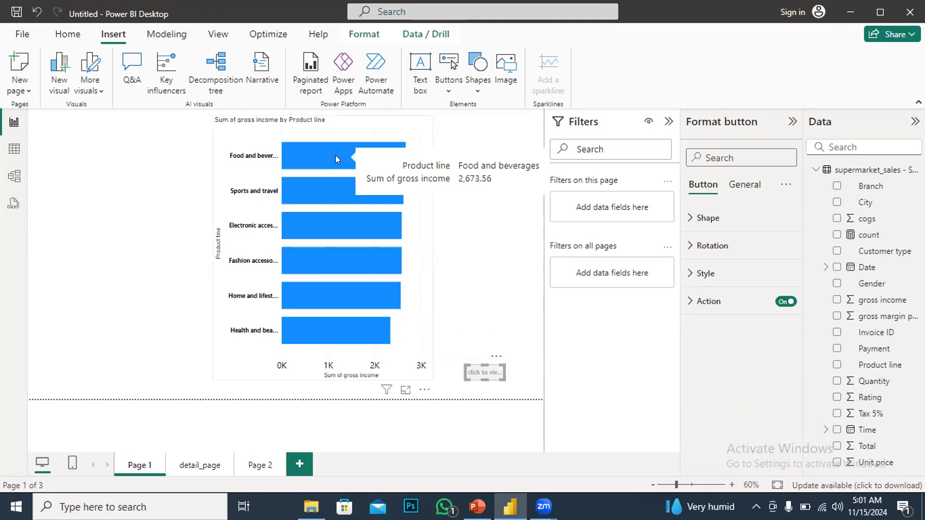
left_click(329, 156)
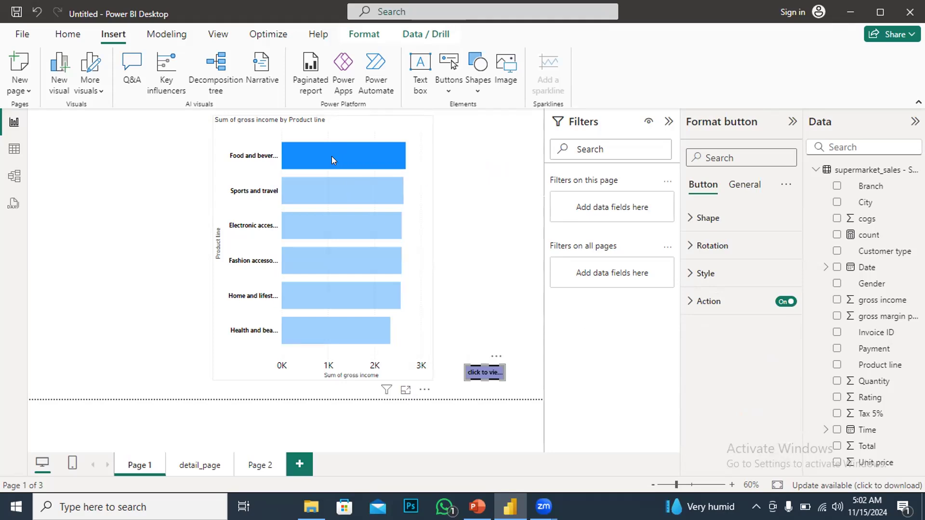
left_click(339, 221)
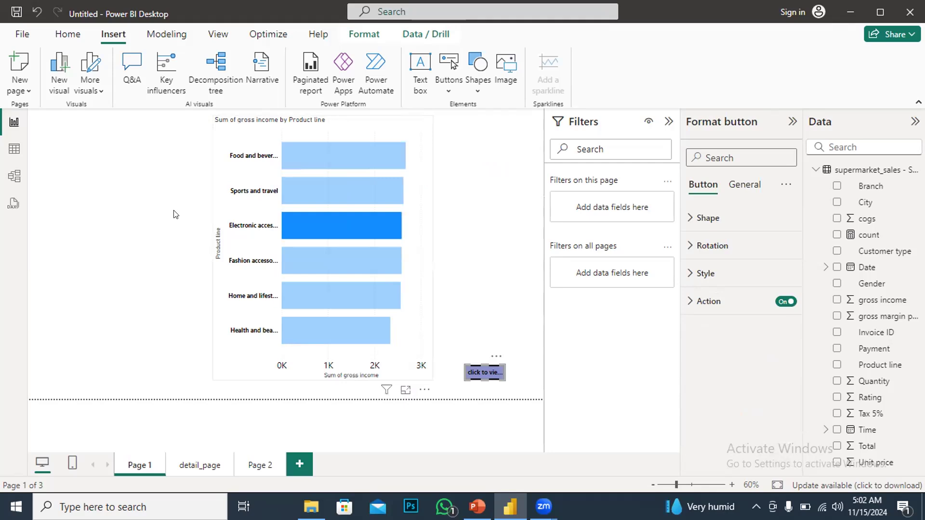
left_click(331, 228)
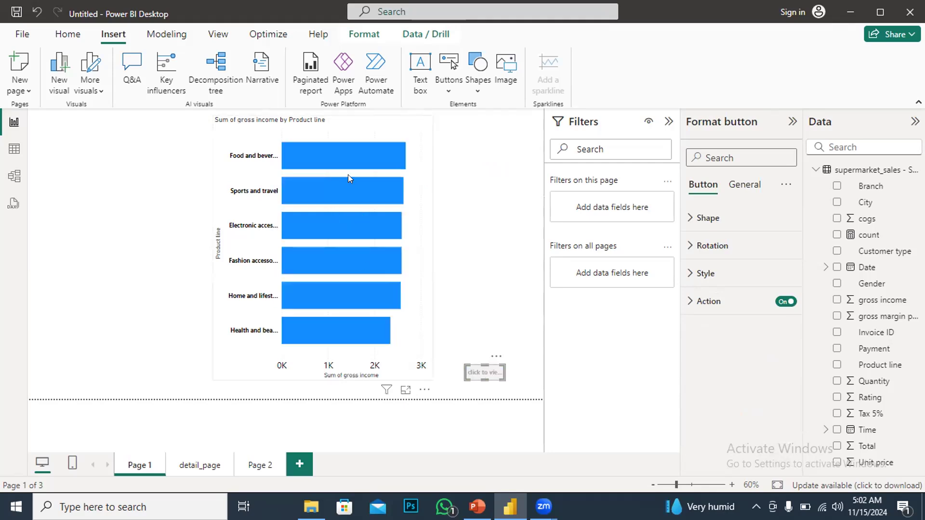
left_click(329, 155)
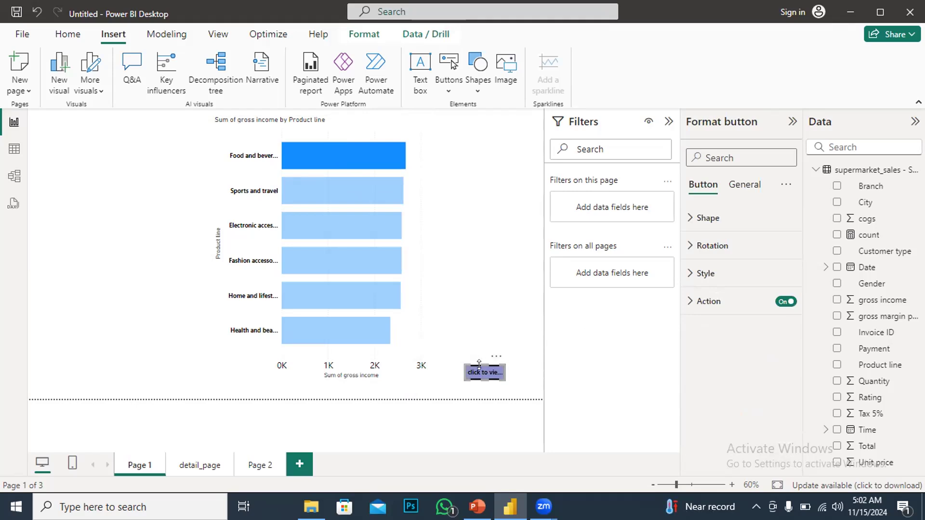
left_click(349, 155)
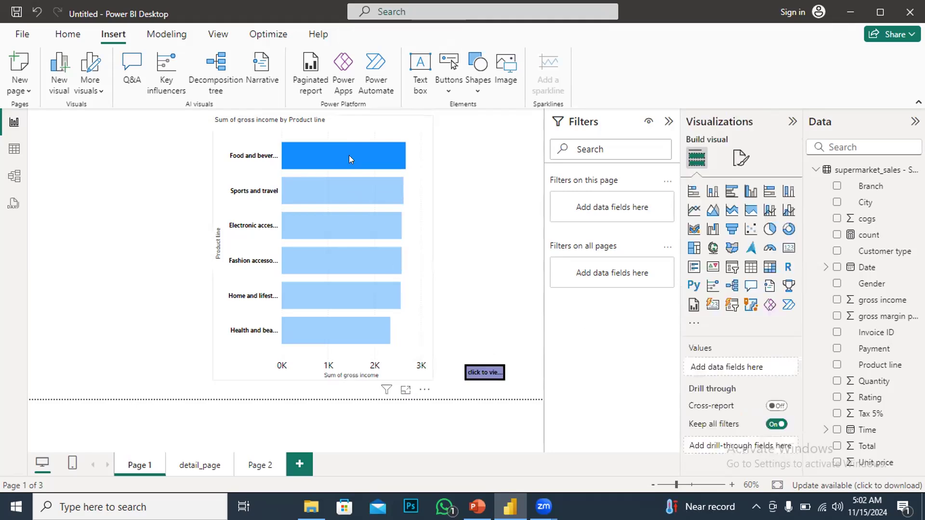
left_click(370, 168)
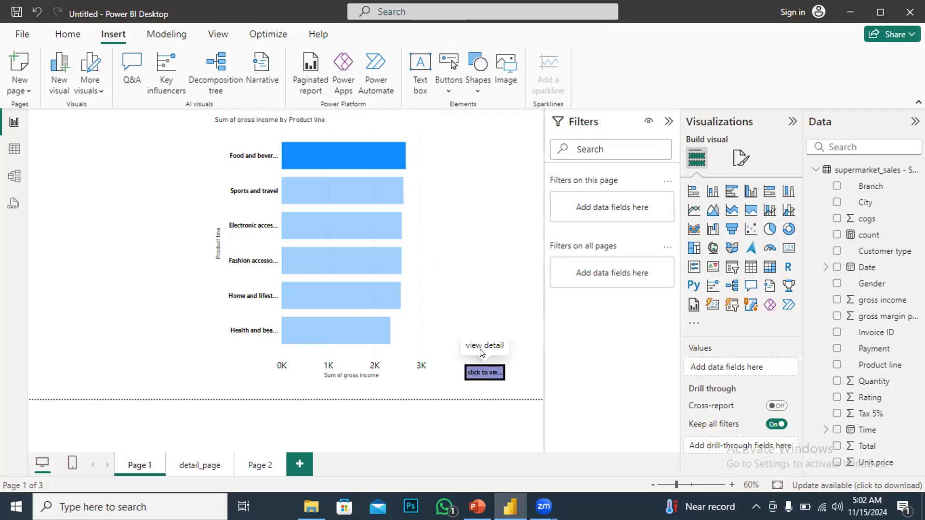
left_click(482, 373)
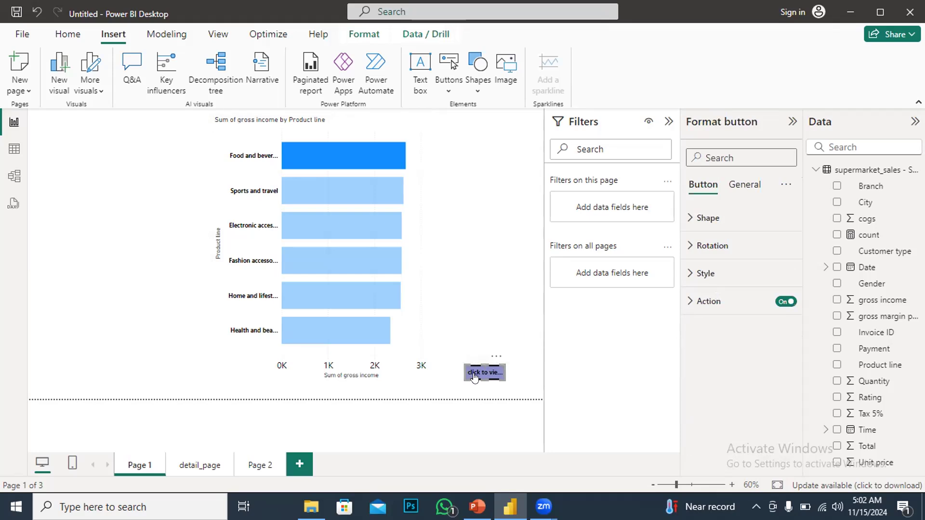
left_click(474, 376, "ctrl")
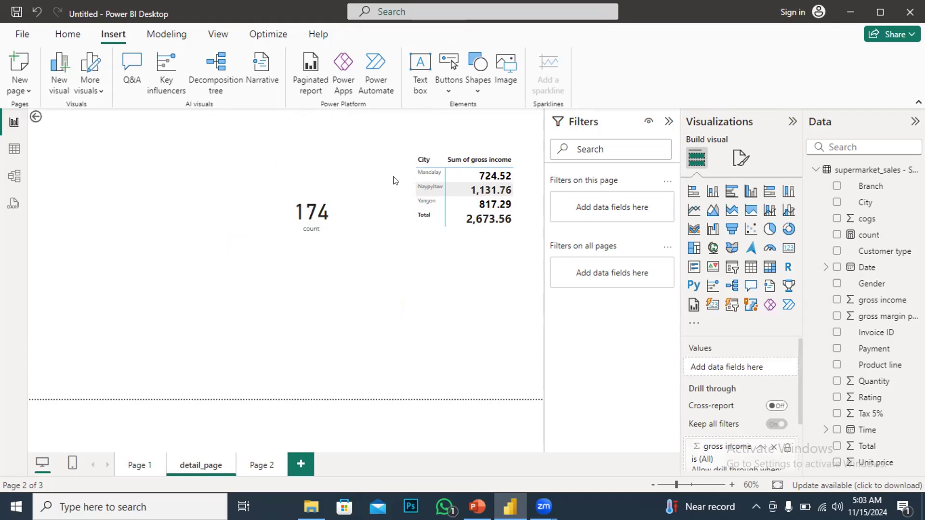
left_click(354, 160)
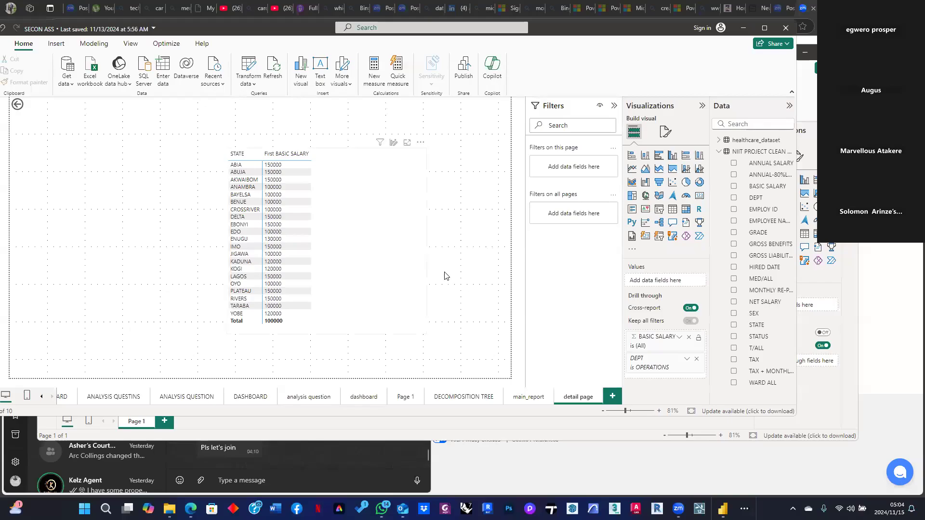
On the main_report page, drill through from the OPERATIONS bar to the detail page
left_click(528, 398)
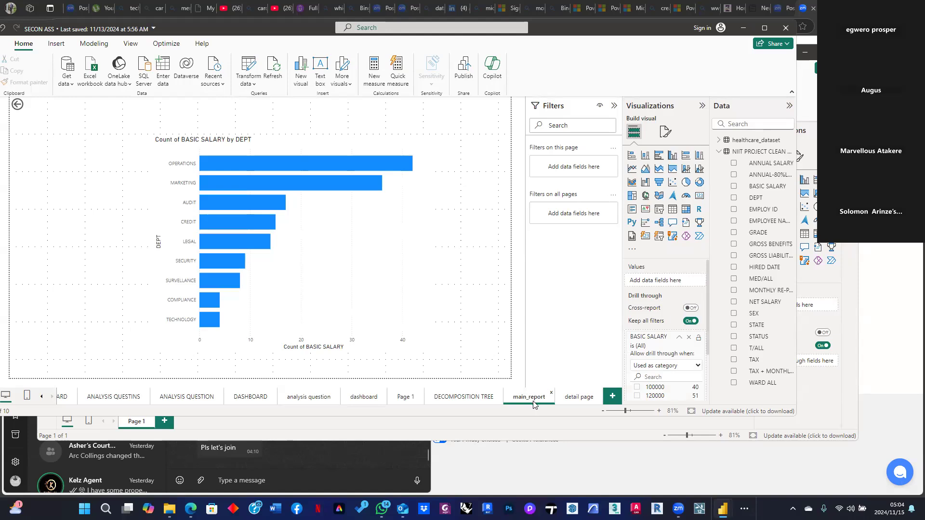
right_click(335, 166)
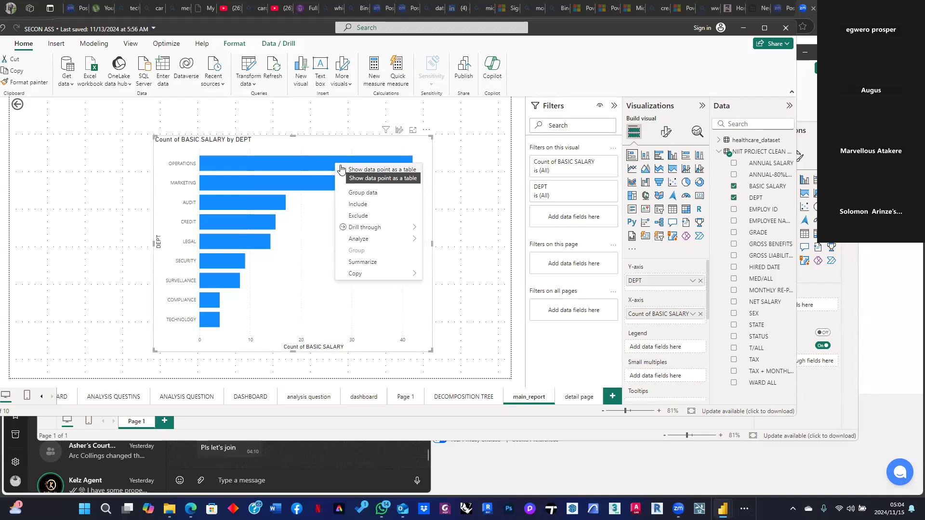
left_click(303, 276)
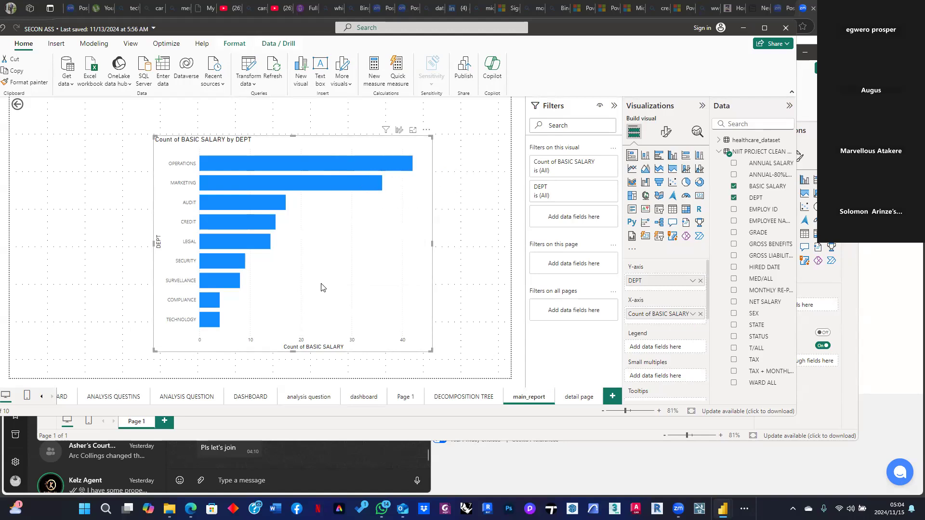
right_click(357, 163)
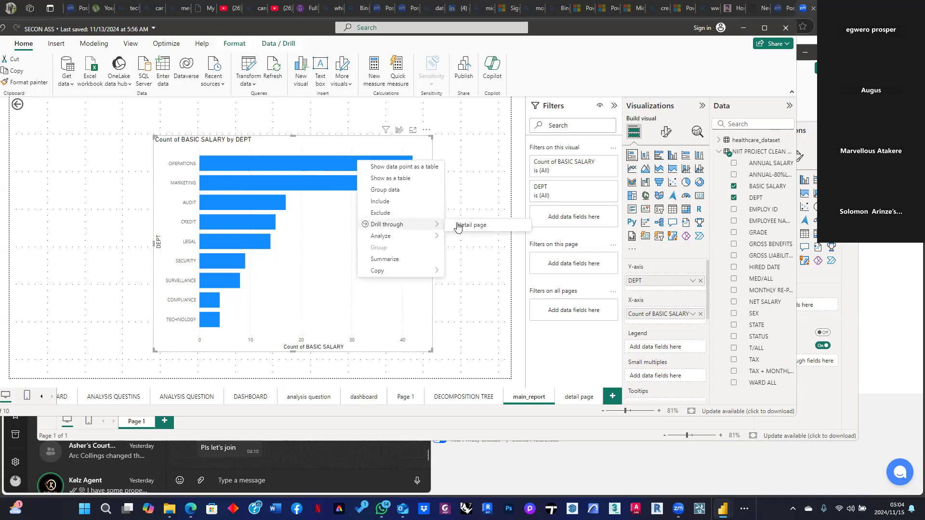
left_click(452, 226)
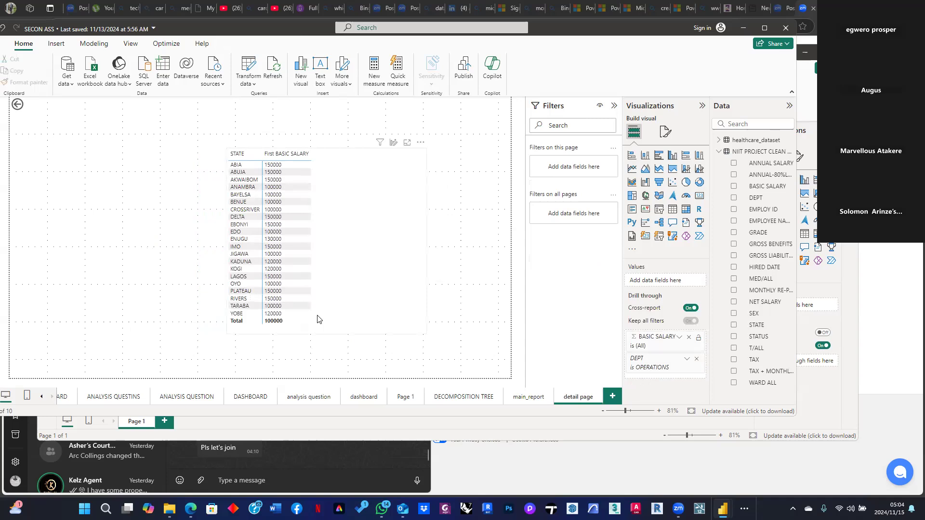
Narrow the STATE and First BASIC SALARY table on the detail page
left_click(422, 332)
left_click_drag(422, 332, 335, 329)
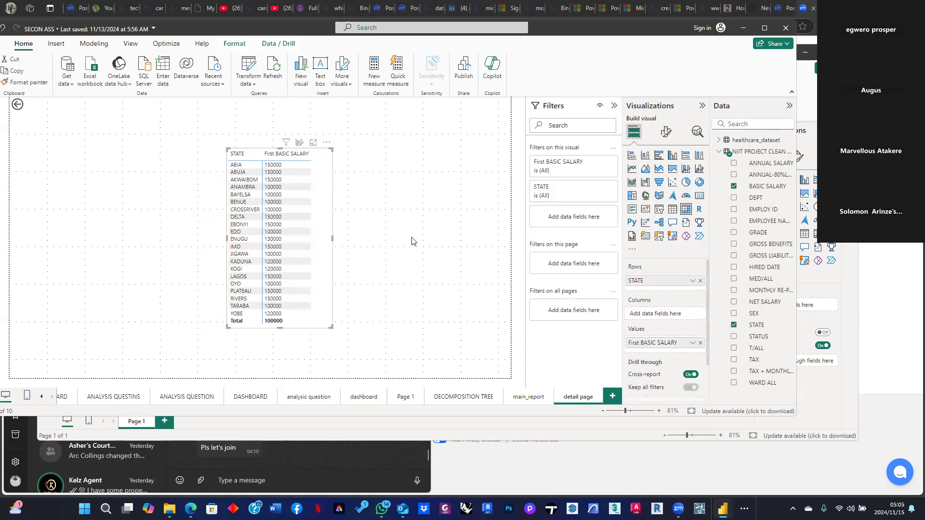
left_click(411, 255)
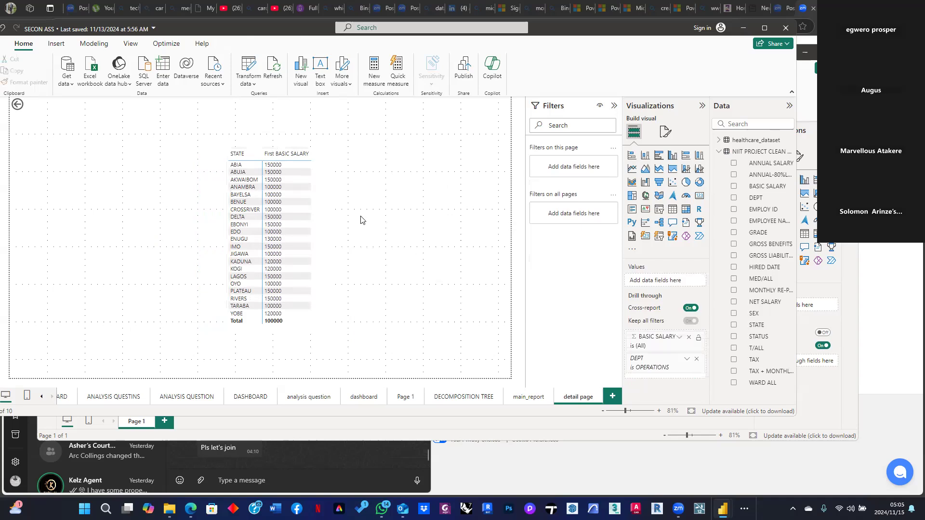
left_click(288, 180)
left_click(282, 195)
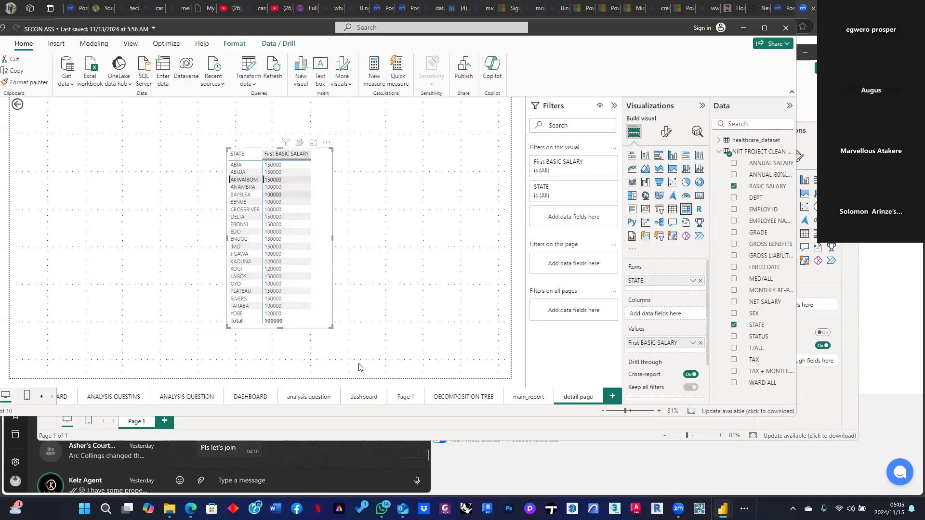
On main_report, drill through from the CREDIT bar to the detail page
left_click(528, 398)
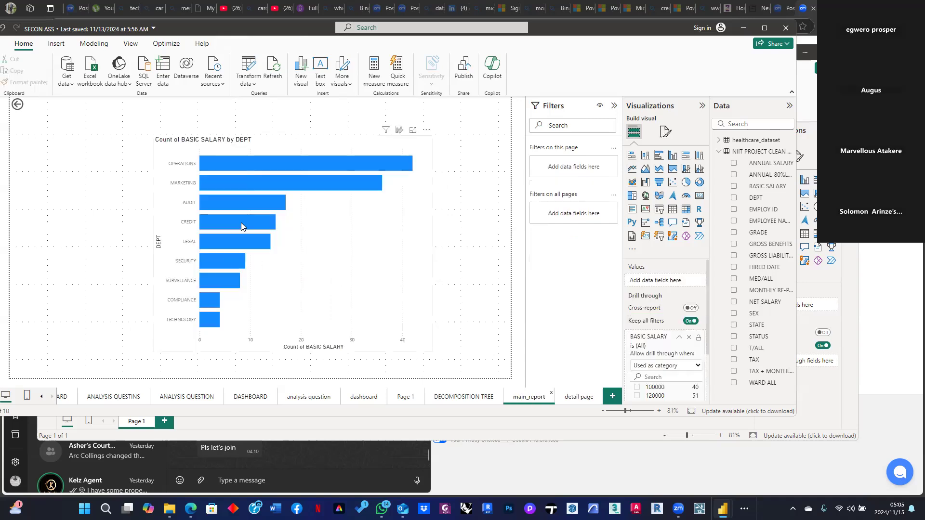
left_click(242, 221)
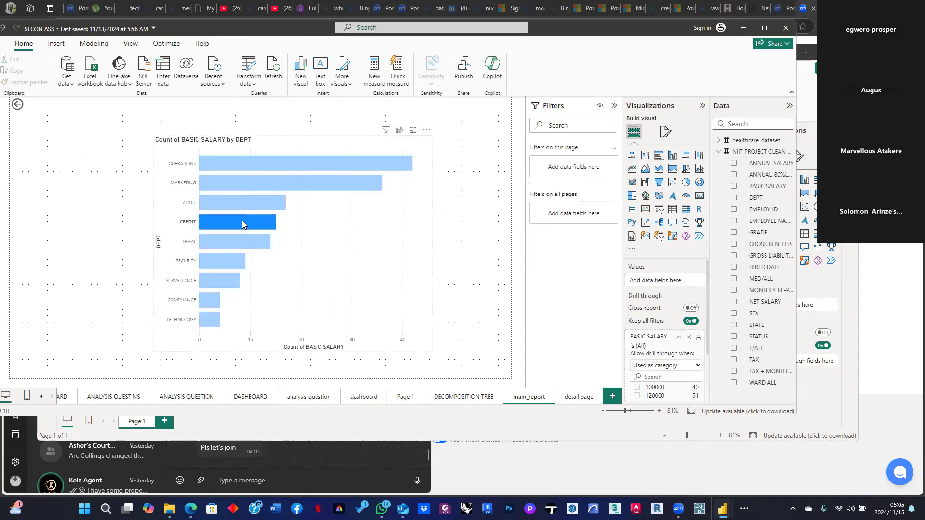
right_click(242, 221)
mouse_move(286, 288)
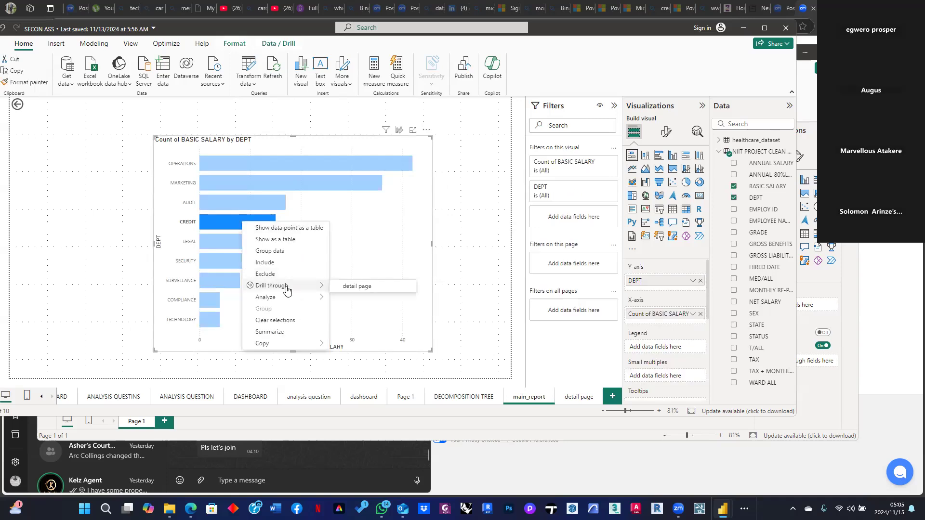
left_click(387, 291)
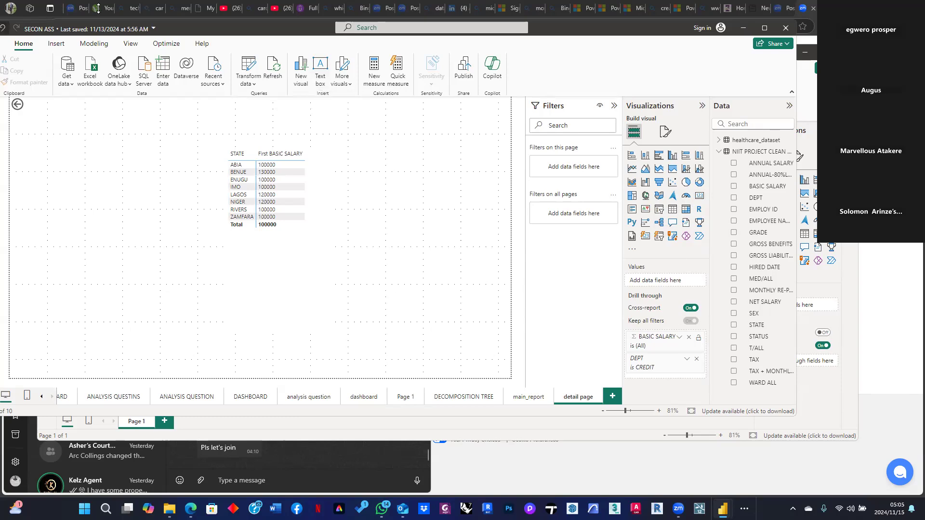
On main_report, insert a blank button and move it to the lower right of the bar chart
left_click(64, 45)
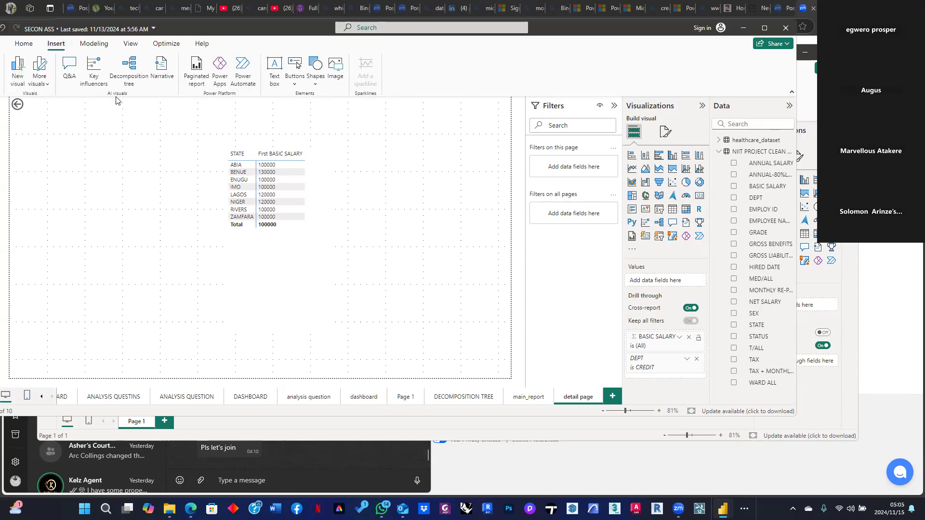
left_click(295, 84)
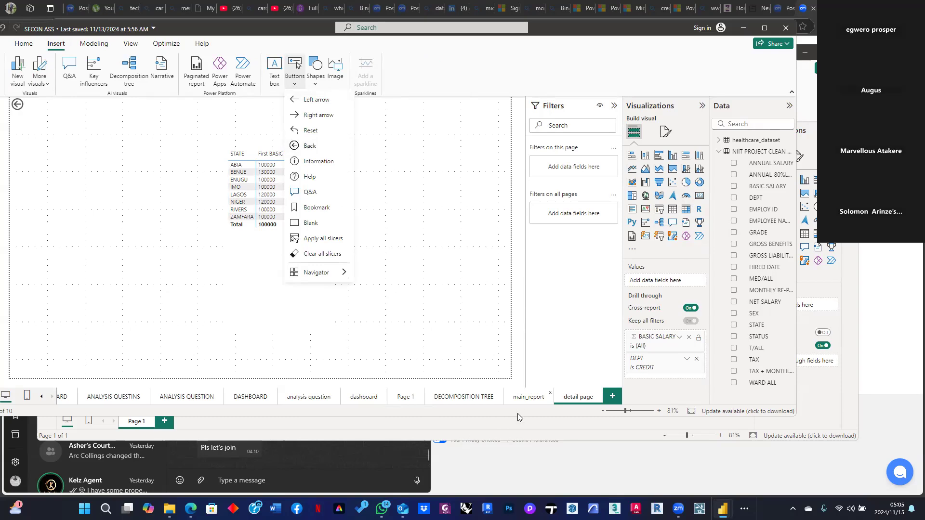
left_click(545, 398)
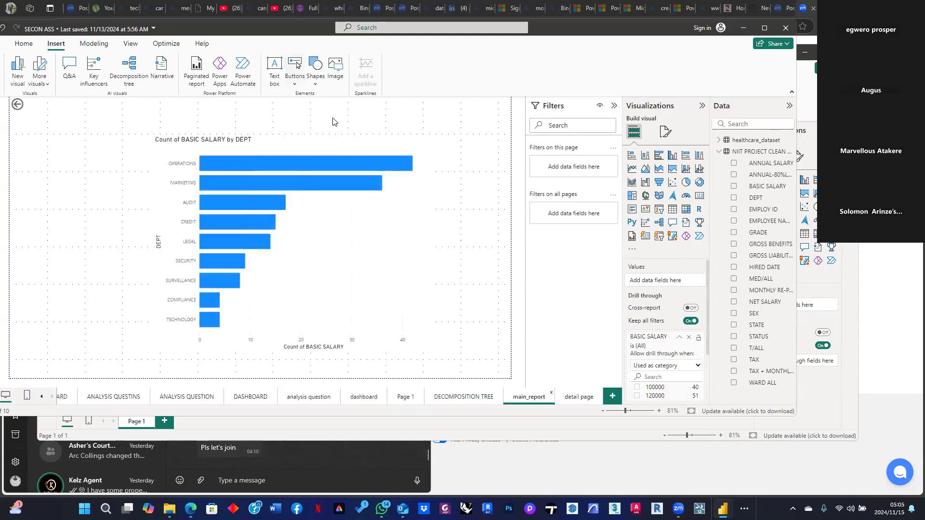
left_click(293, 84)
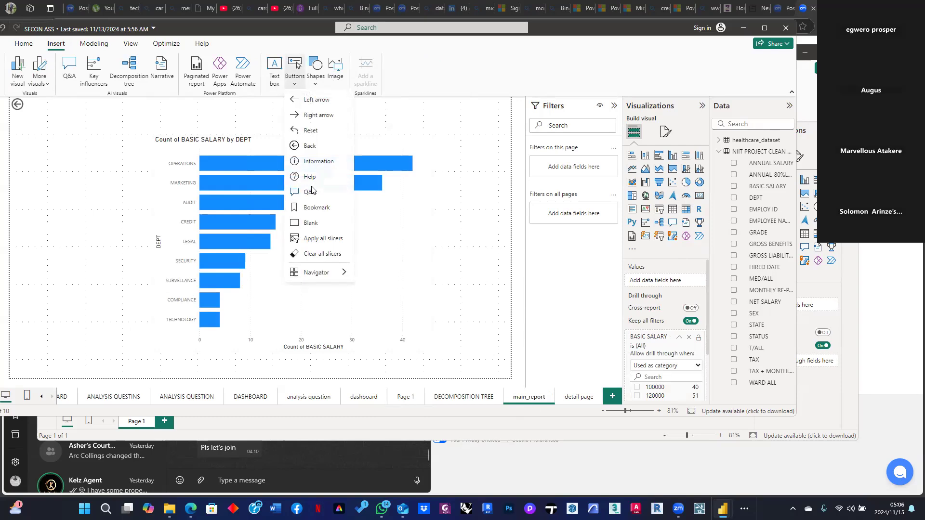
mouse_move(319, 272)
left_click(308, 228)
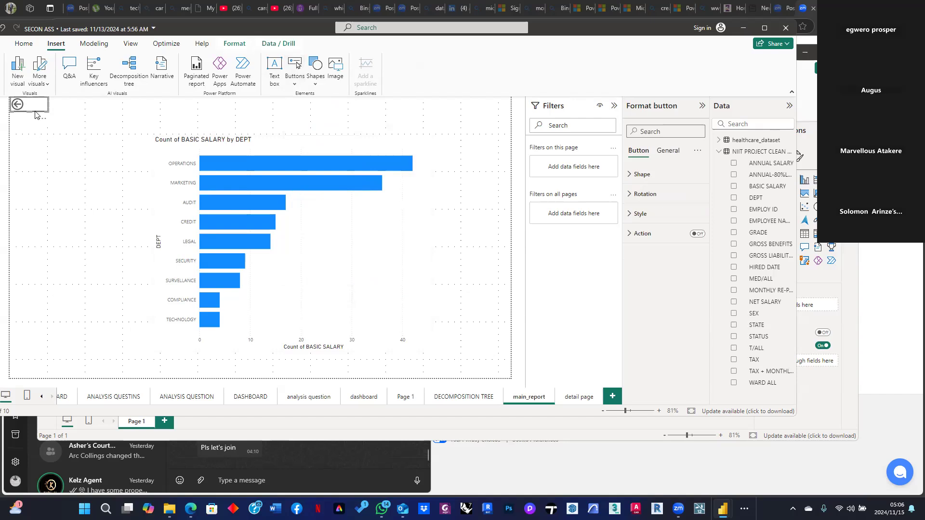
left_click_drag(35, 113, 461, 337)
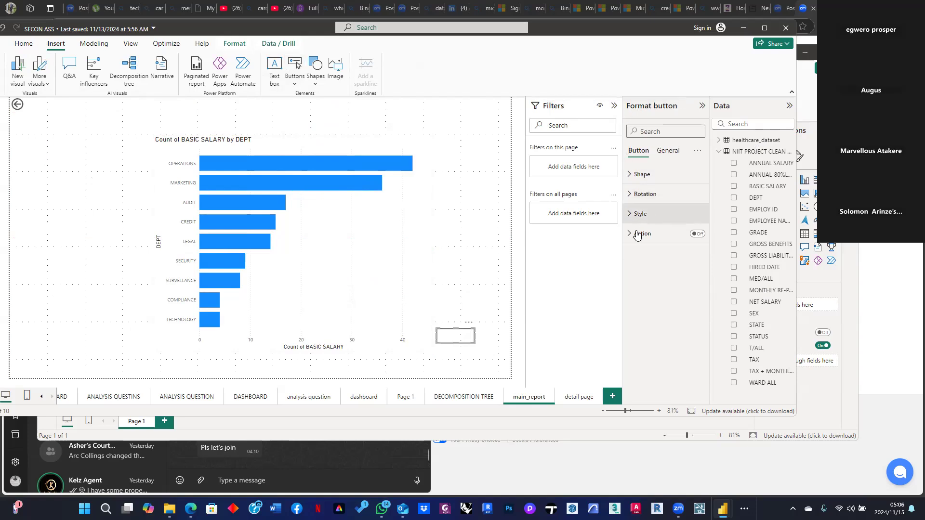
left_click(653, 179)
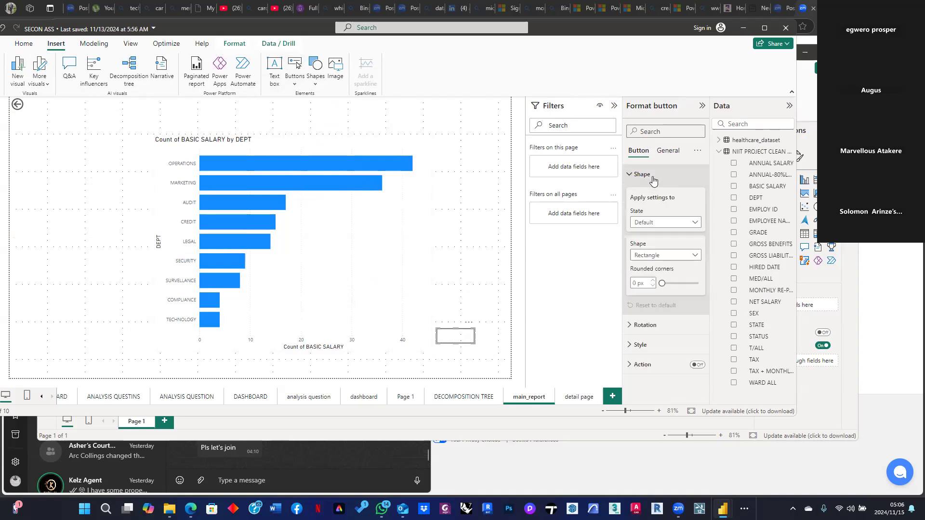
left_click(693, 223)
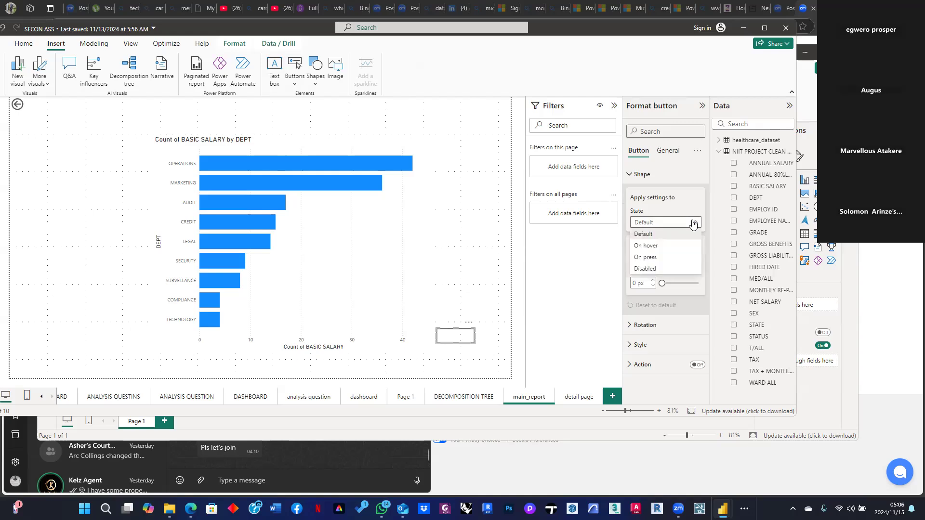
left_click(692, 223)
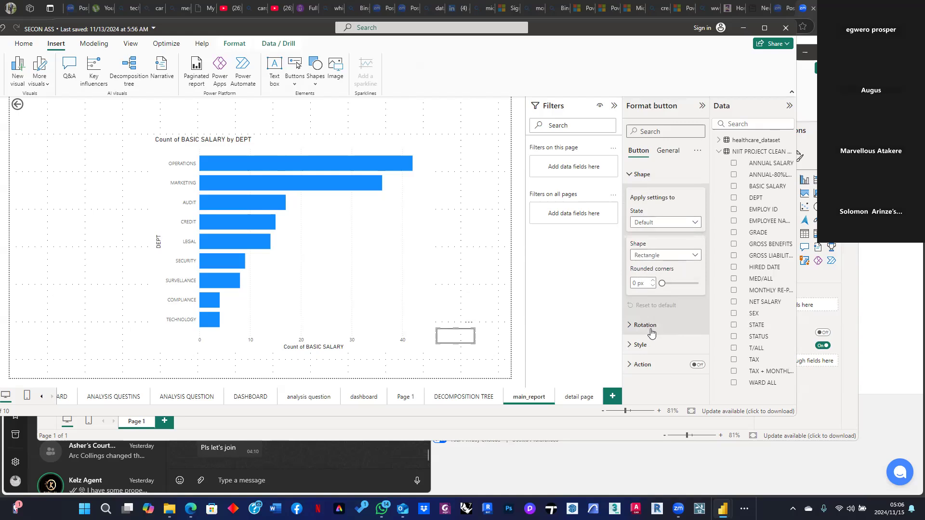
left_click(632, 324)
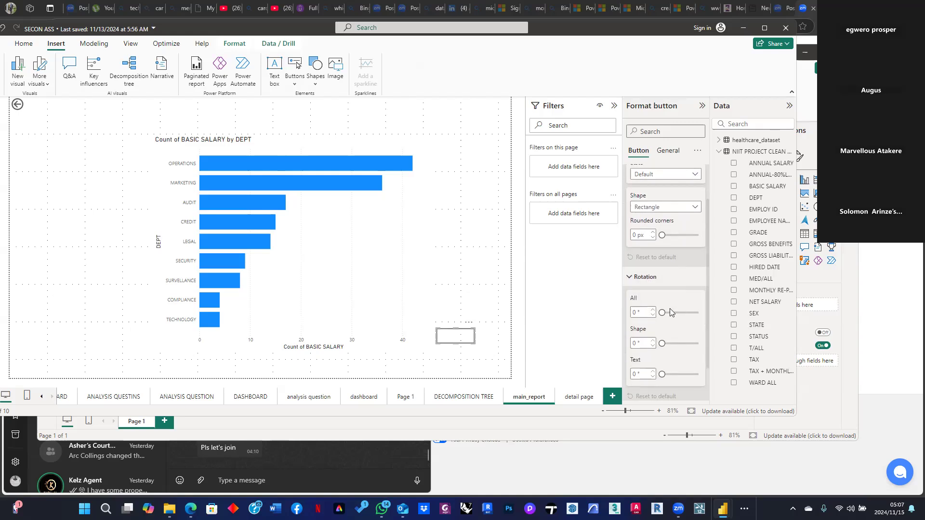
scroll(633, 278, "down", 1)
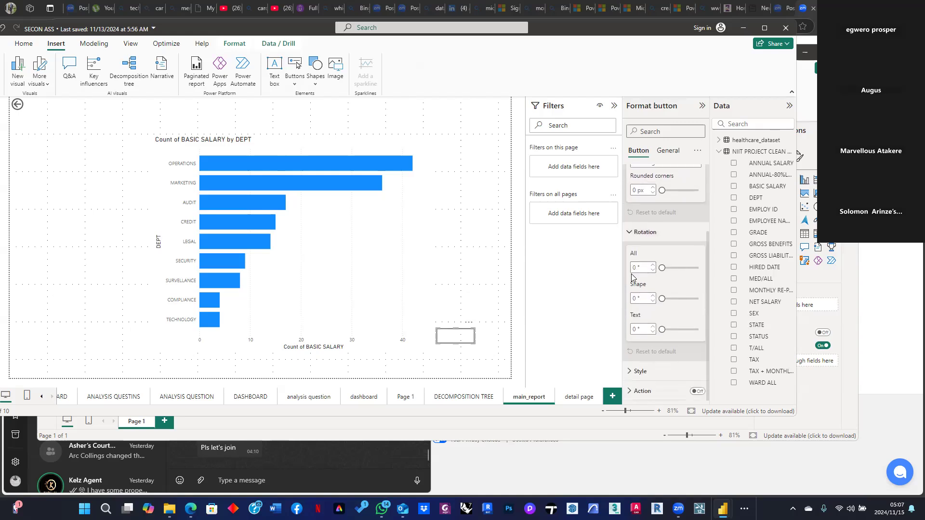
left_click(636, 236)
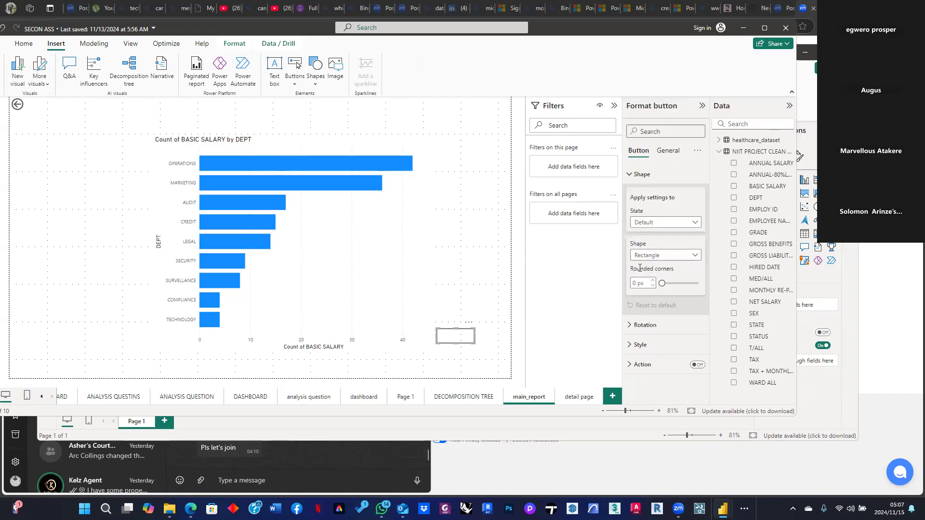
Turn on the button text as "click on view details", bold, with font size 14
left_click(652, 344)
scroll(652, 339, "down", 2)
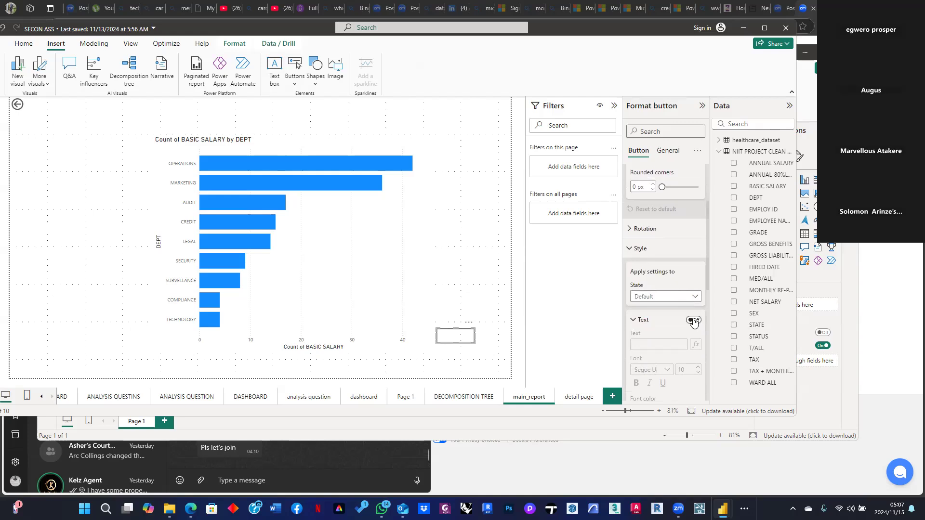
left_click(693, 320)
left_click(661, 343)
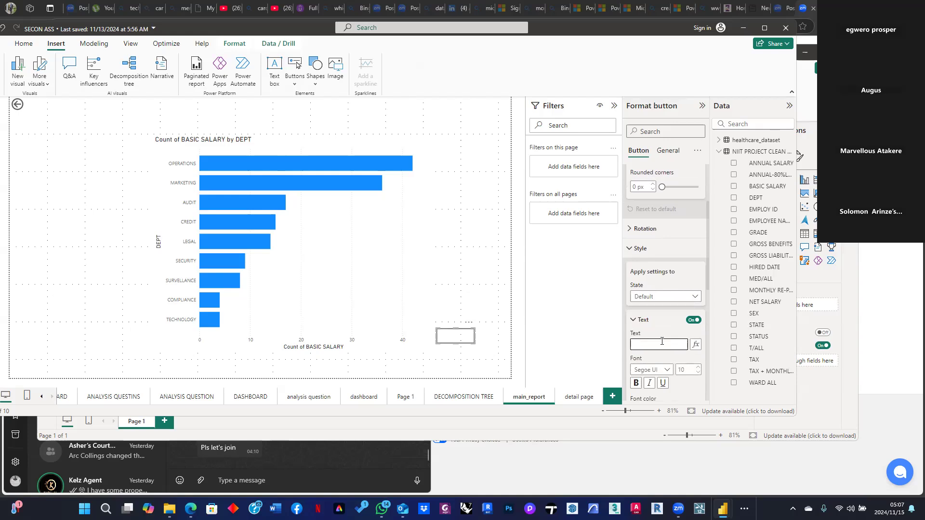
type("ick o")
type("n view details")
left_click(636, 383)
left_click(699, 367)
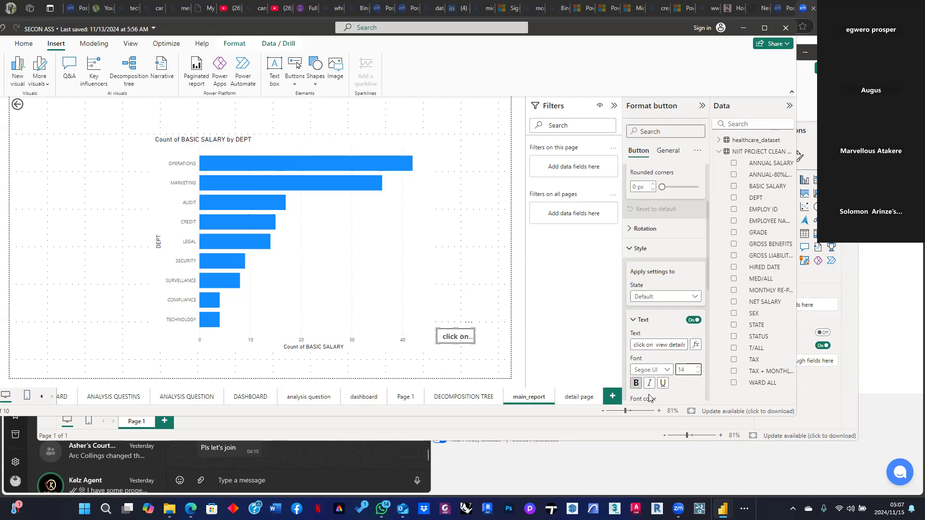
Turn on the button's action and set its type to Drill through with destination detail page
scroll(694, 393, "down", 1)
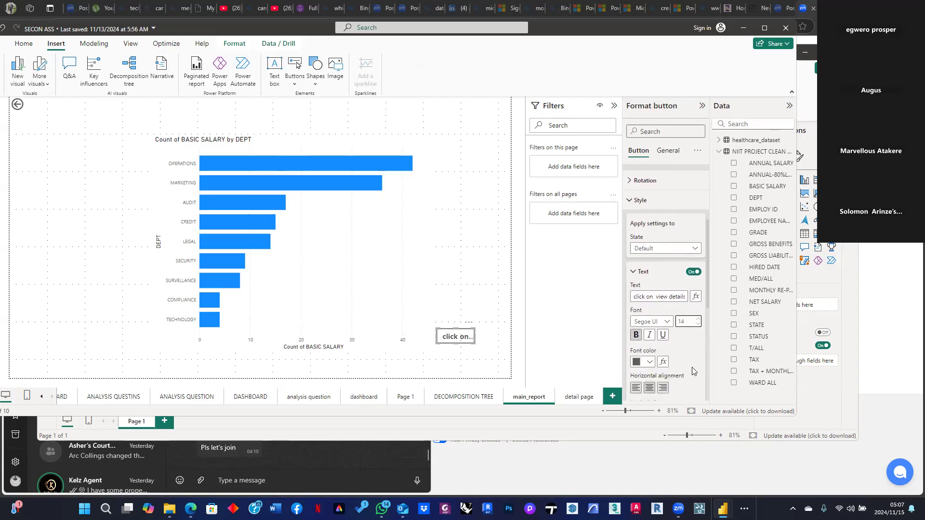
scroll(650, 372, "down", 1)
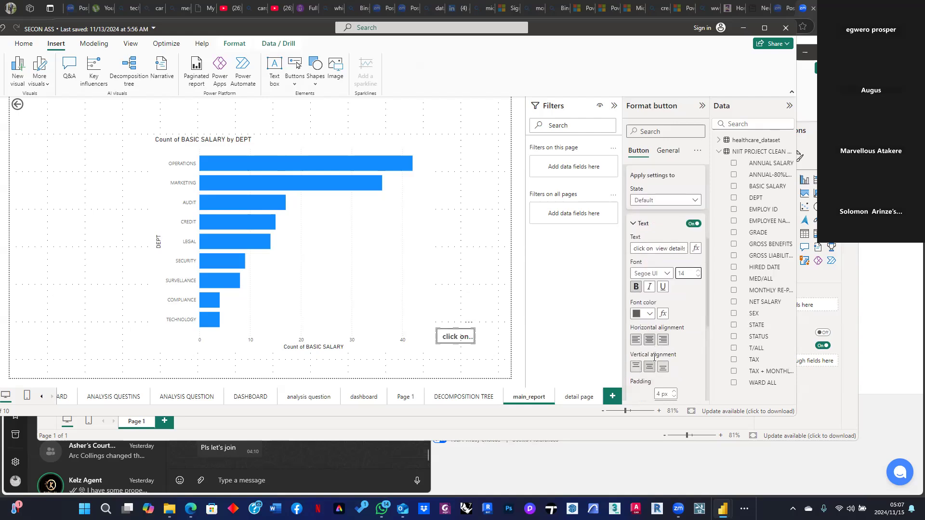
scroll(655, 347, "down", 1)
scroll(639, 366, "down", 1)
scroll(639, 366, "down", 2)
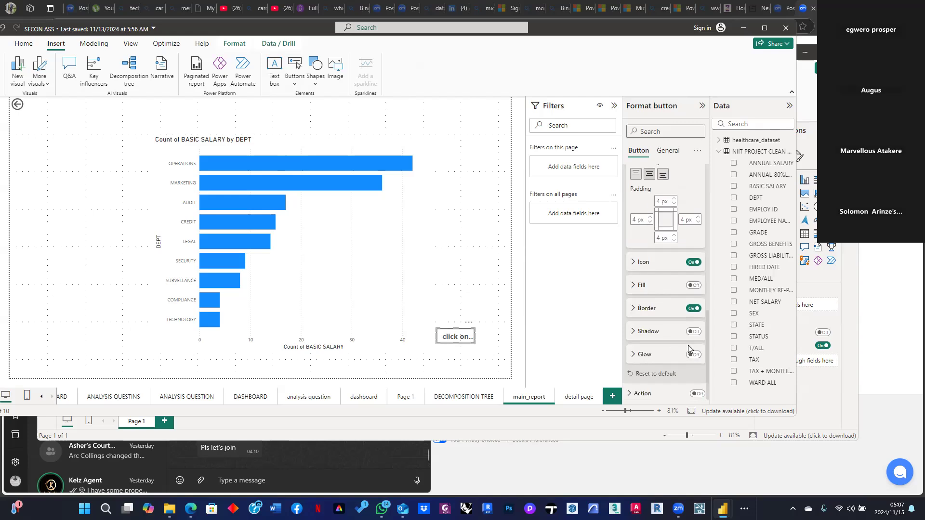
left_click(697, 391)
left_click(657, 390)
scroll(658, 387, "down", 3)
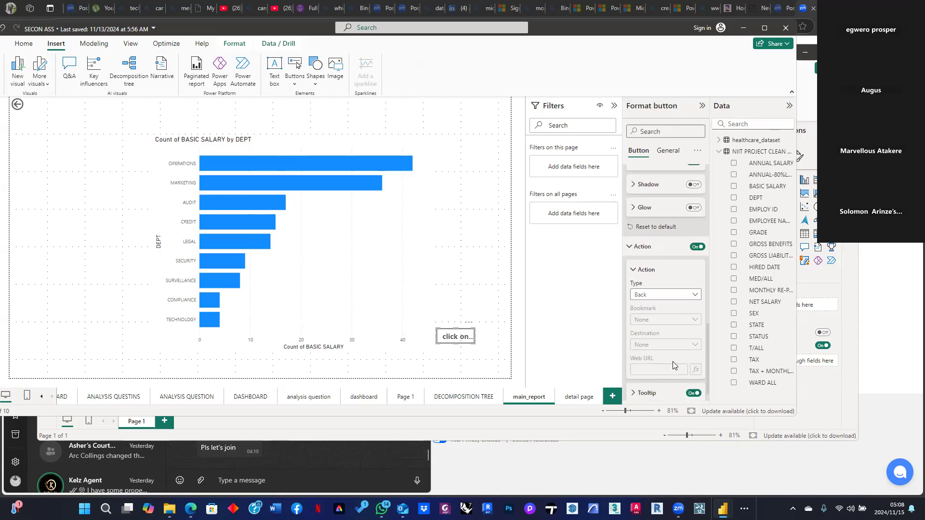
left_click(696, 296)
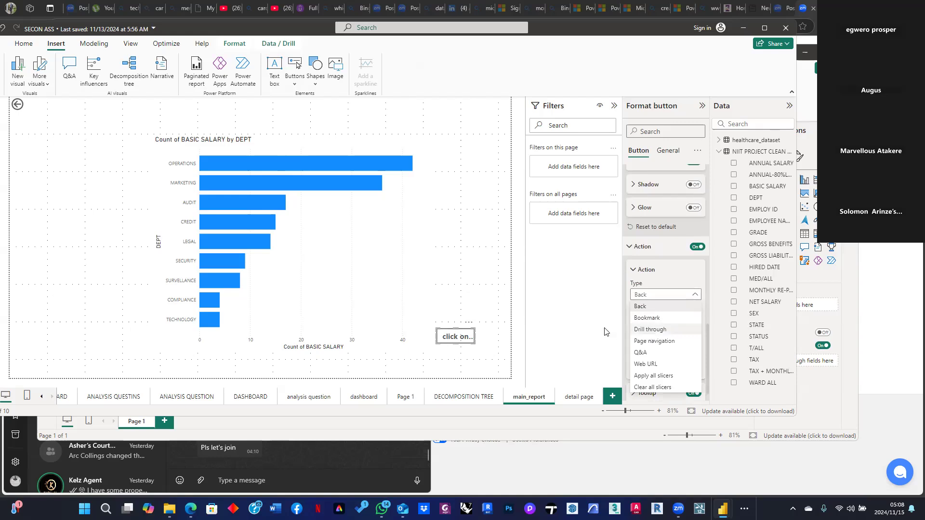
left_click(650, 329)
left_click(682, 345)
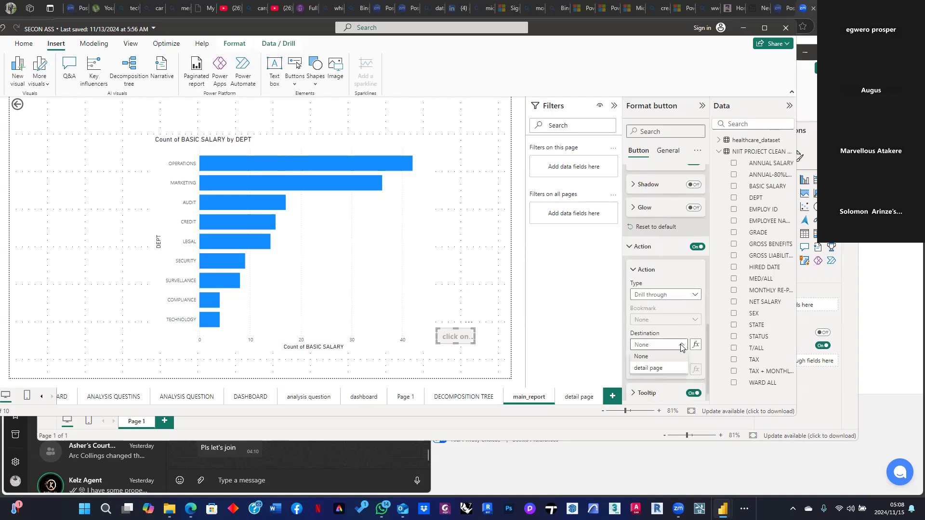
left_click(648, 368)
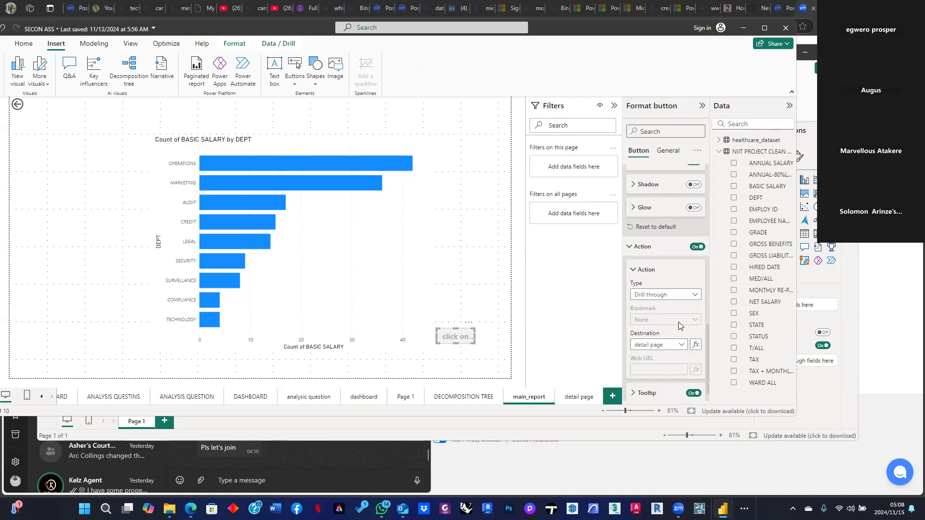
Set the button's tooltip enabled text to "view details"
scroll(681, 337, "down", 1)
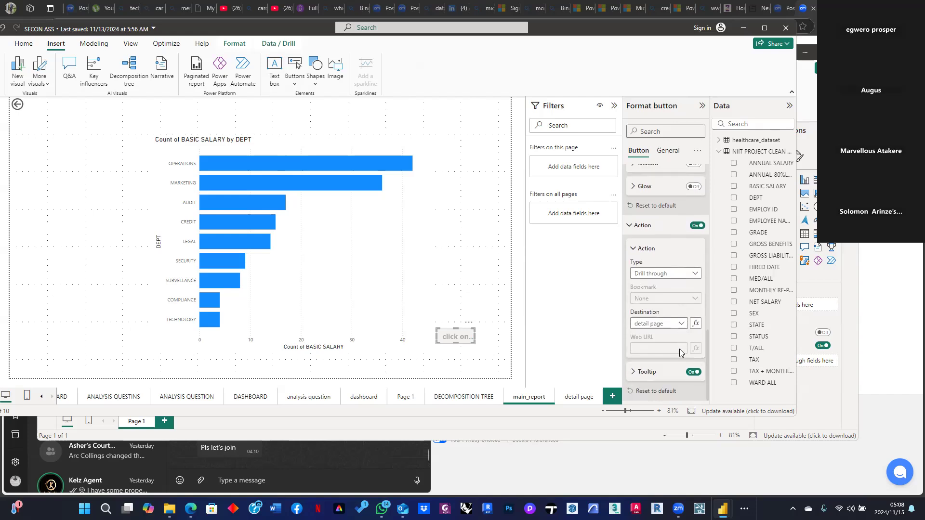
left_click(639, 375)
scroll(647, 380, "down", 2)
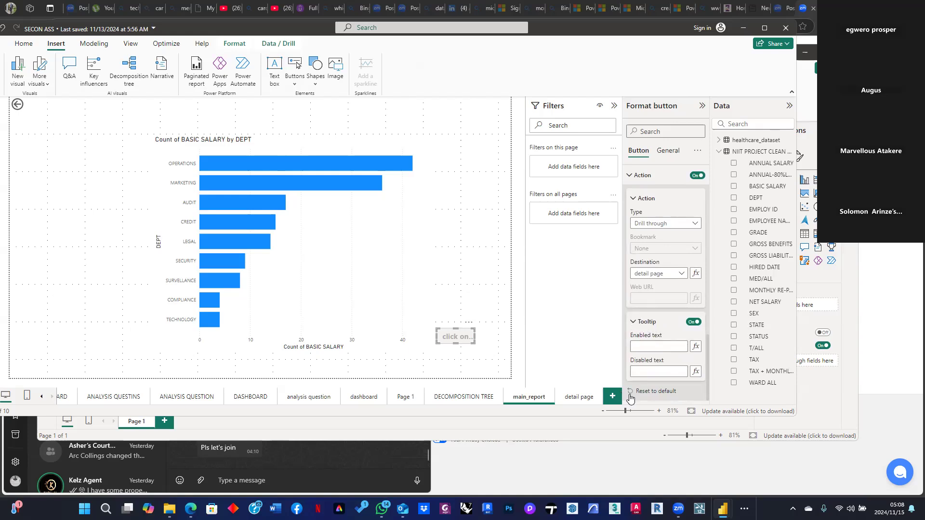
left_click(662, 346)
type("view details")
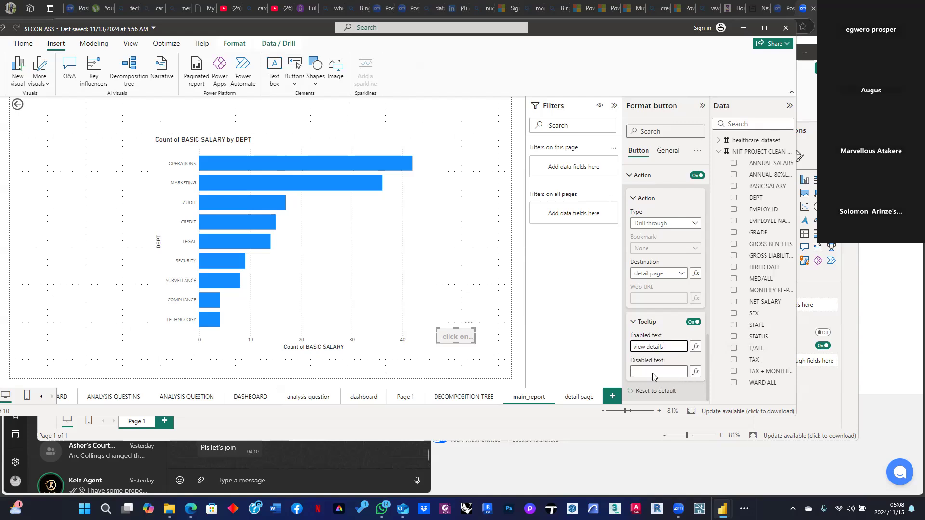
Select the OPERATIONS bar and use the button to drill through to the detail page
left_click(584, 359)
left_click(319, 164)
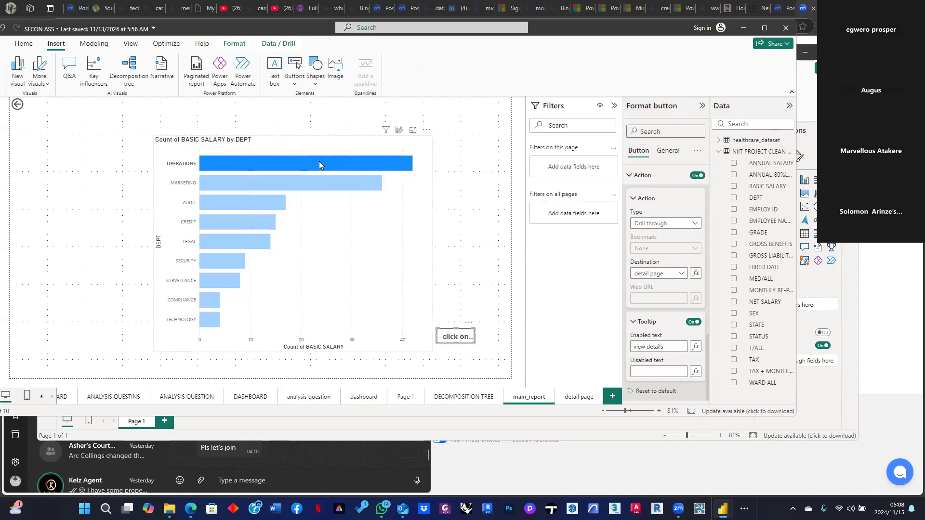
mouse_move(318, 164)
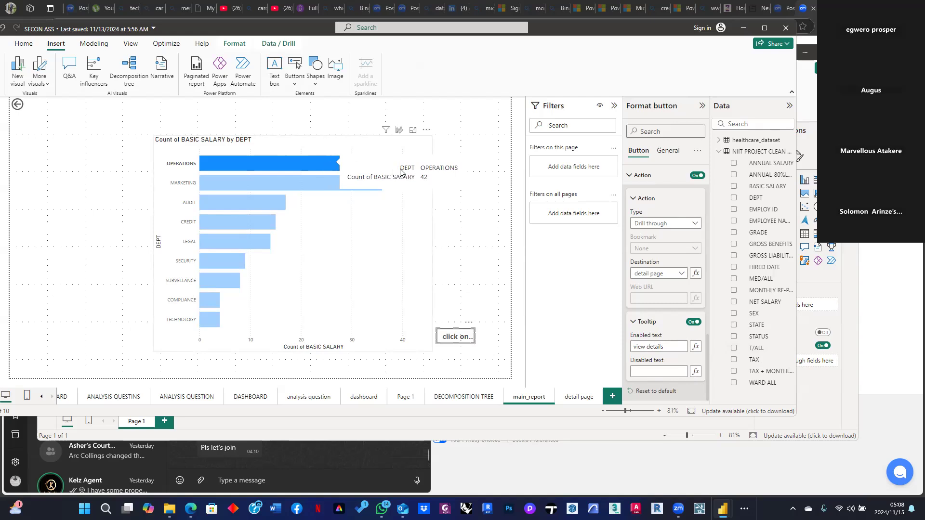
left_click(457, 337, "ctrl")
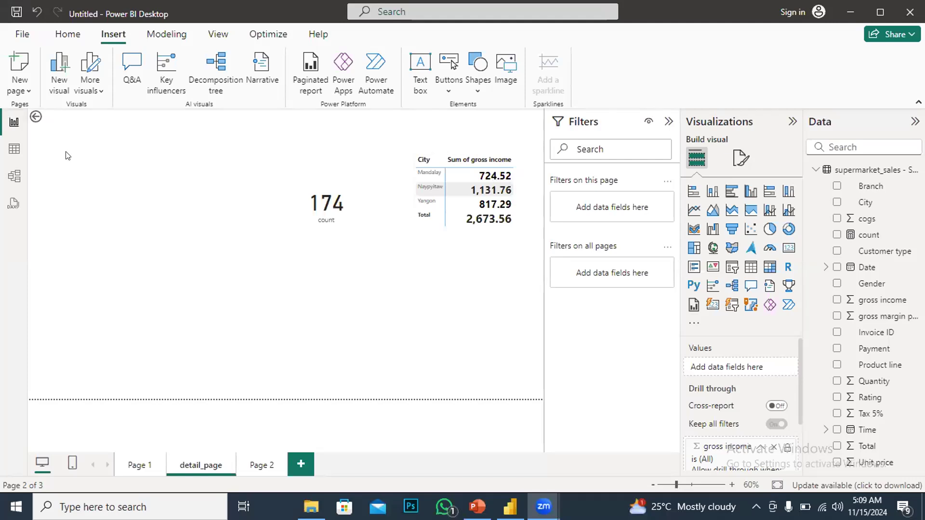
On Page 1, open the Food and beverages bar's context menu to show the Drill through page options
left_click(132, 464)
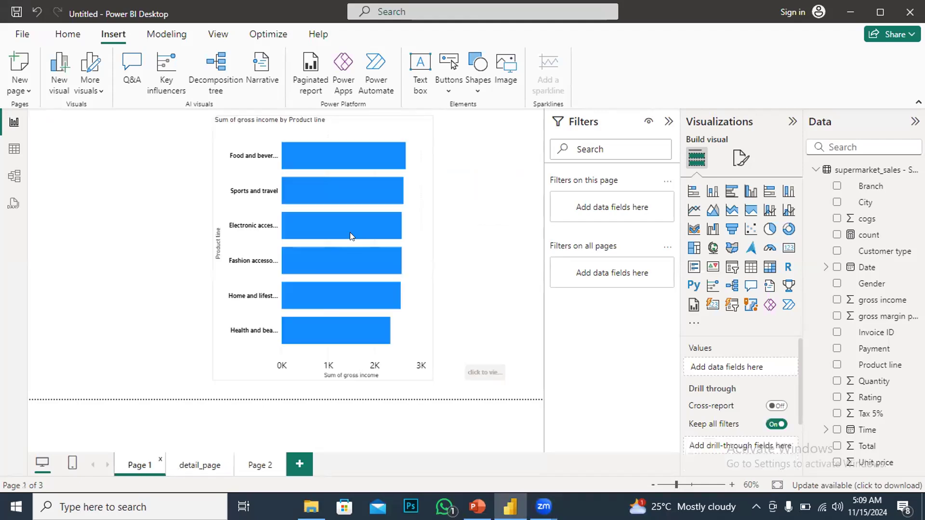
right_click(342, 189)
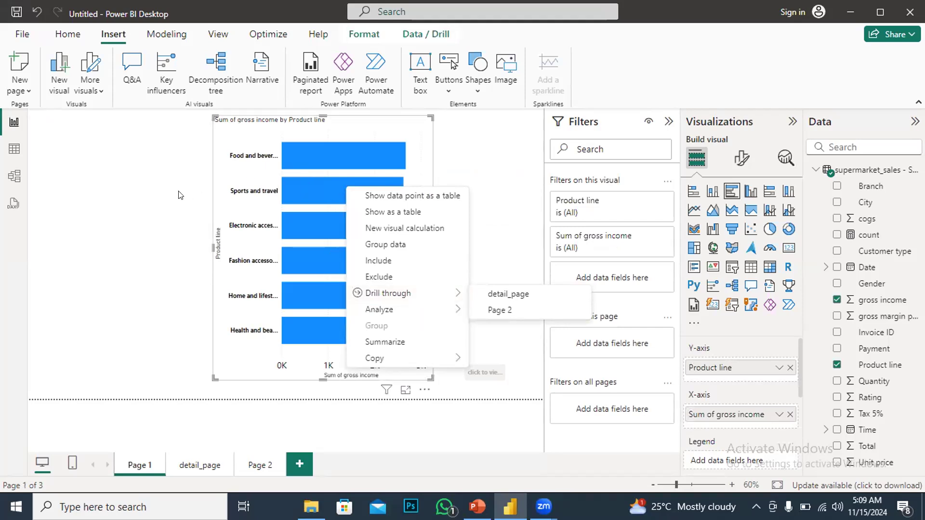
left_click(250, 165)
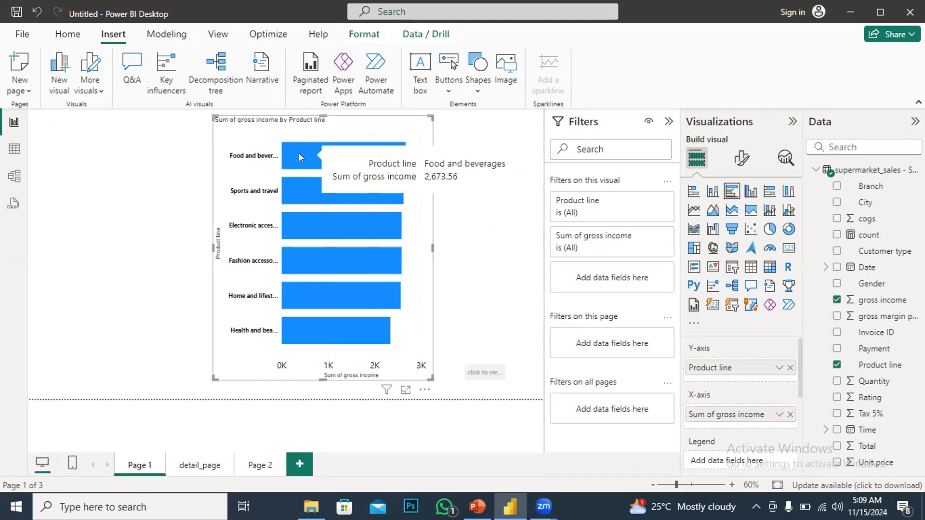
right_click(299, 153)
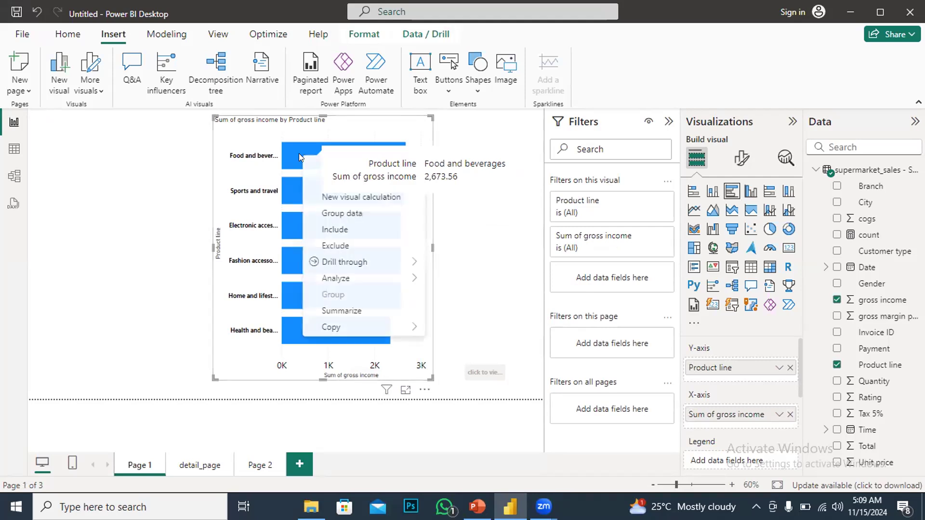
mouse_move(365, 266)
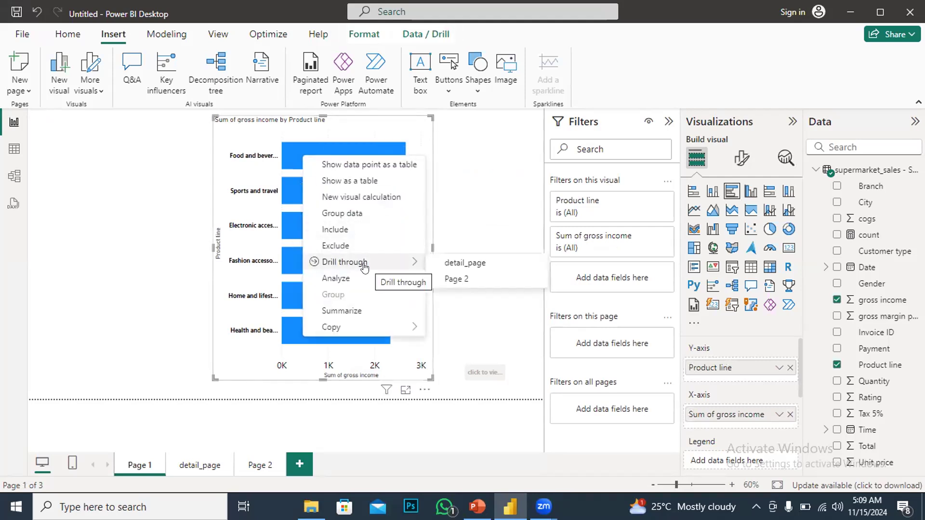
left_click(147, 193)
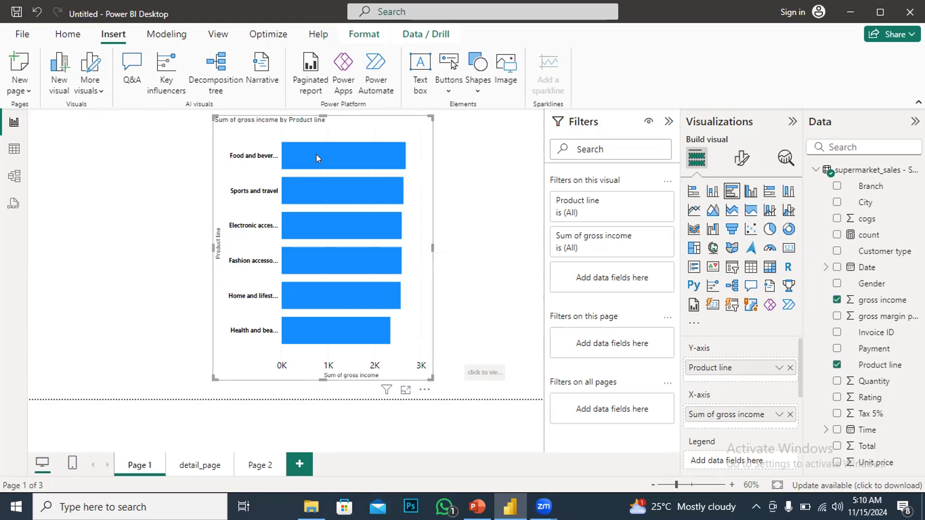
mouse_move(317, 157)
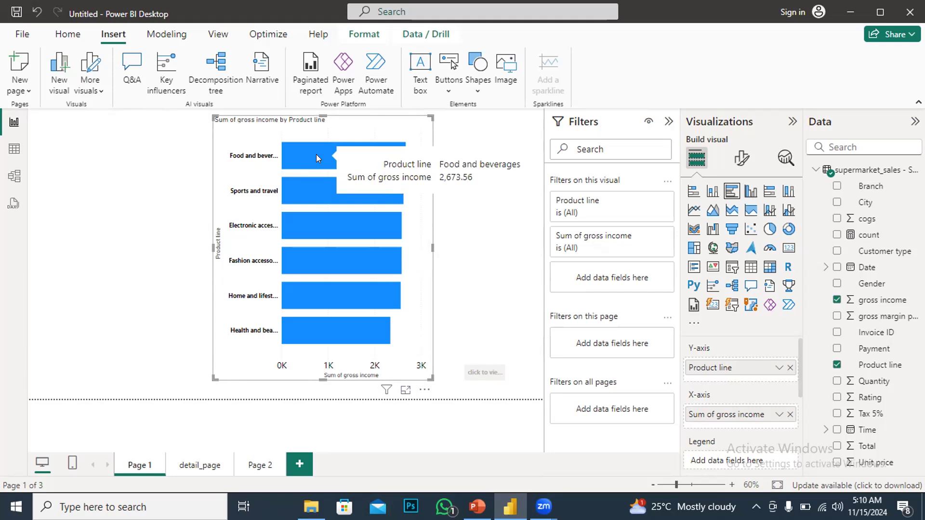
right_click(316, 154)
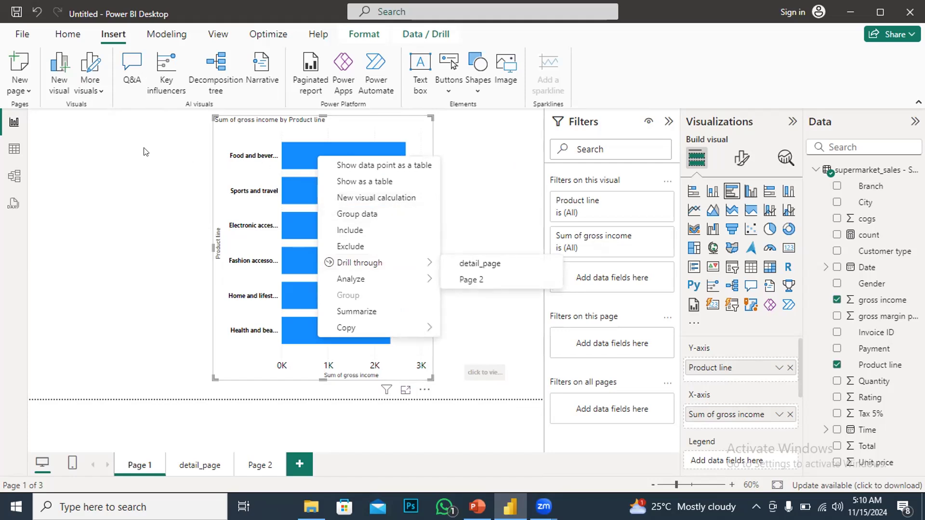
key("Escape")
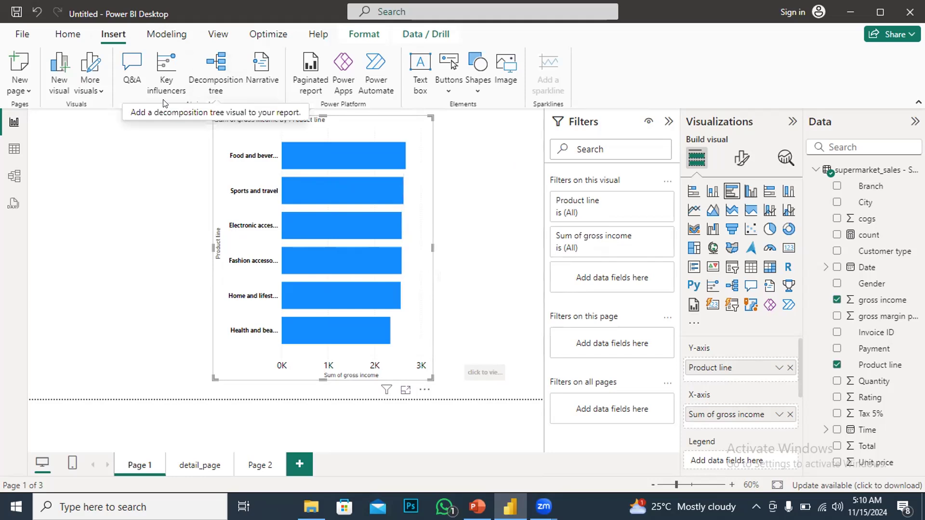
mouse_move(341, 156)
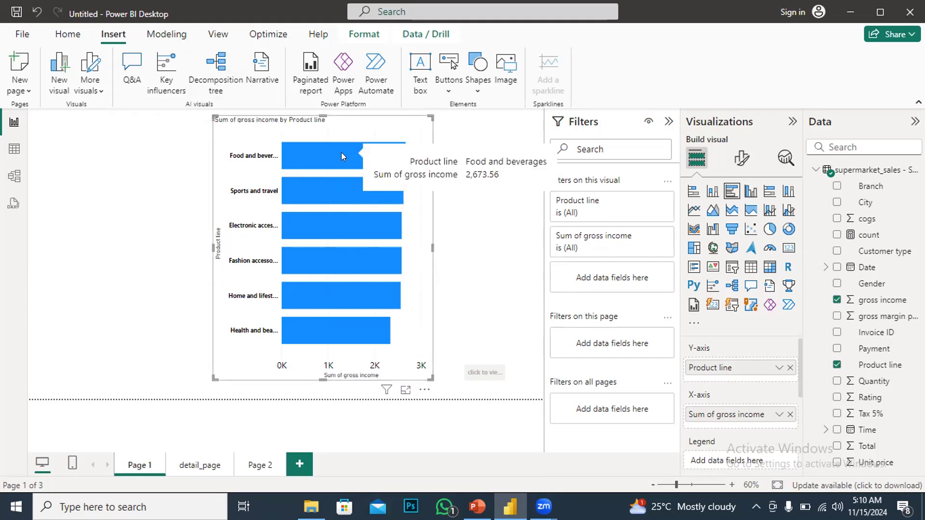
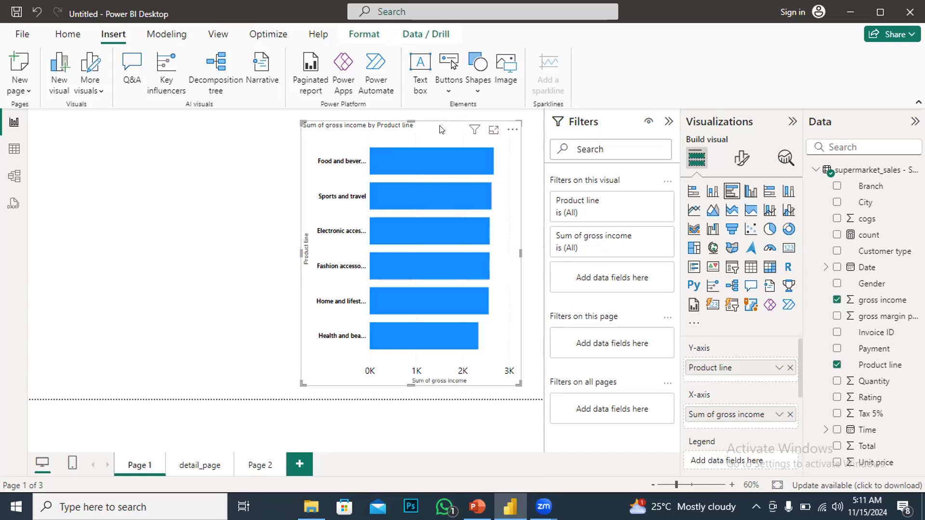
Minimize Power BI Desktop to bring up the POWERBI DRILL THROUGH presentation in PowerPoint
mouse_move(446, 187)
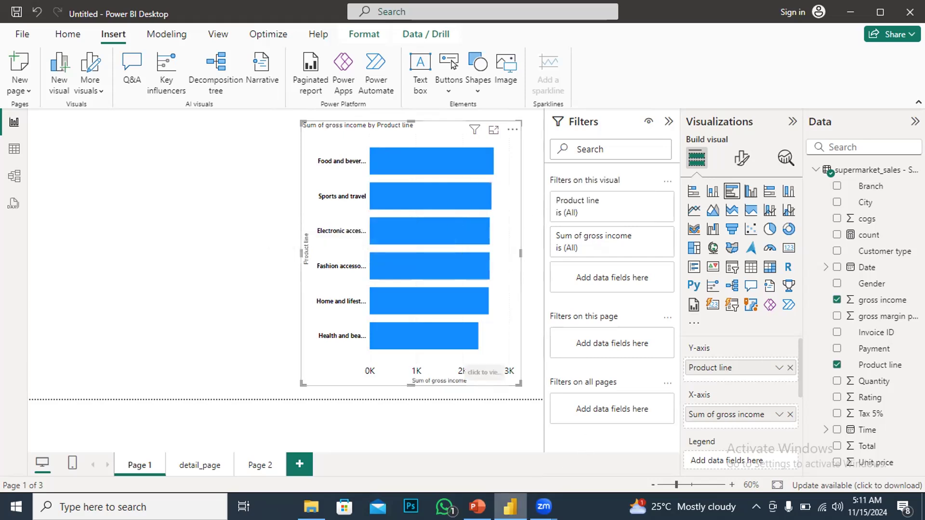
mouse_move(477, 507)
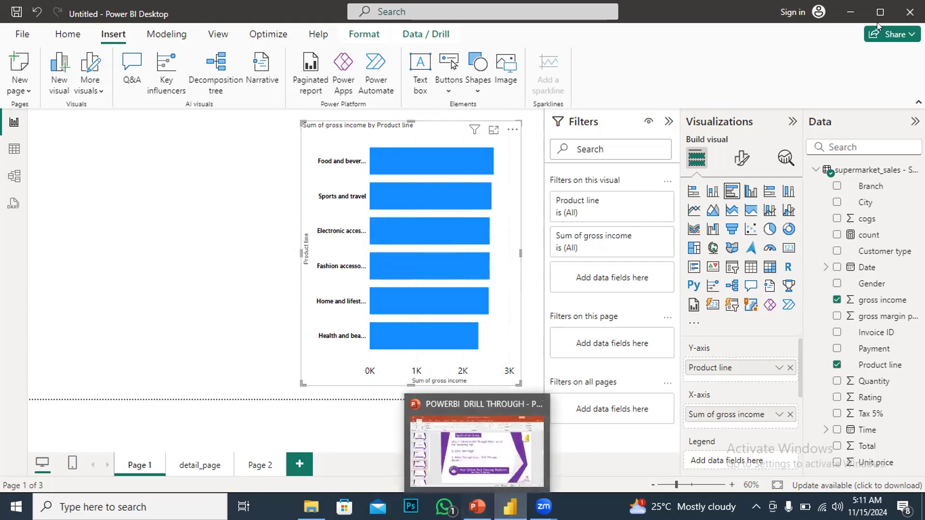
left_click(849, 16)
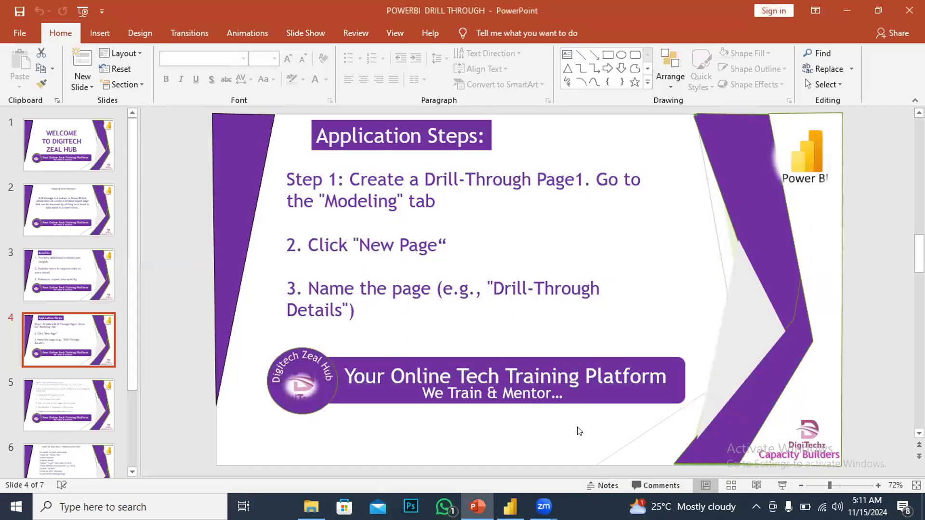
Open the POWERBI MAP presentation from the POWERBI CLASS folder and go to its second slide on the map visual
left_click(311, 506)
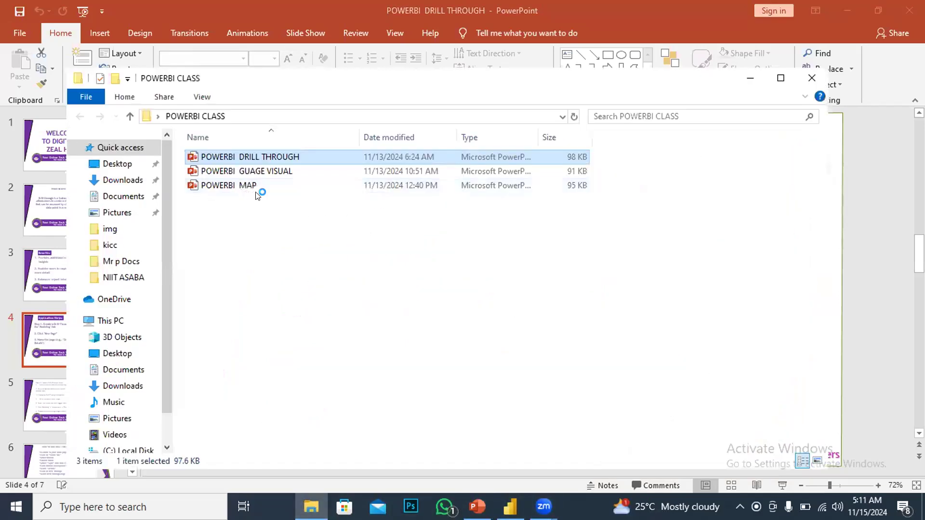
left_click(227, 188)
double_click(228, 187)
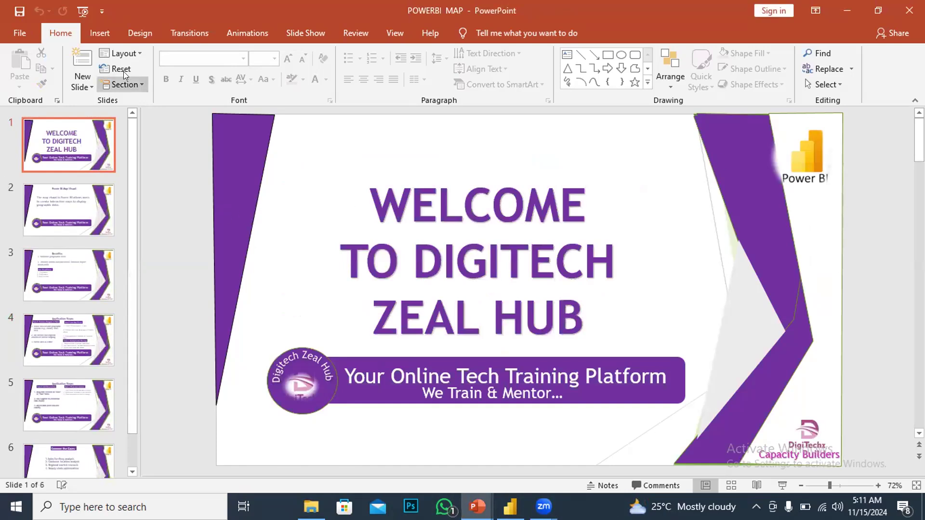
left_click(77, 209)
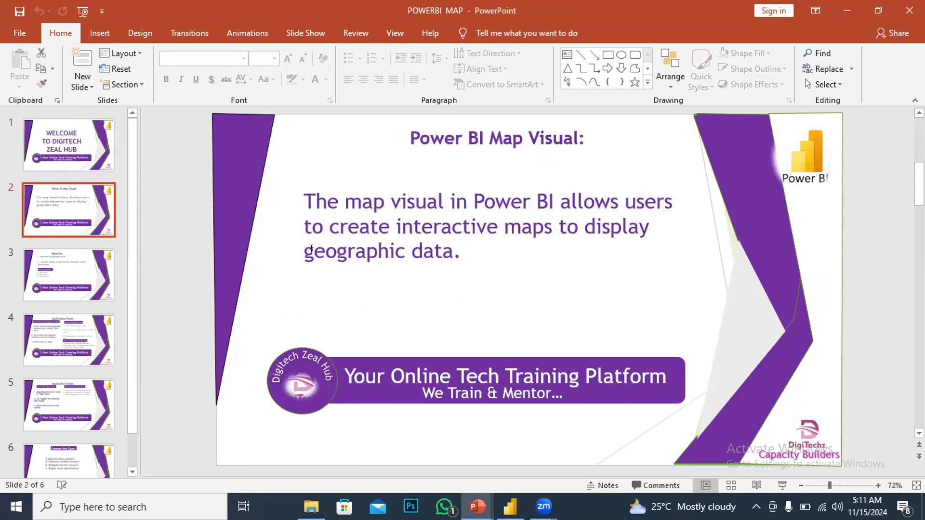
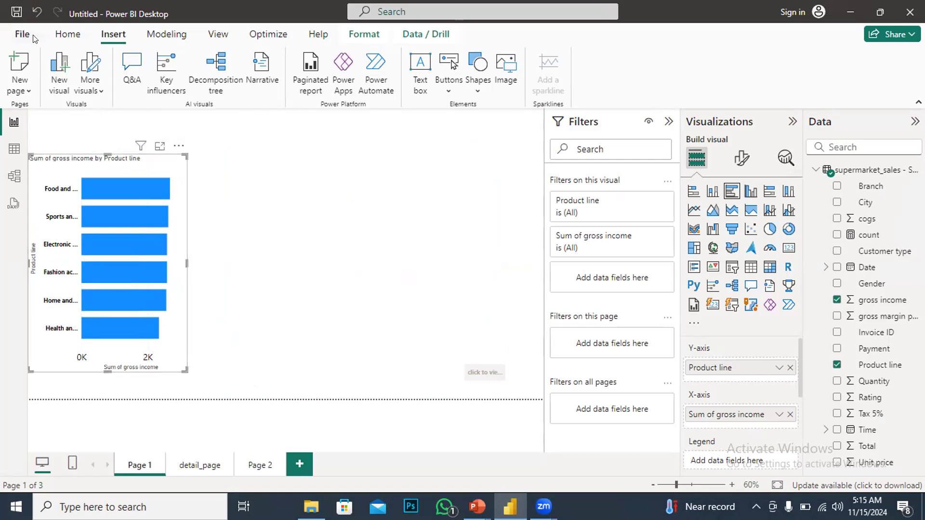
Paste a copy of the gross income bar chart, convert it to a table visual, and place it beside the chart
left_click(48, 37)
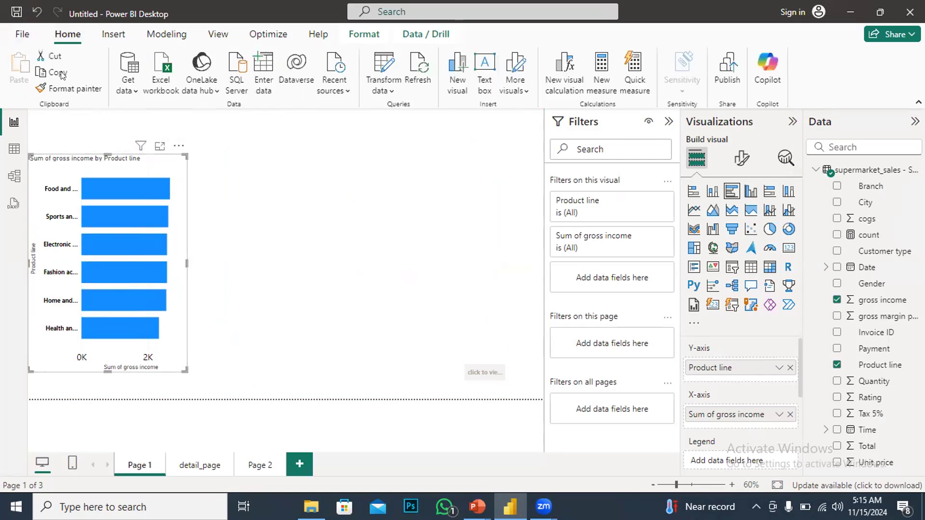
key("ctrl+v")
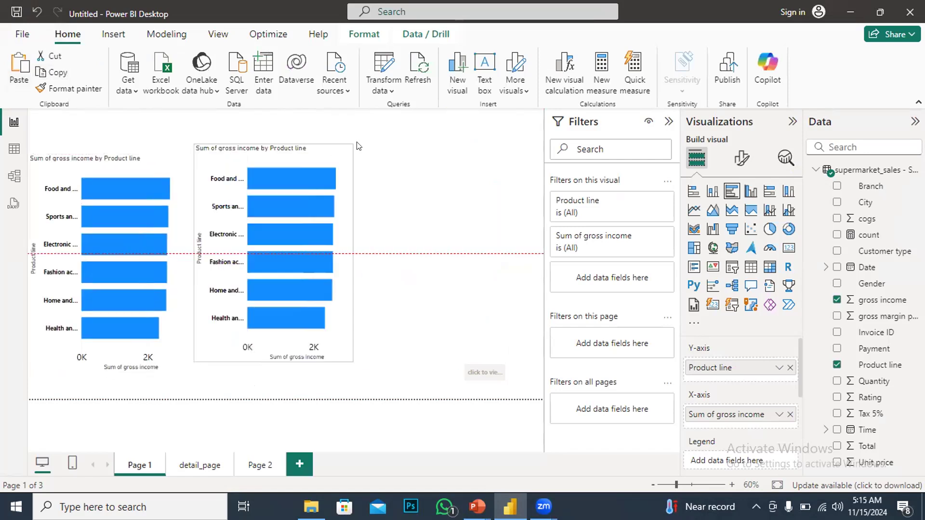
left_click(749, 266)
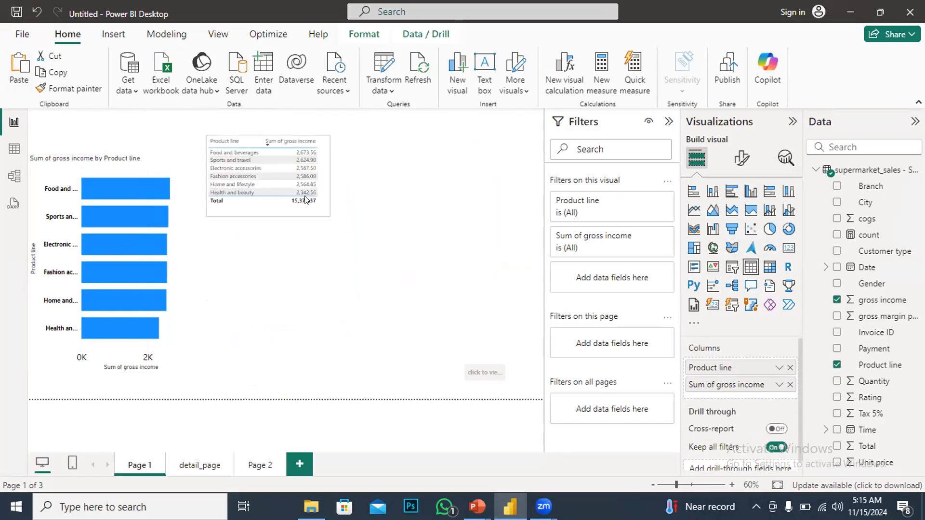
left_click(276, 159)
left_click(277, 158)
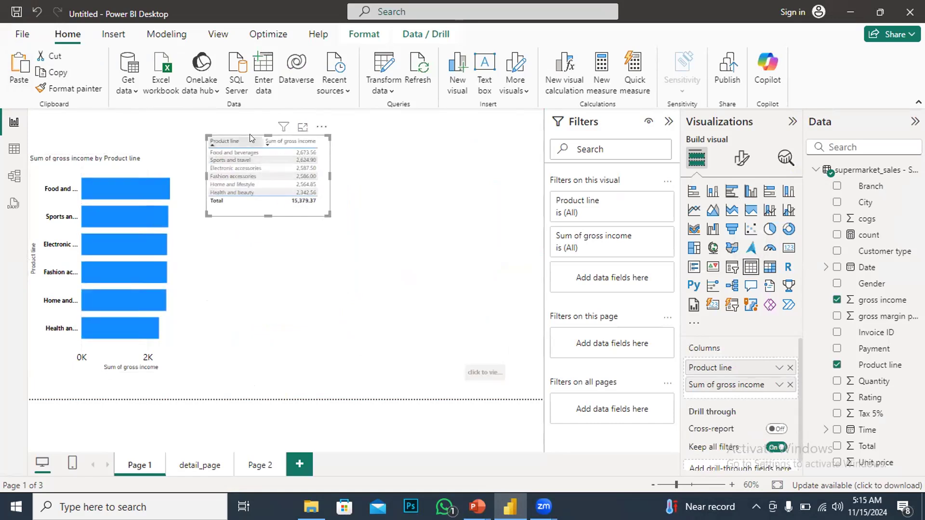
left_click_drag(296, 213, 277, 251)
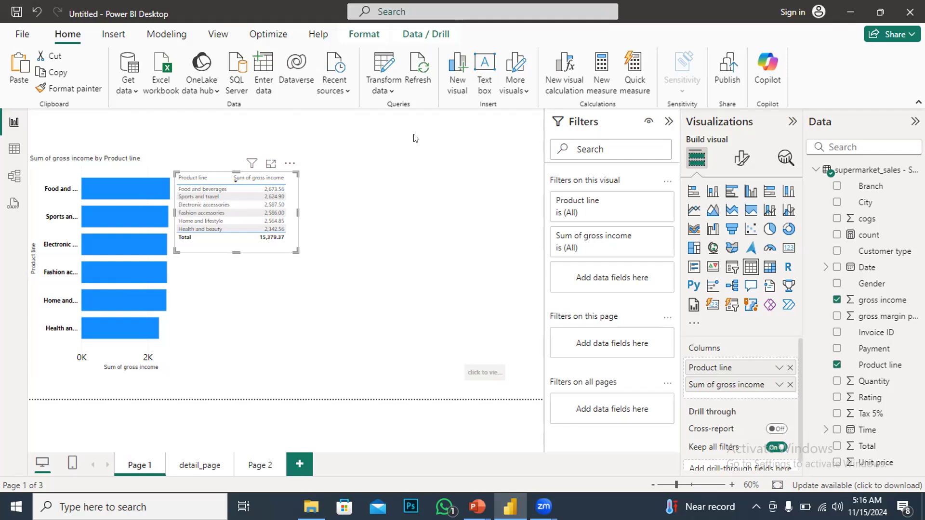
Add a map visual to the page and set City as its location field
left_click(425, 242)
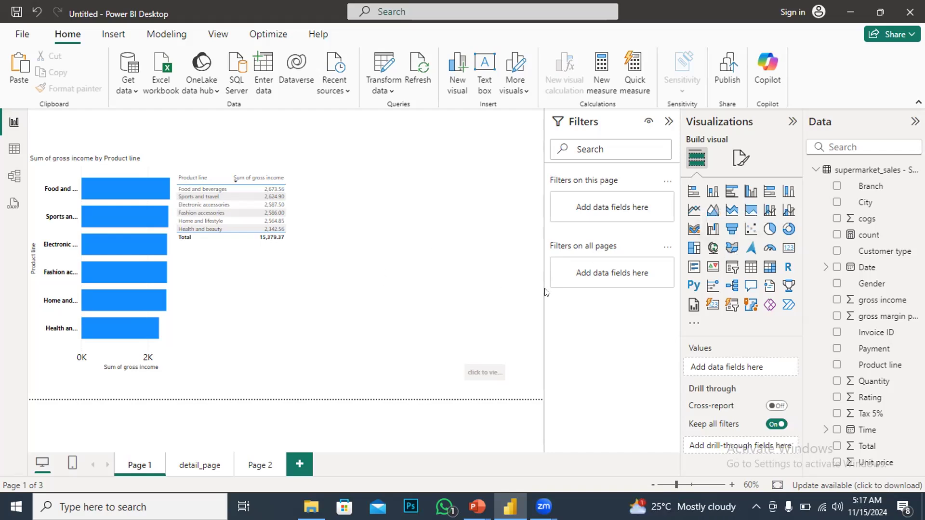
left_click(732, 248)
left_click_drag(233, 154, 461, 209)
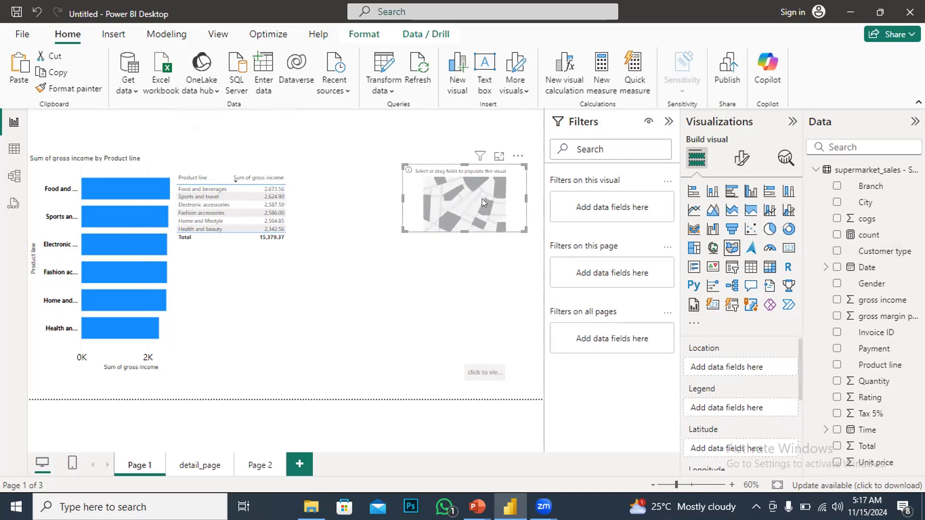
left_click_drag(470, 200, 422, 215)
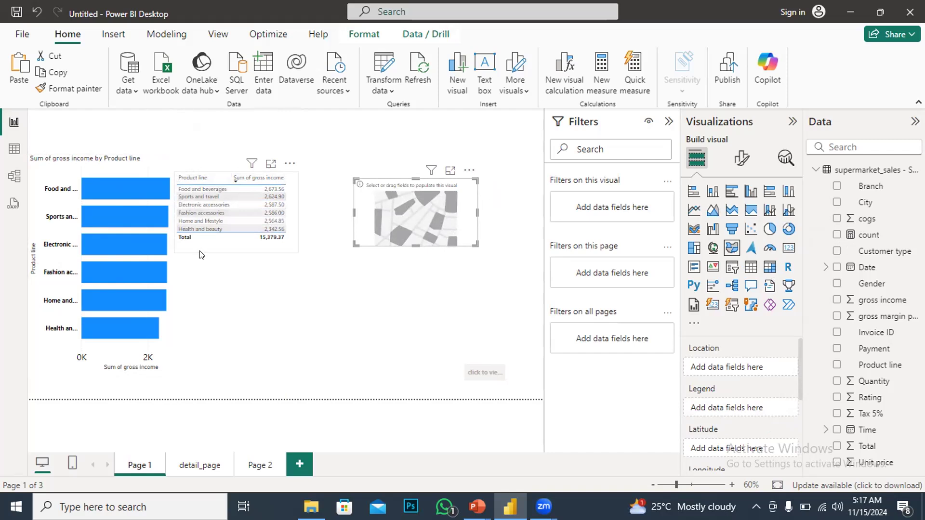
mouse_move(102, 276)
left_click(836, 203)
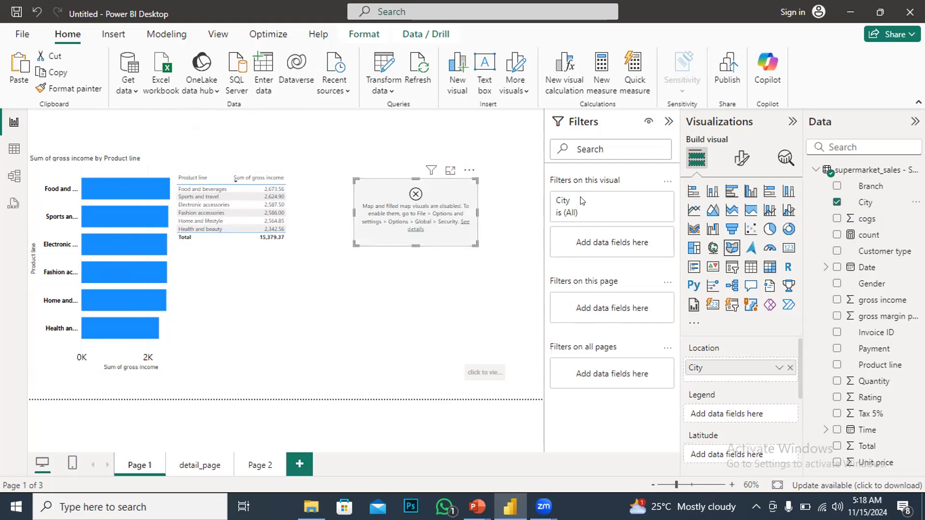
Enable Use Map and Filled Map visuals in the global Security options and confirm
left_click(22, 35)
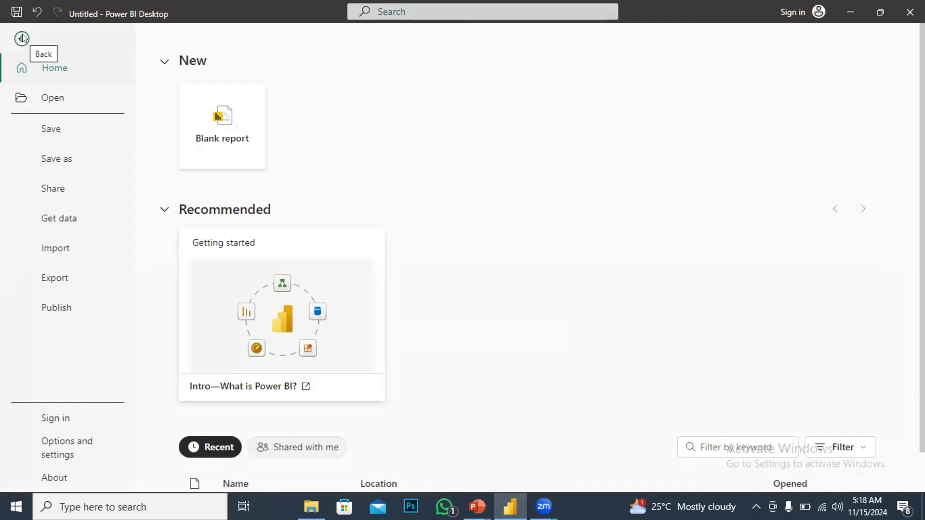
left_click(64, 442)
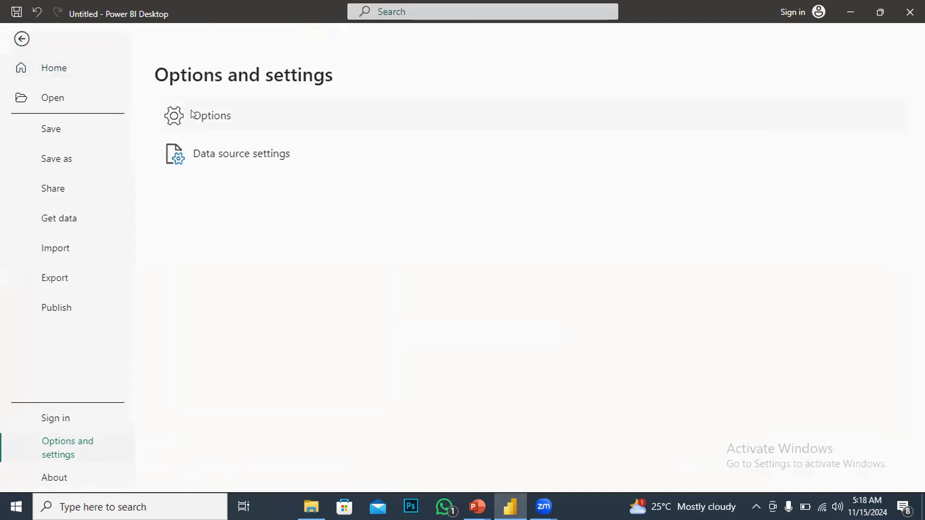
key("Escape")
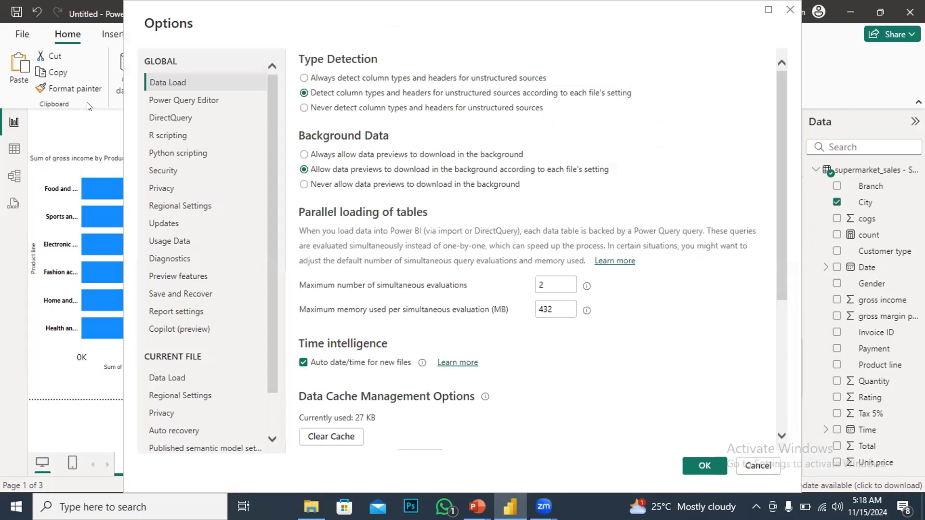
left_click(158, 168)
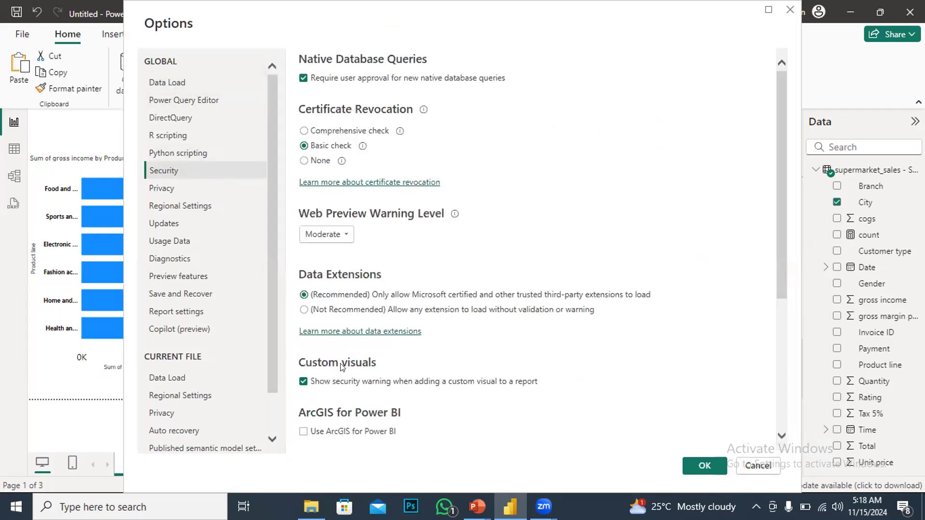
scroll(350, 346, "down", 3)
scroll(360, 340, "down", 2)
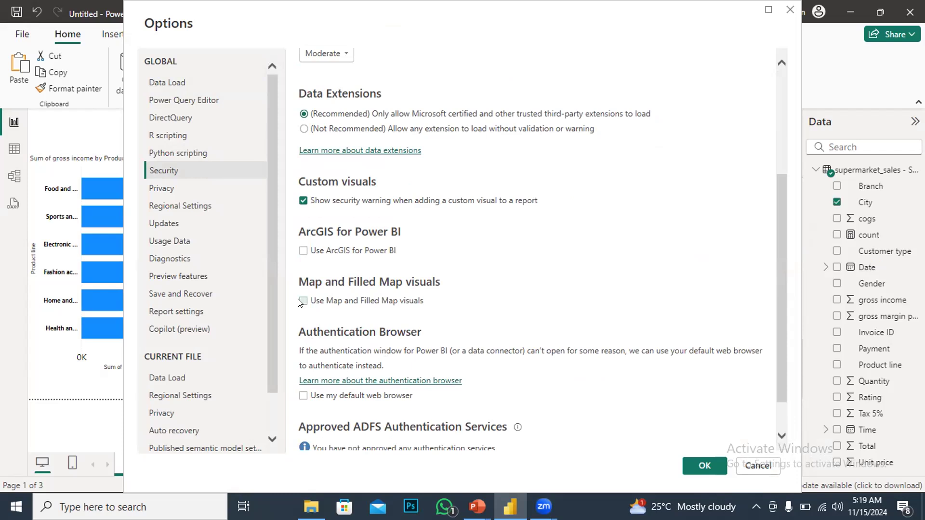
left_click(303, 301)
left_click(704, 465)
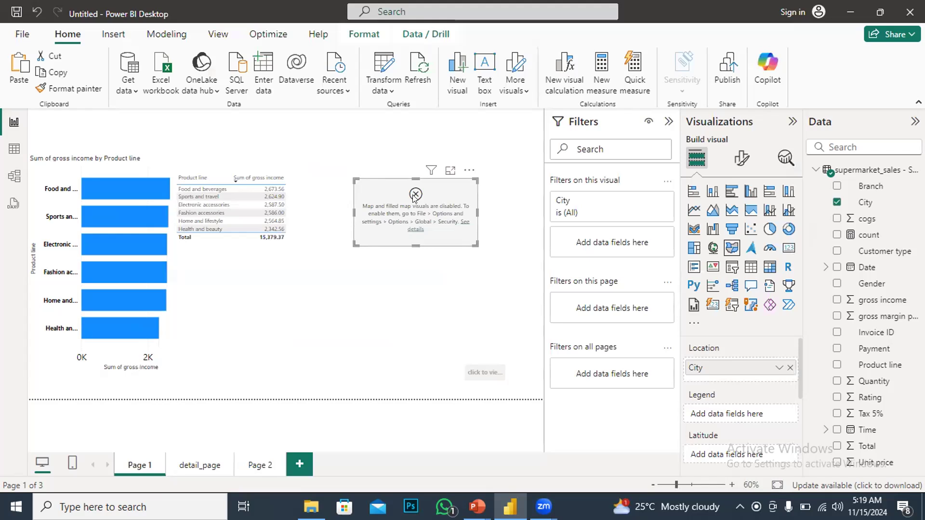
Remove the map visual and insert a new map with City as its location
left_click(465, 172)
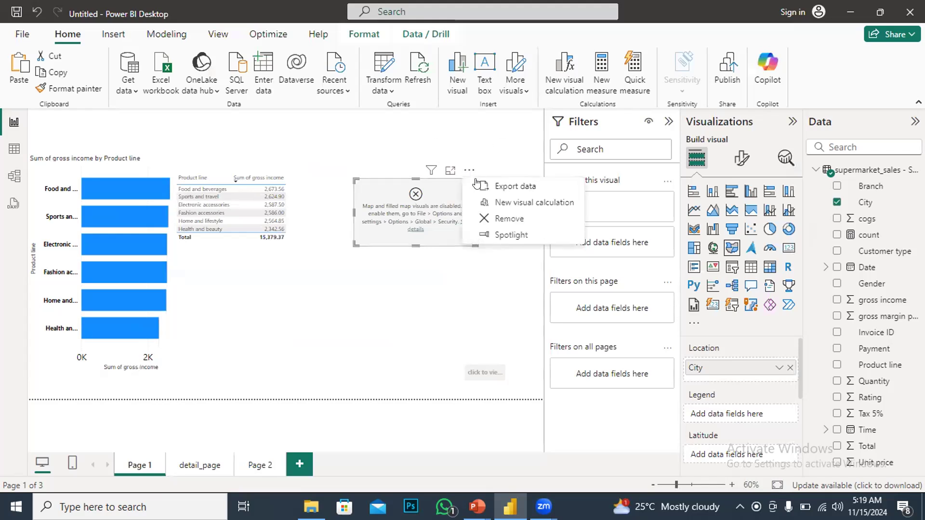
left_click(503, 224)
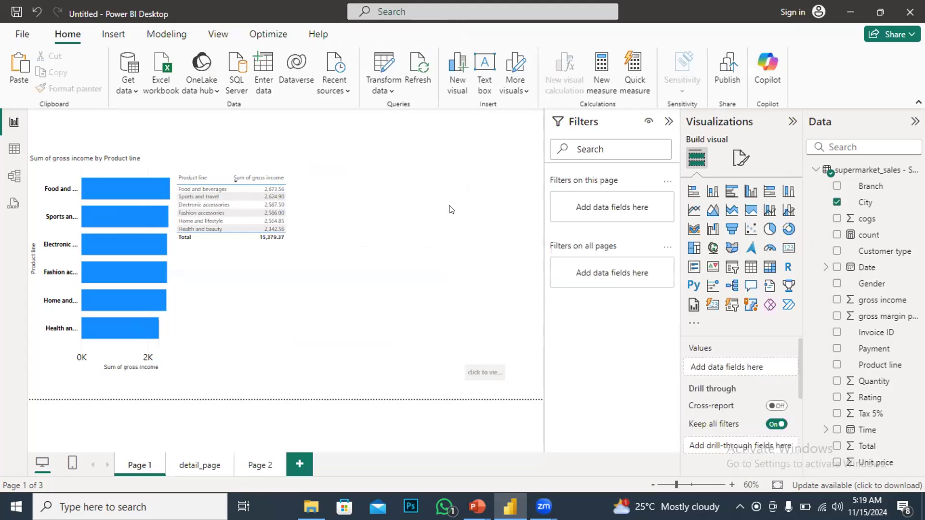
left_click(725, 247)
left_click_drag(242, 124, 464, 221)
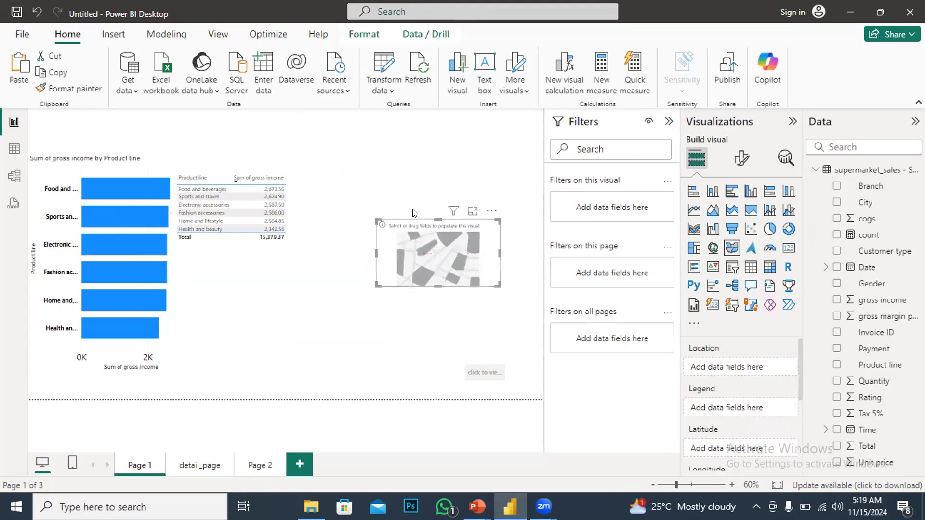
left_click(836, 202)
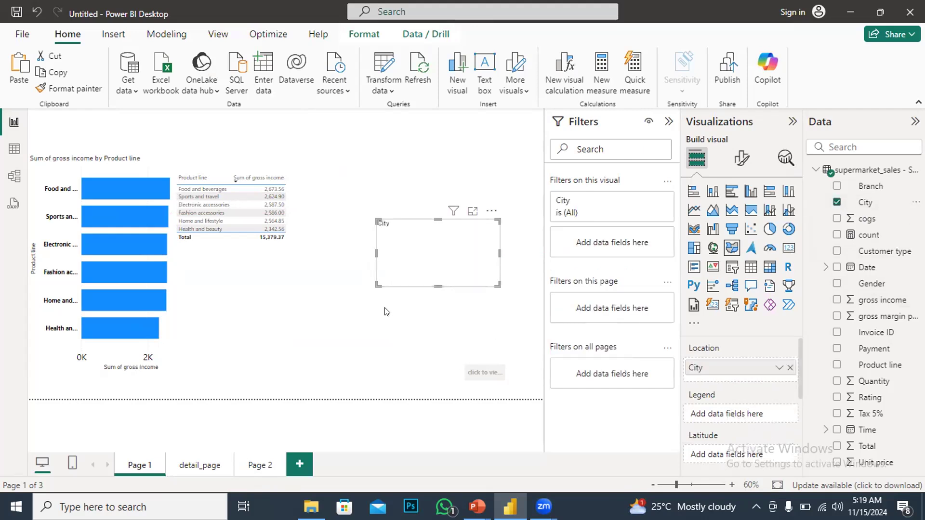
Resize the map visual and position it to the right of the table
left_click_drag(377, 285, 288, 362)
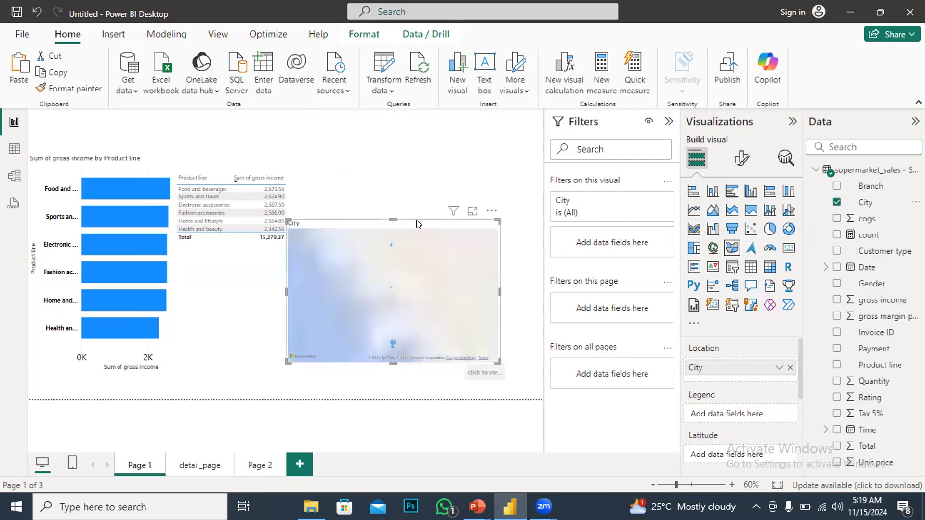
left_click_drag(418, 223, 436, 157)
left_click_drag(426, 205, 426, 205)
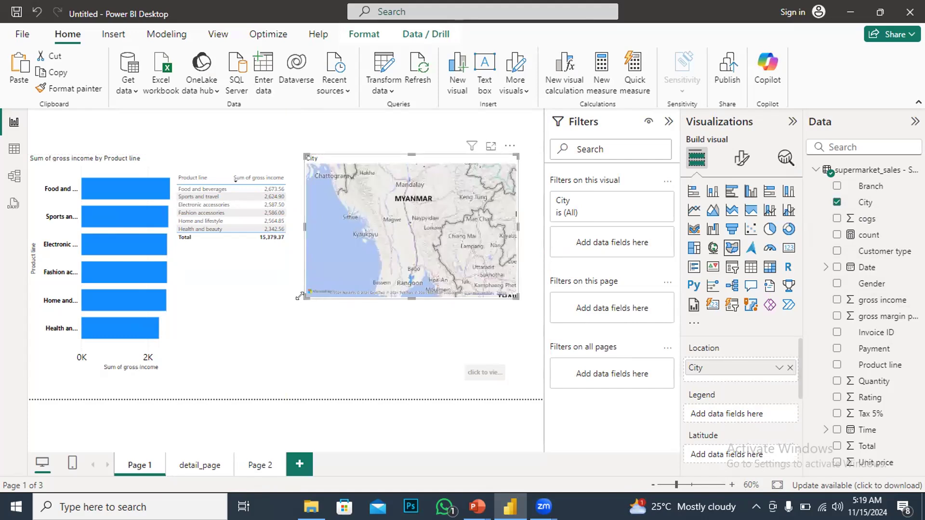
left_click_drag(301, 322, 287, 331)
left_click_drag(520, 333, 528, 333)
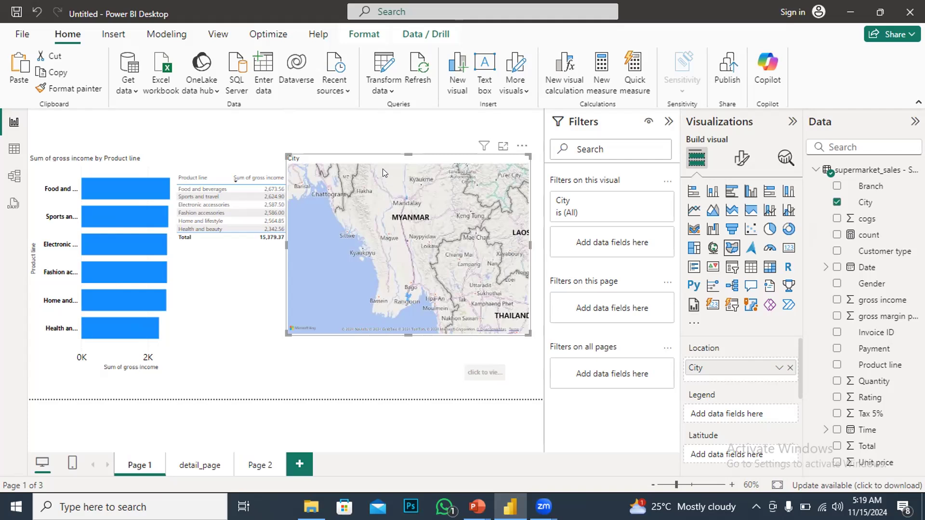
left_click_drag(383, 155, 395, 155)
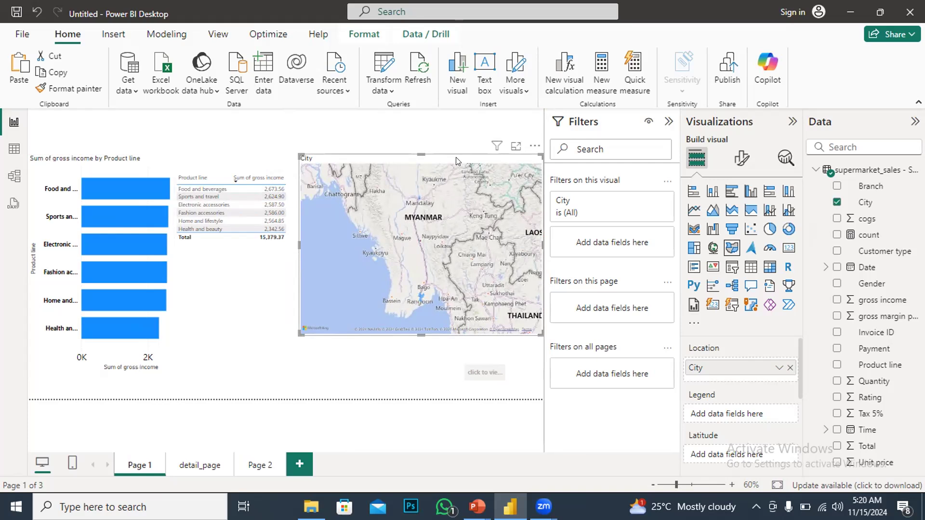
left_click_drag(457, 157, 440, 158)
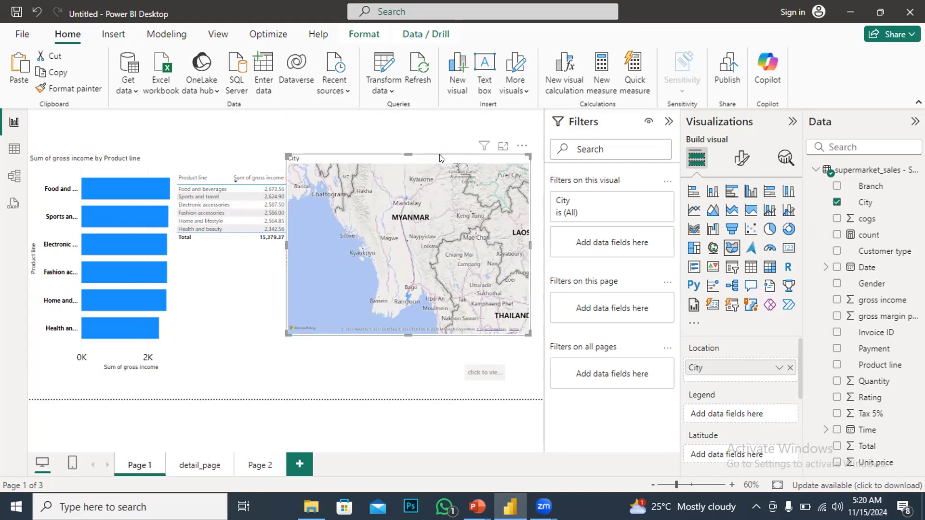
Turn on zoom buttons in the map's Controls format settings
left_click(740, 162)
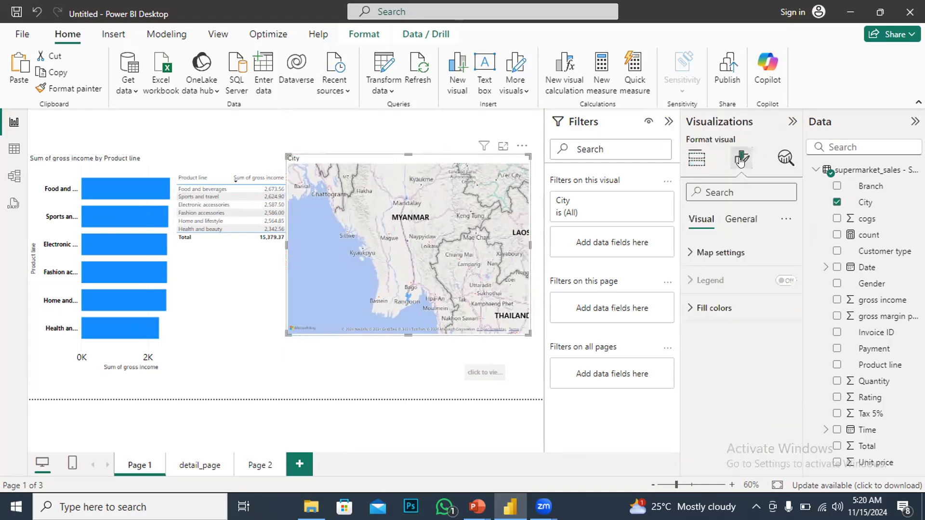
left_click(698, 251)
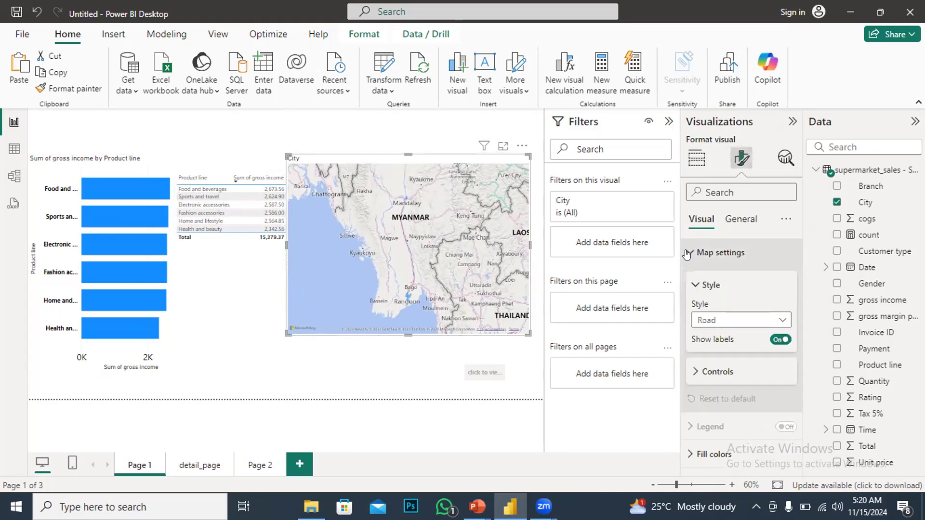
left_click(694, 376)
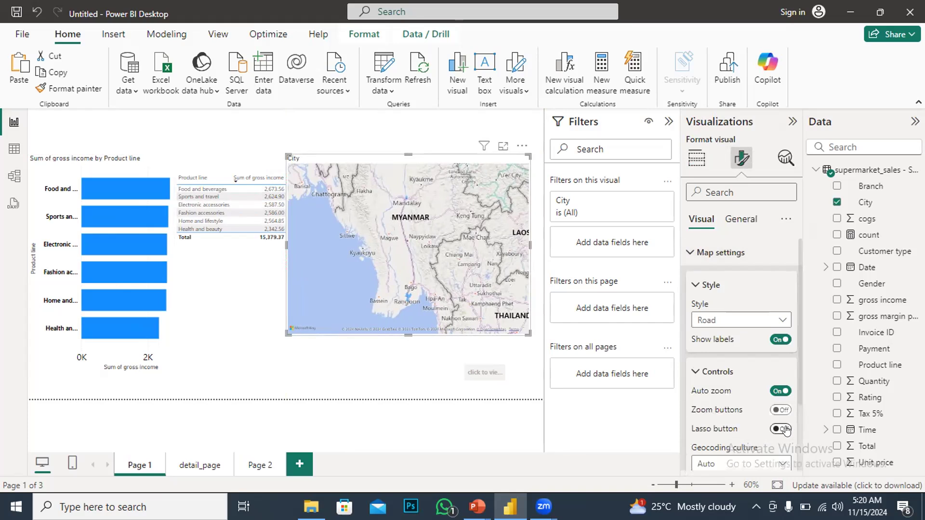
left_click(781, 410)
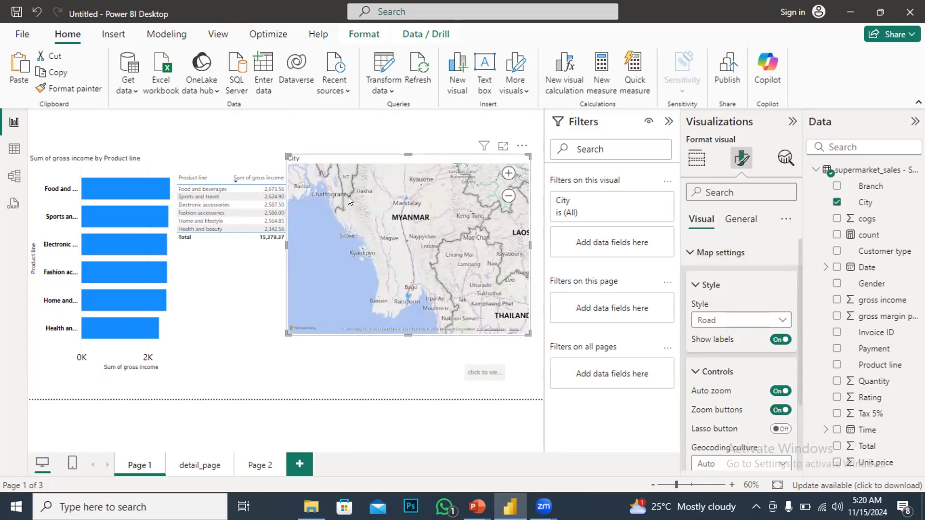
Zoom in and out on the map to explore the city locations
scroll(403, 190, "up", 3)
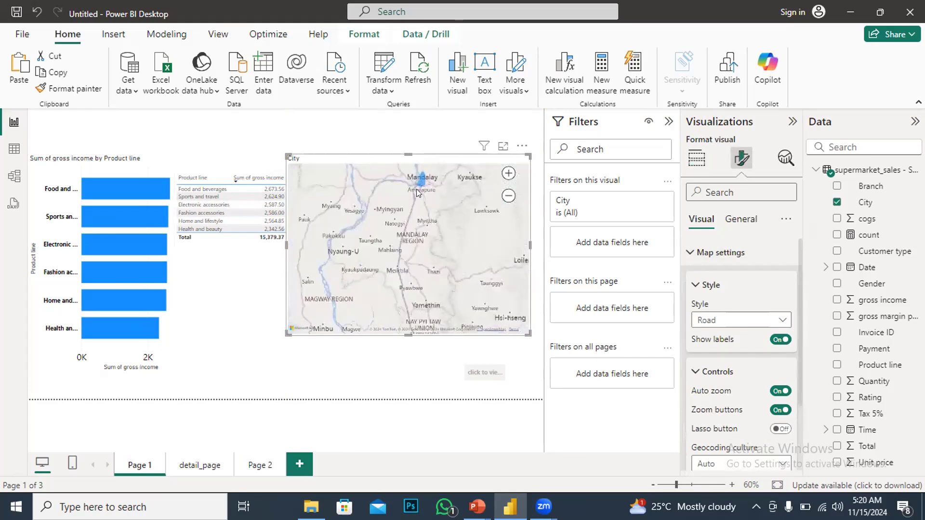
scroll(417, 192, "up", 1)
scroll(416, 189, "down", 1)
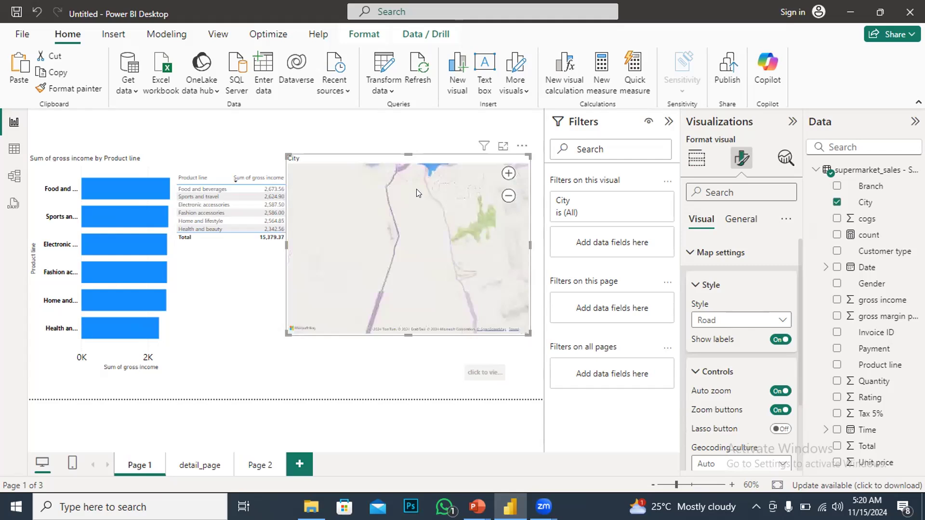
scroll(379, 222, "down", 2)
scroll(369, 228, "up", 2)
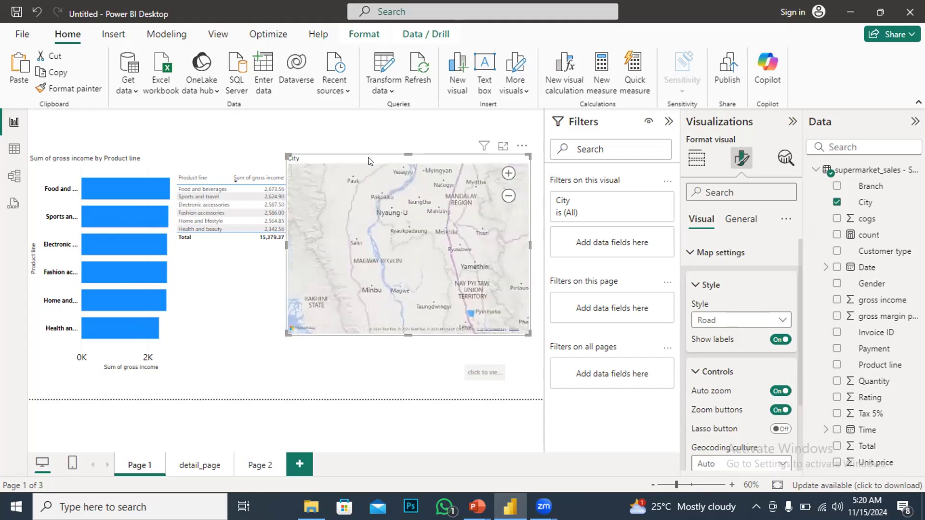
Move the map visual lower on the canvas and zoom further into the map
left_click_drag(369, 159, 385, 159)
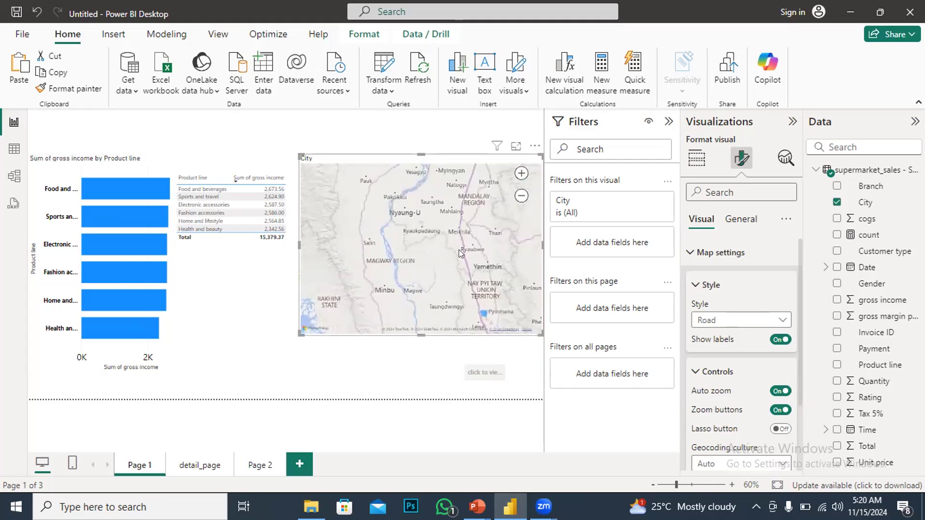
left_click_drag(467, 239, 489, 241)
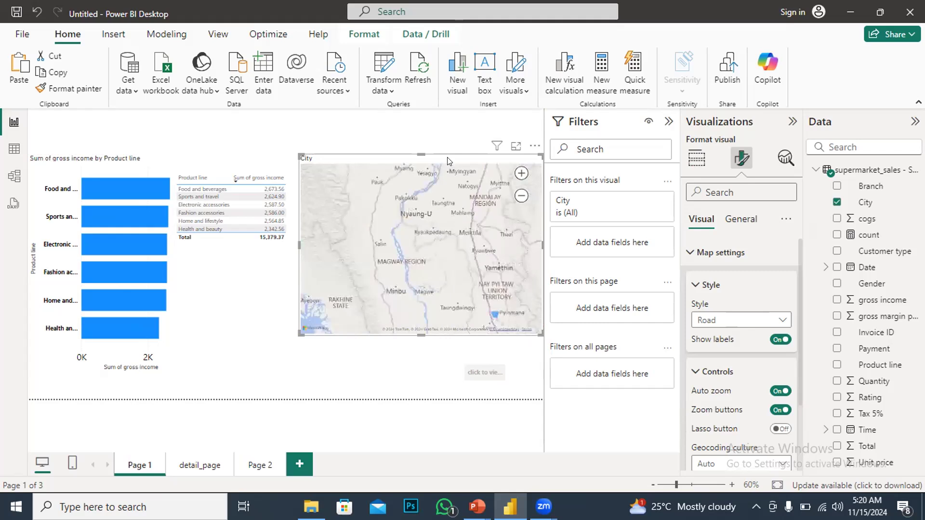
left_click_drag(413, 194, 324, 258)
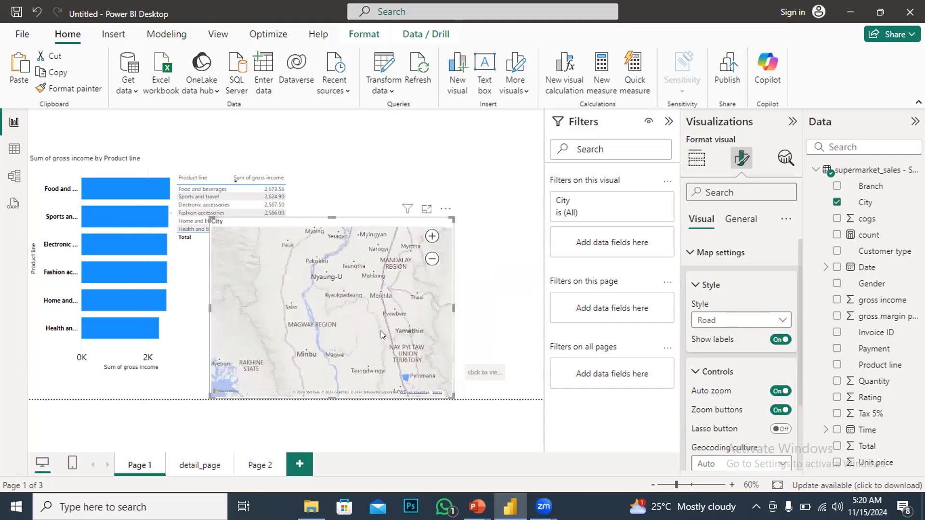
scroll(376, 330, "up", 1)
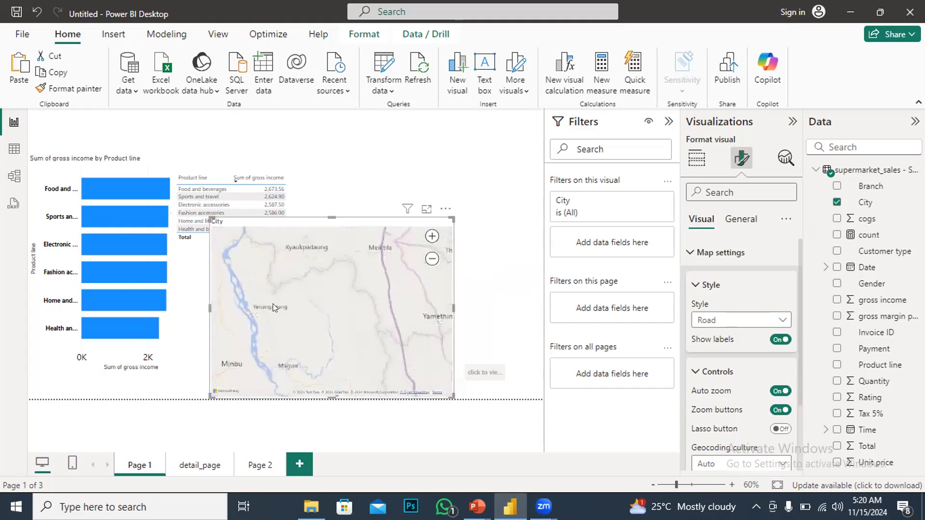
Zoom out on the map and move the map visual up beside the product line table
scroll(272, 304, "down", 1)
scroll(254, 294, "down", 1)
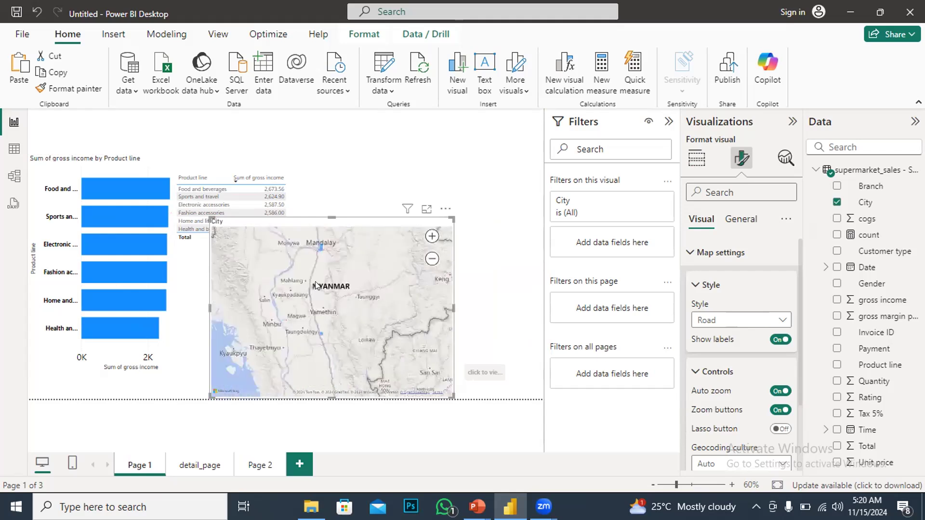
left_click_drag(300, 220, 388, 167)
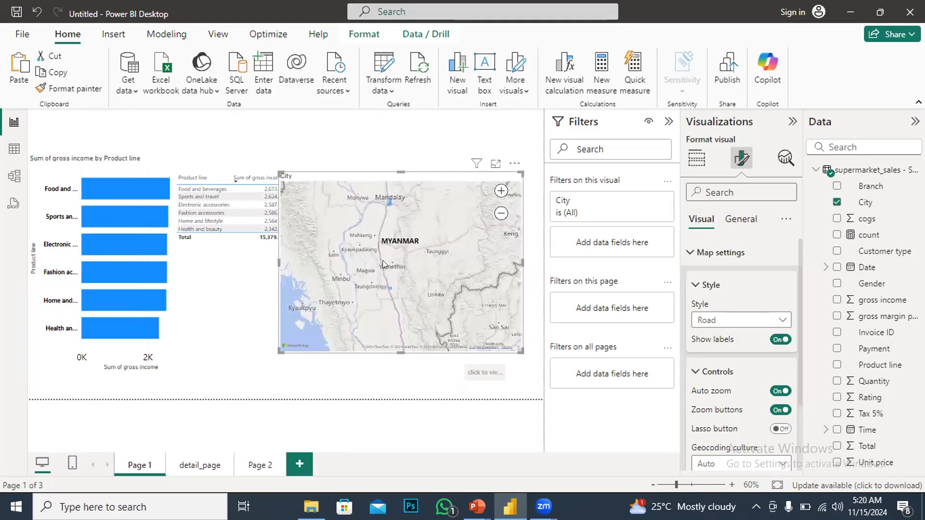
Zoom in and out and pan across the map to explore different regions of the world
scroll(375, 267, "up", 1)
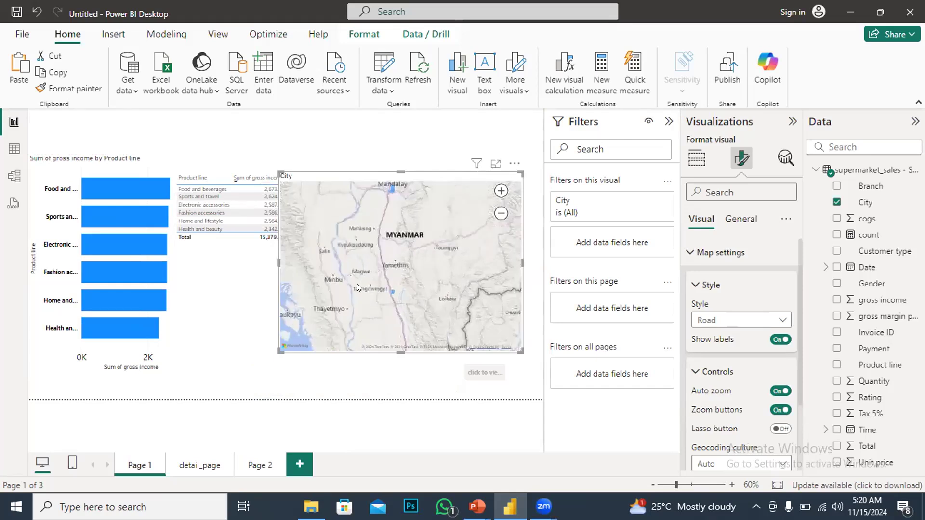
scroll(340, 281, "up", 2)
scroll(370, 261, "down", 1)
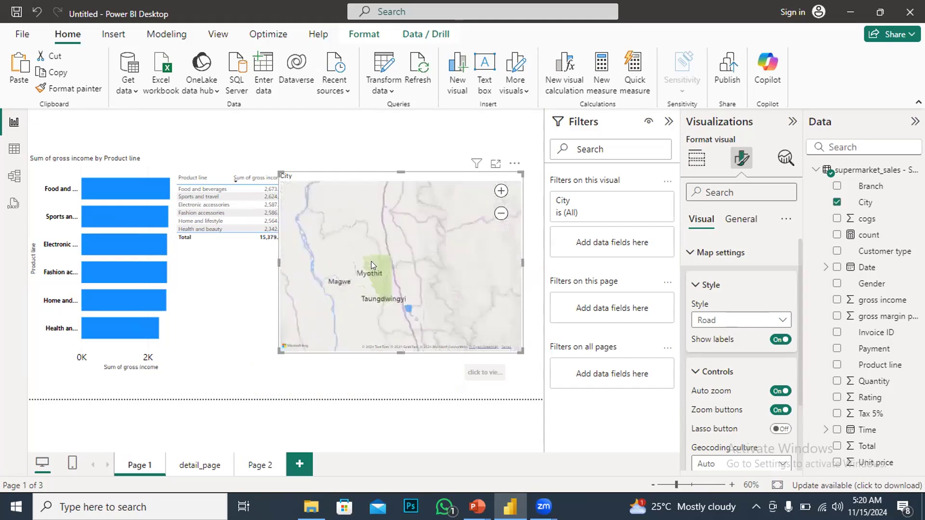
scroll(379, 260, "down", 3)
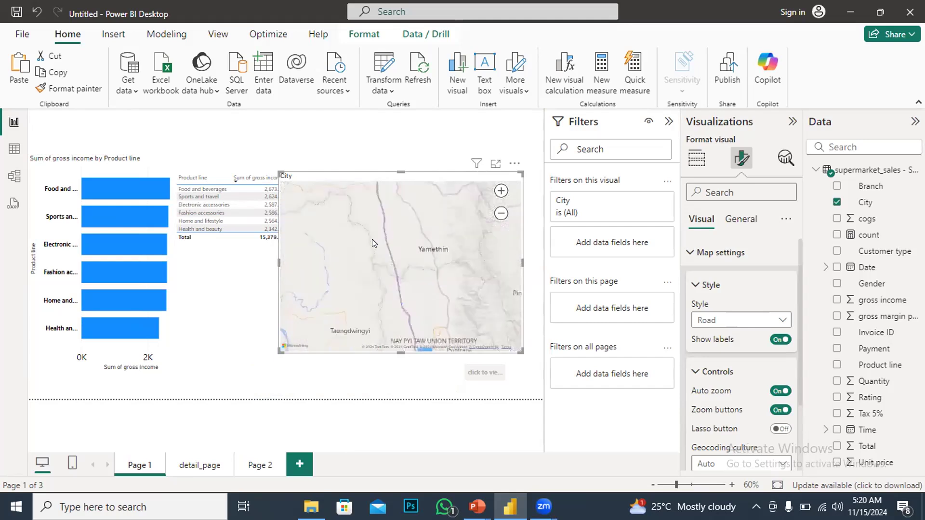
scroll(373, 210, "down", 2)
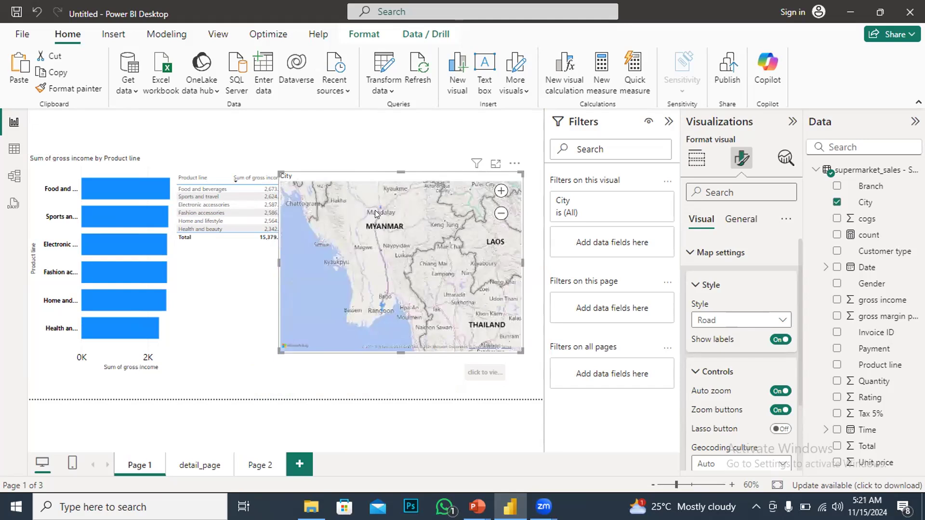
scroll(396, 198, "down", 1)
scroll(395, 197, "down", 2)
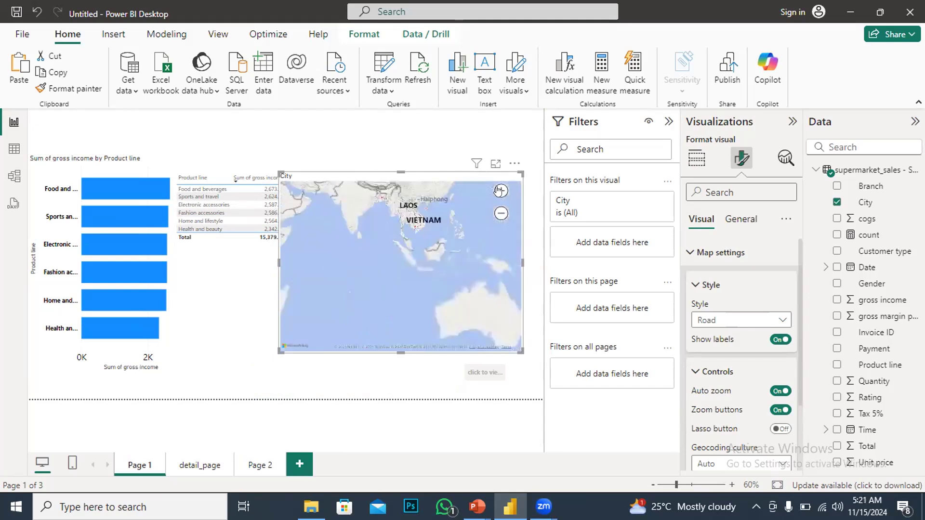
left_click(500, 191)
left_click(500, 191)
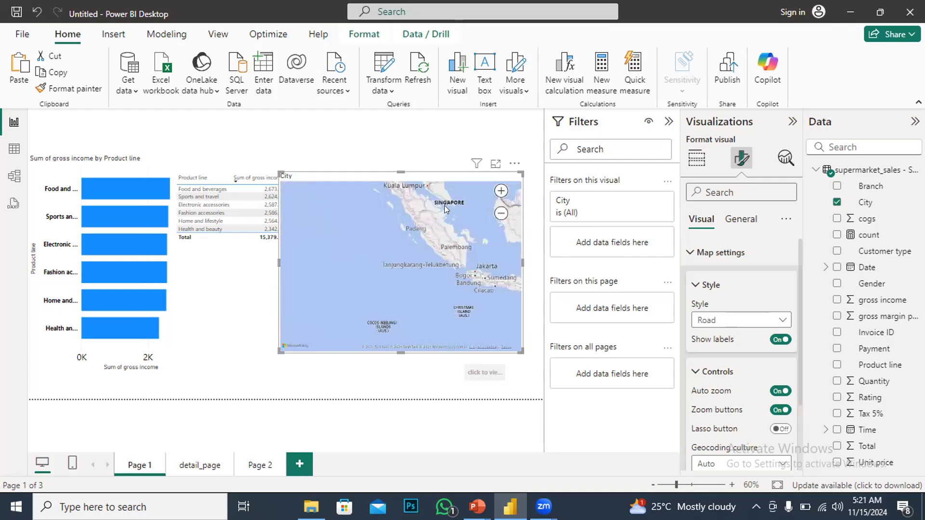
left_click_drag(371, 220, 348, 294)
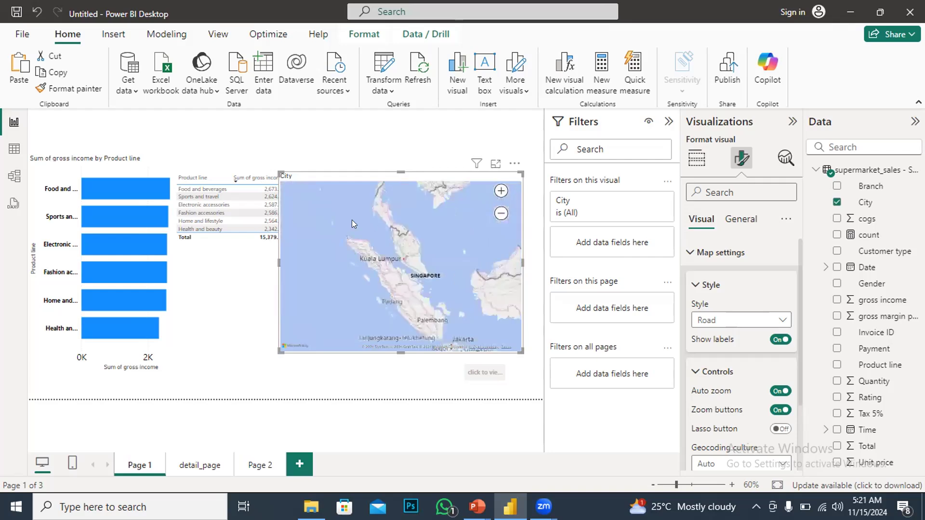
left_click_drag(339, 244, 362, 287)
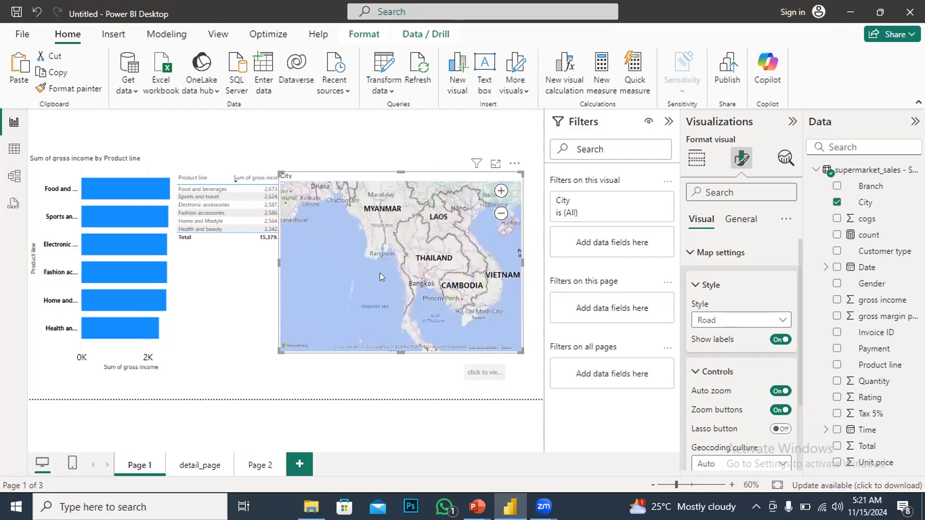
scroll(379, 272, "up", 3)
scroll(373, 273, "down", 5)
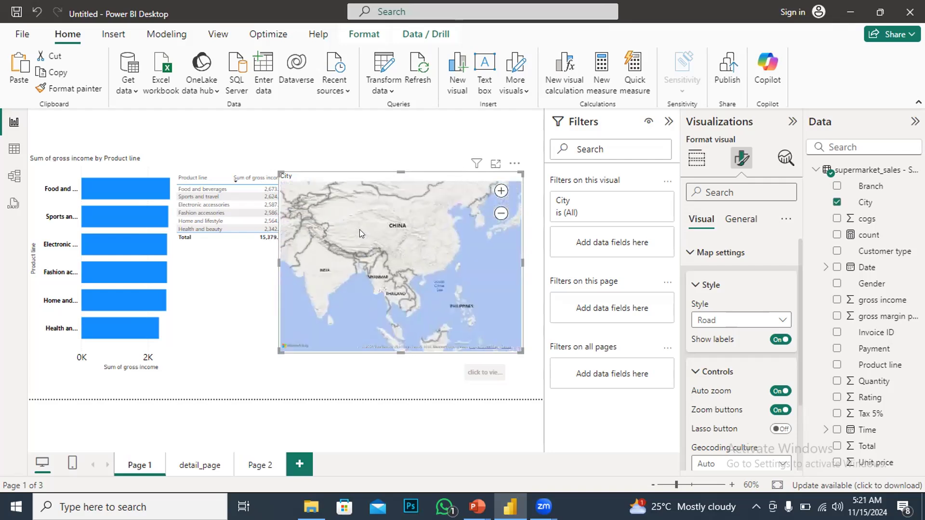
scroll(352, 232, "down", 3)
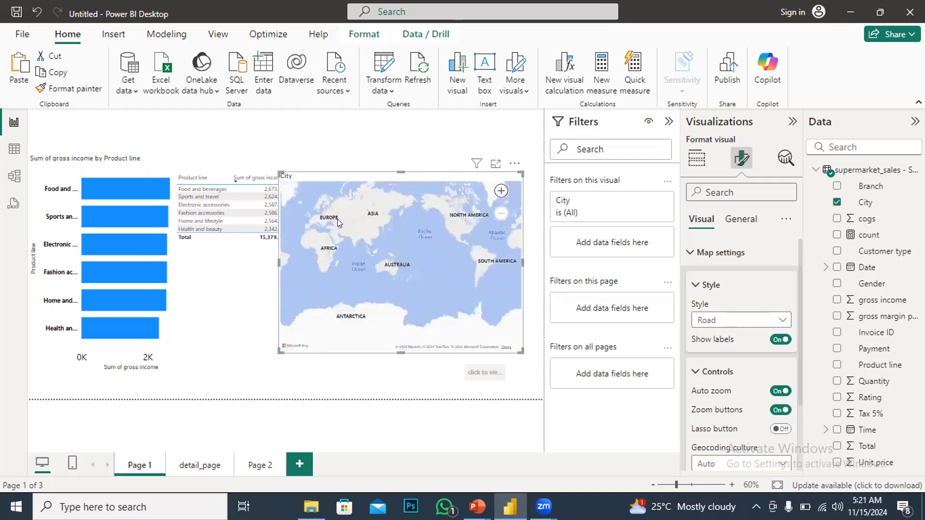
scroll(361, 243, "up", 1)
scroll(372, 273, "up", 2)
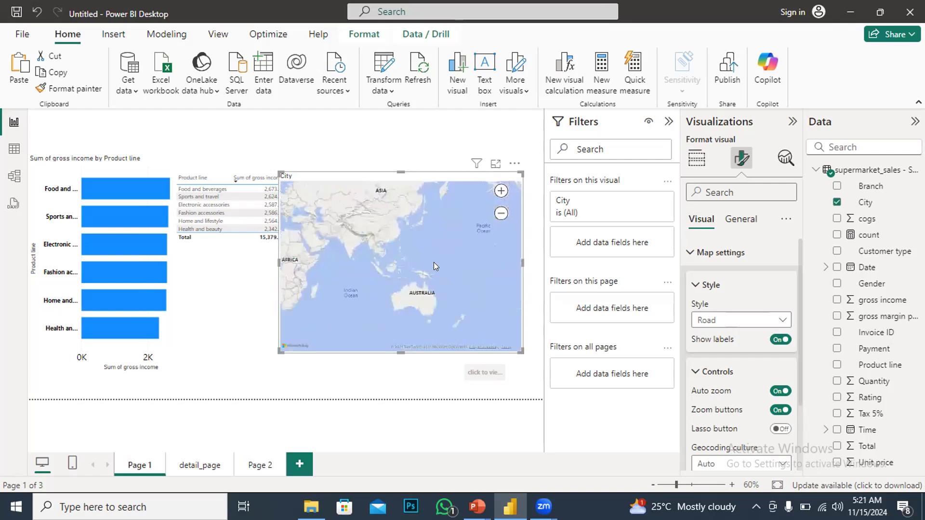
scroll(439, 253, "down", 2)
scroll(357, 267, "down", 2)
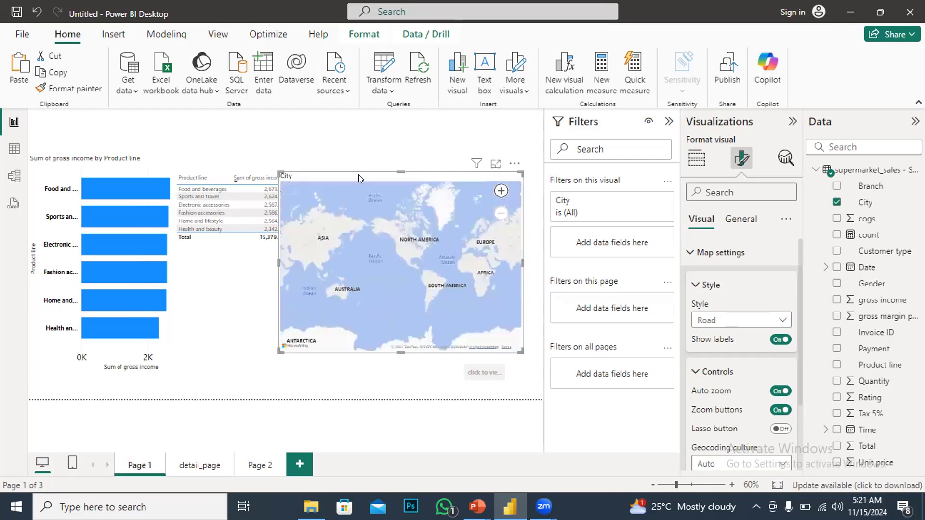
Move the map visual to the upper right of the canvas and zoom the map in and out
left_click_drag(372, 199, 393, 162)
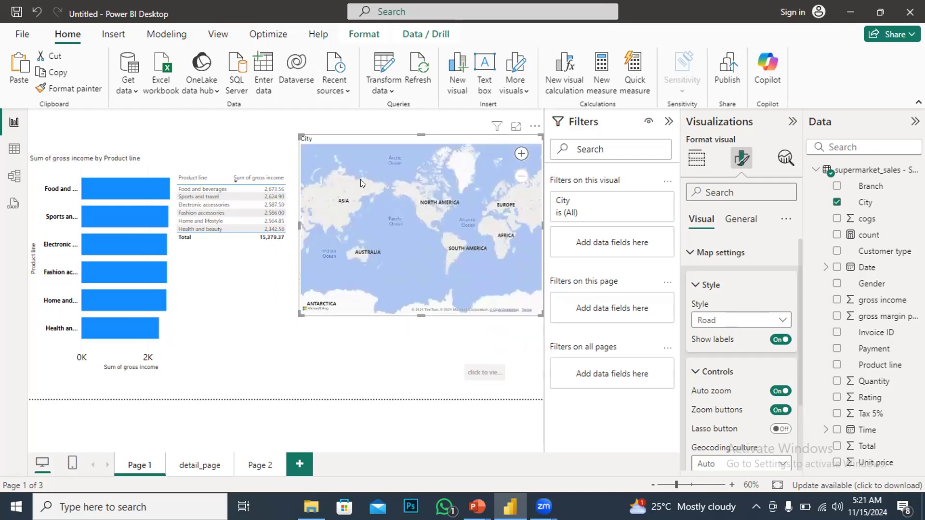
scroll(393, 162, "up", 1)
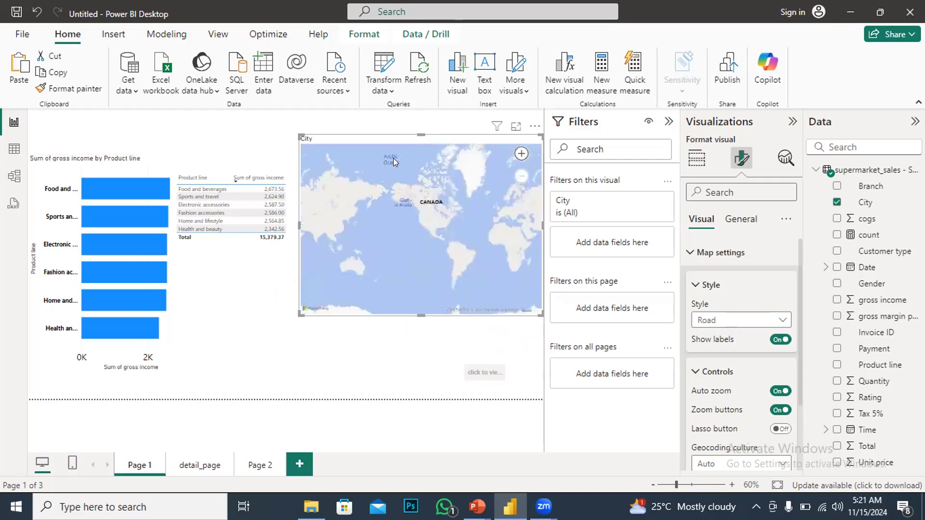
scroll(393, 158, "down", 1)
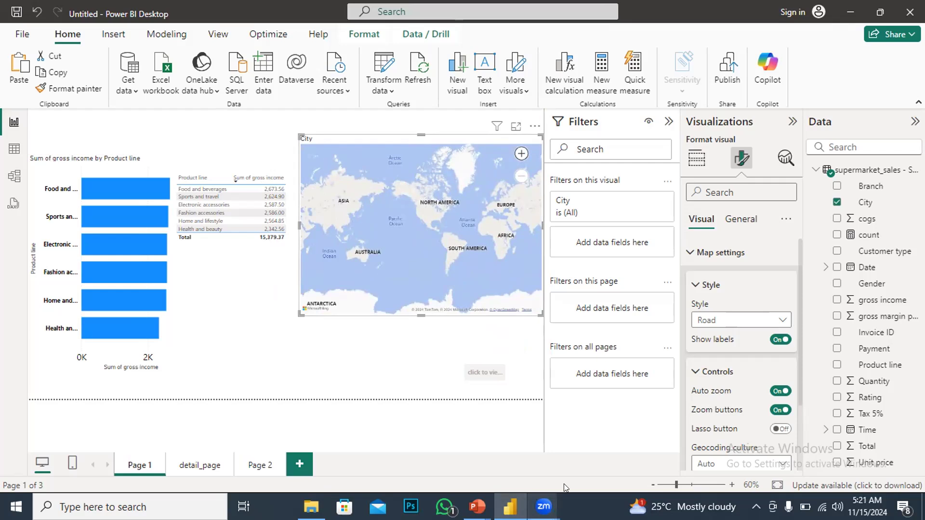
Switch to the SECON ASS Power BI report window
mouse_move(543, 506)
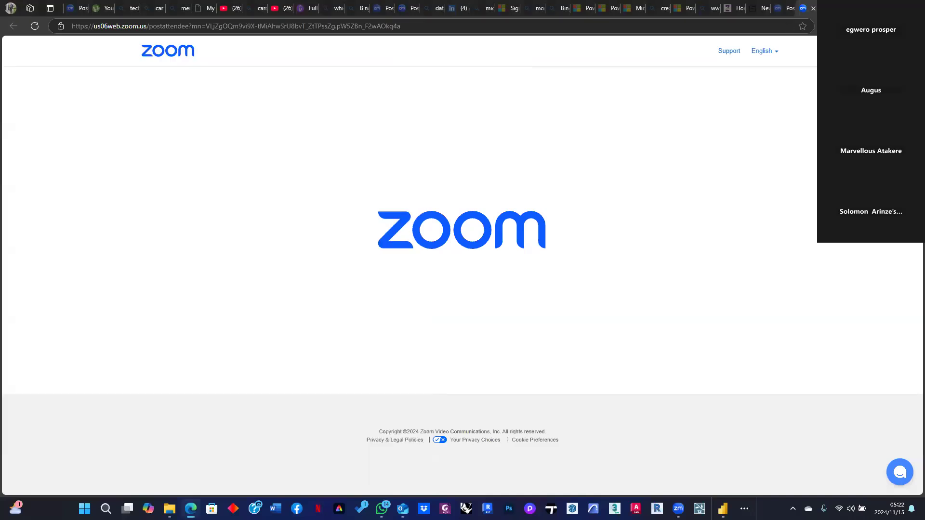
key("alt+Tab")
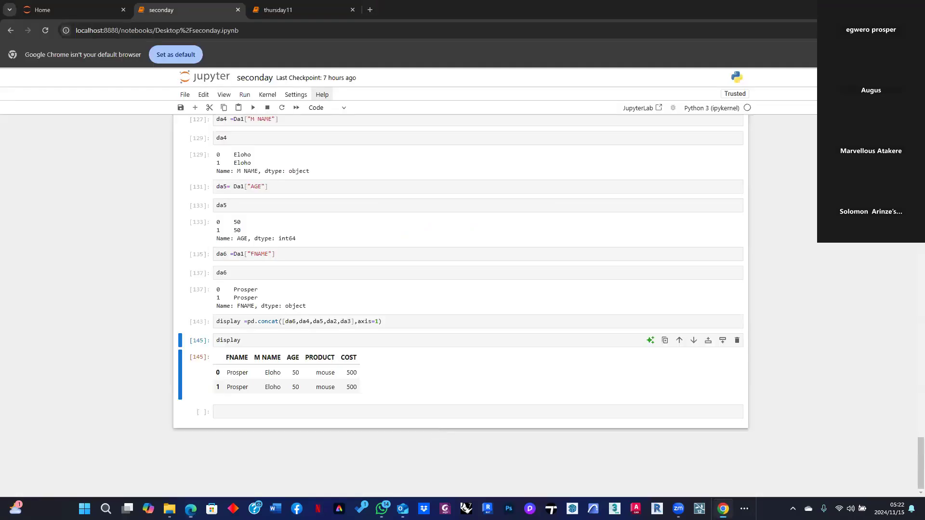
left_click(869, 9)
left_click(165, 25)
left_click(745, 509)
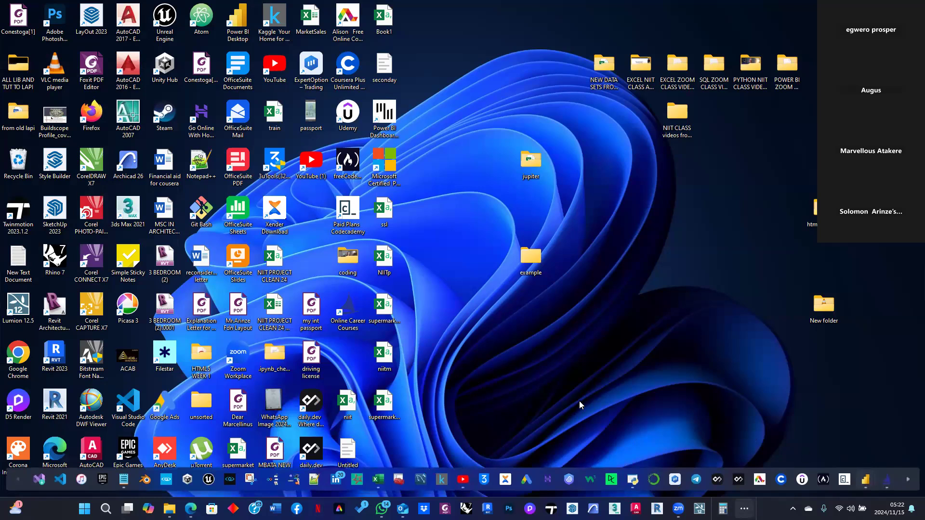
left_click(540, 400)
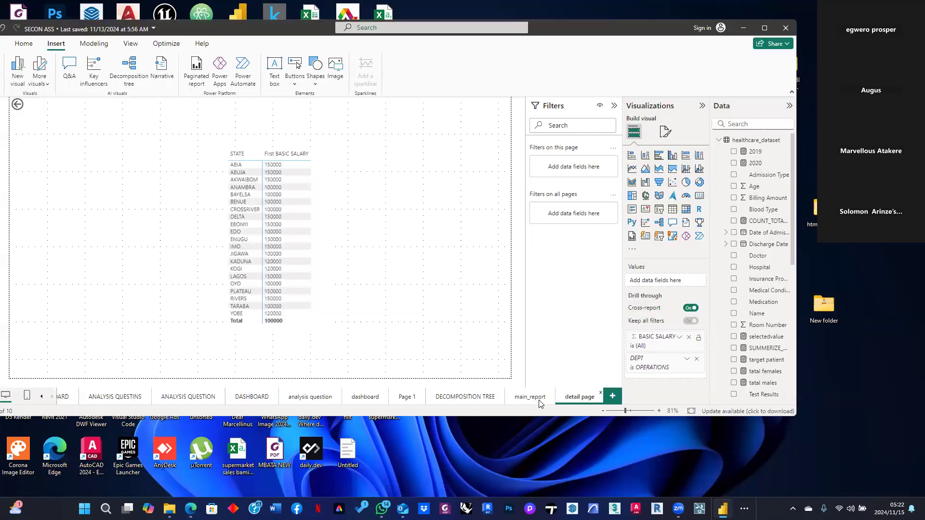
Open the main_report page and move the Count of BASIC SALARY by DEPT chart to the upper left
left_click(529, 397)
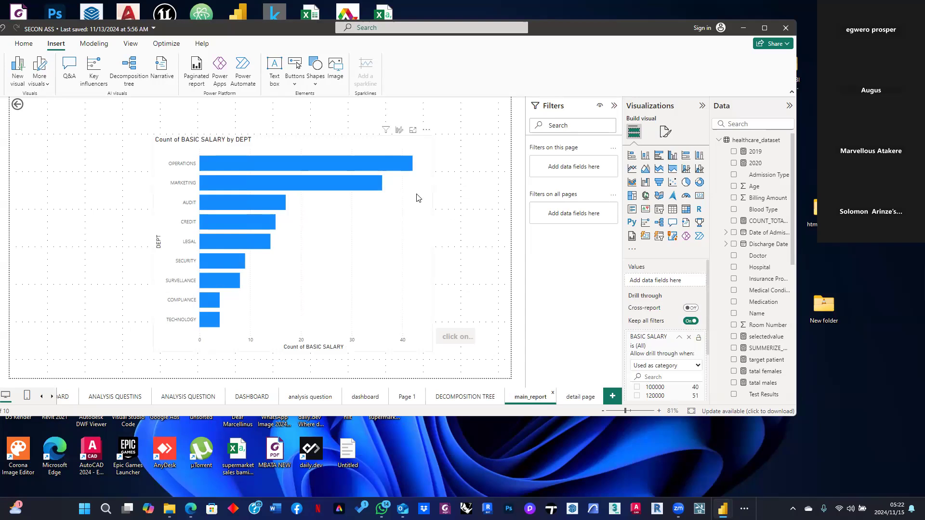
left_click(426, 232)
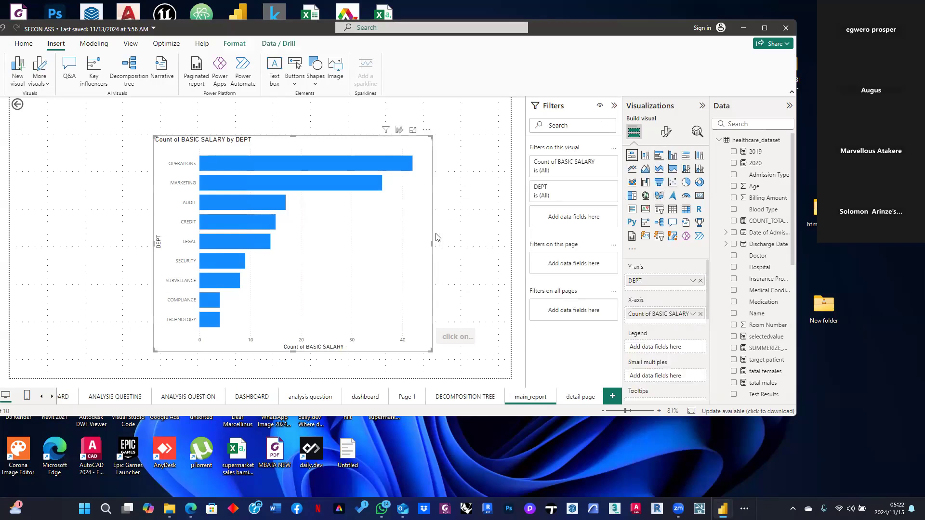
left_click_drag(421, 210, 304, 206)
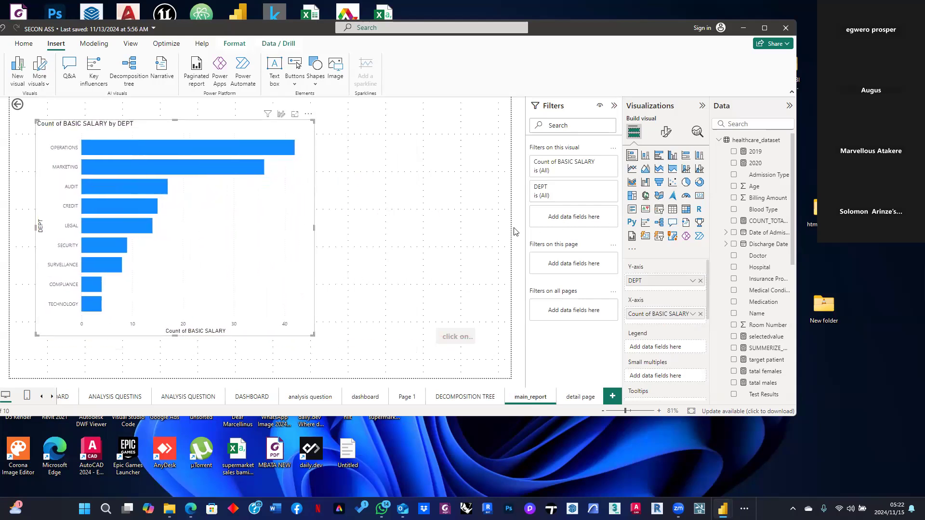
left_click(430, 225)
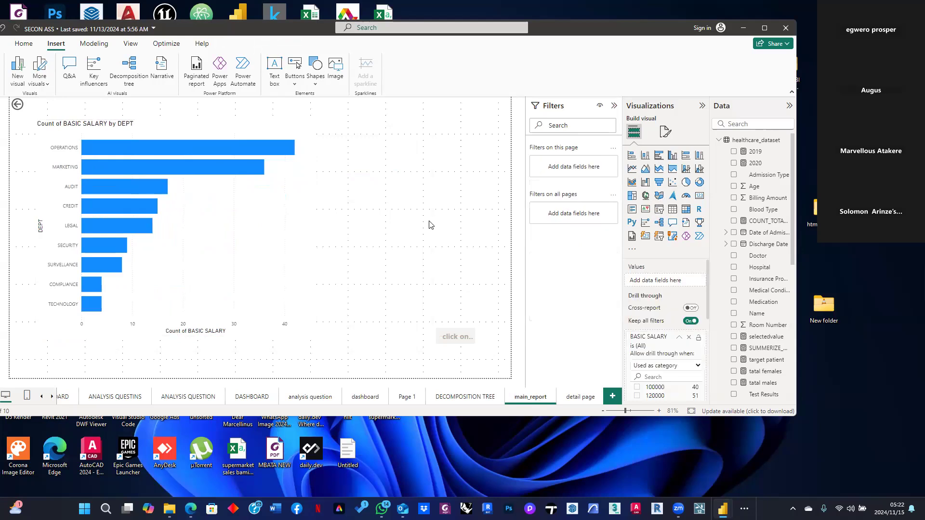
Add a blank map visual to the main_report page beside the bar chart
left_click(659, 196)
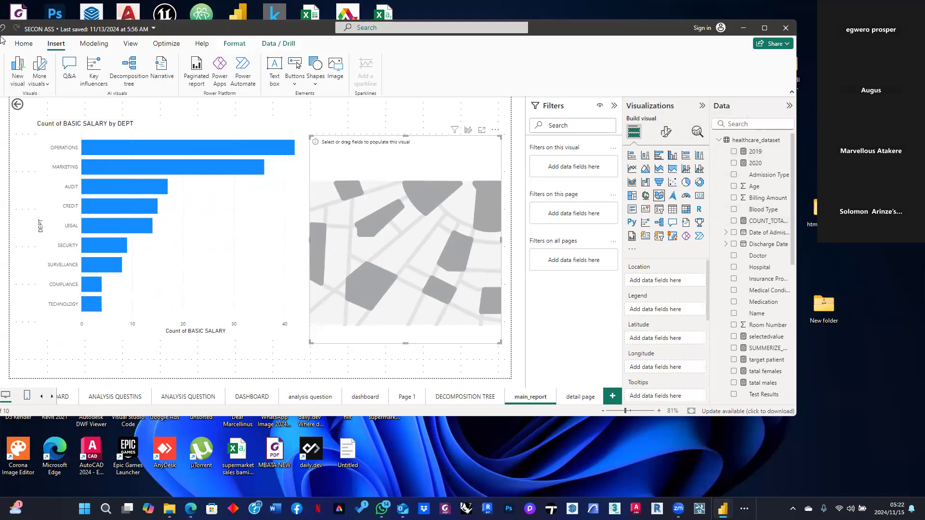
left_click(22, 45)
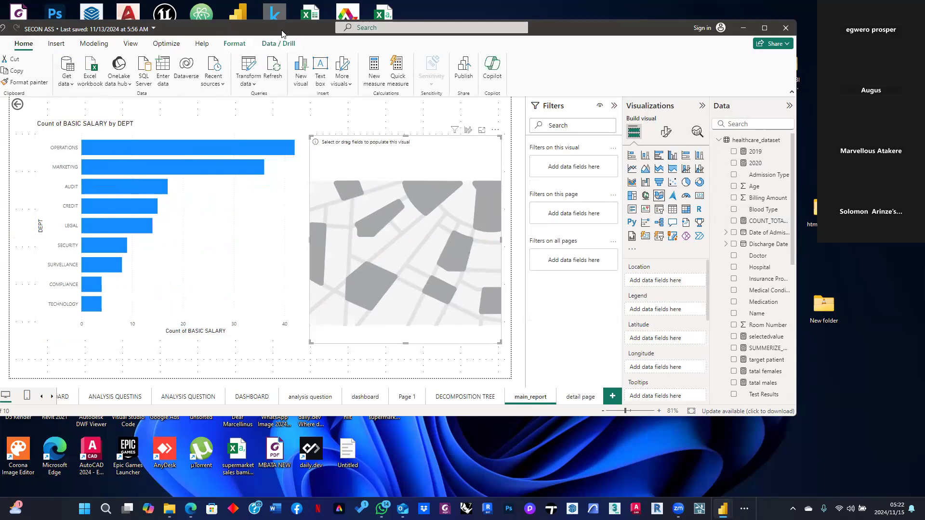
left_click_drag(15, 30, 54, 22)
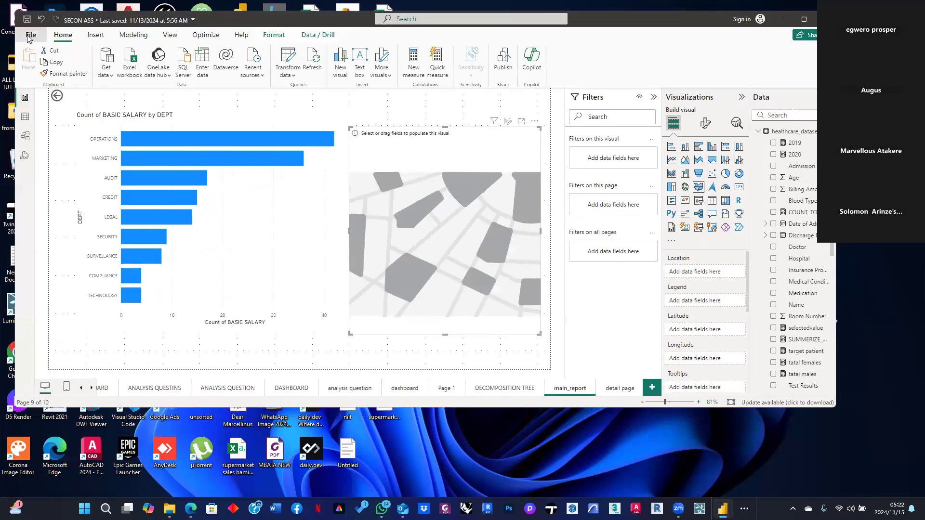
Enable Use Map and Filled Map visuals in the global Security options and confirm
left_click(27, 36)
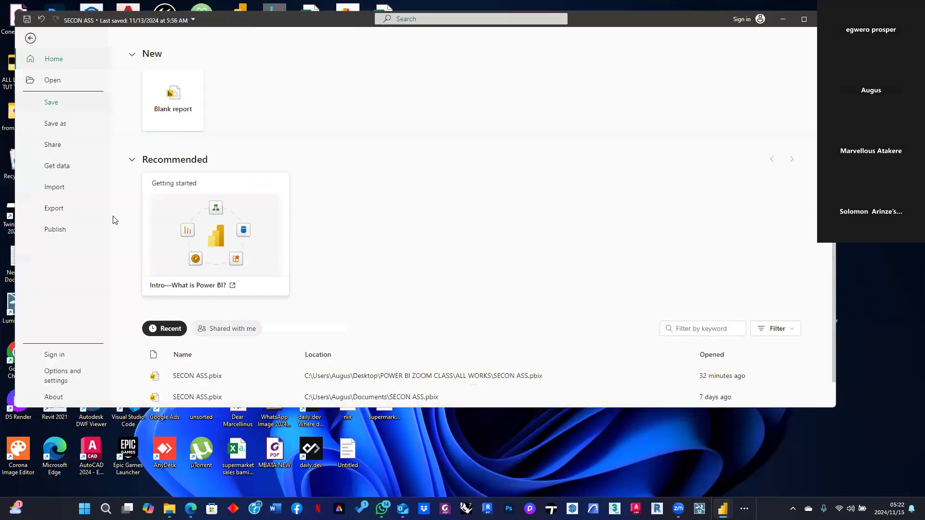
left_click(74, 381)
left_click(165, 93)
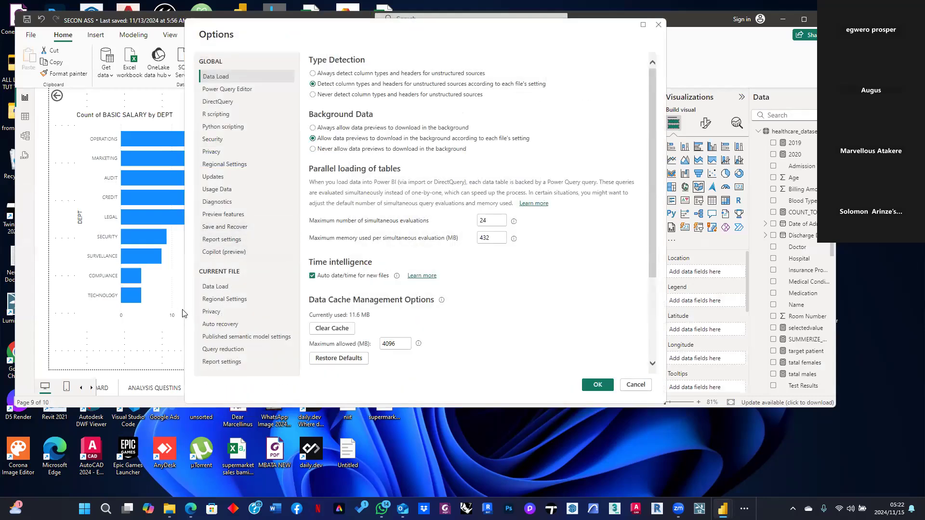
left_click(212, 139)
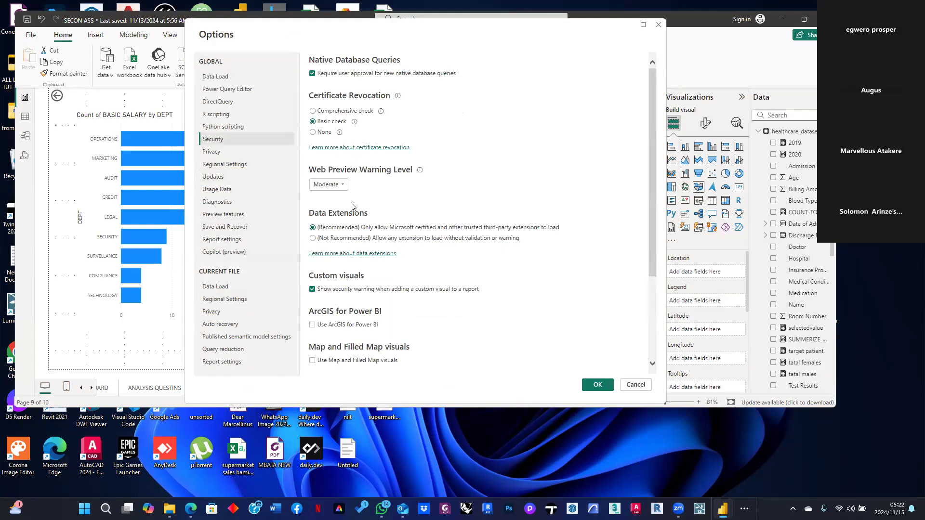
scroll(361, 295, "down", 1)
left_click(321, 312)
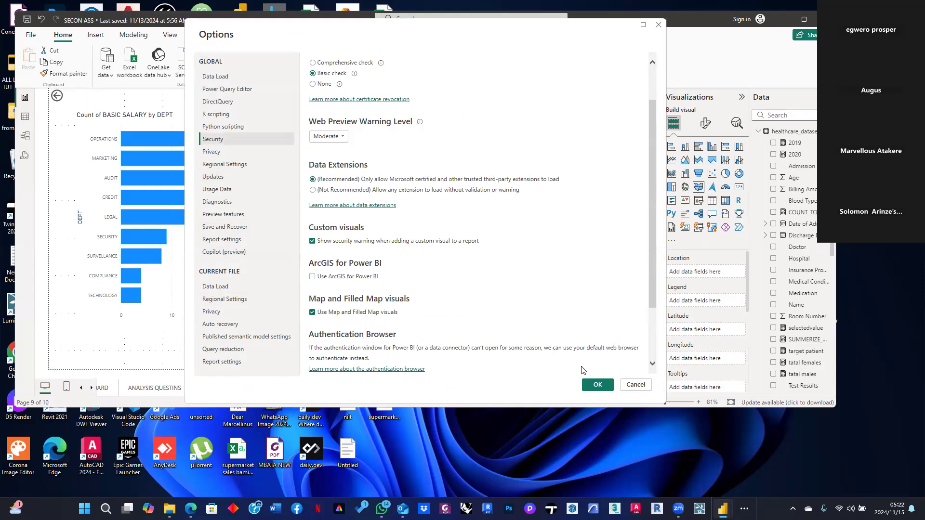
left_click(597, 386)
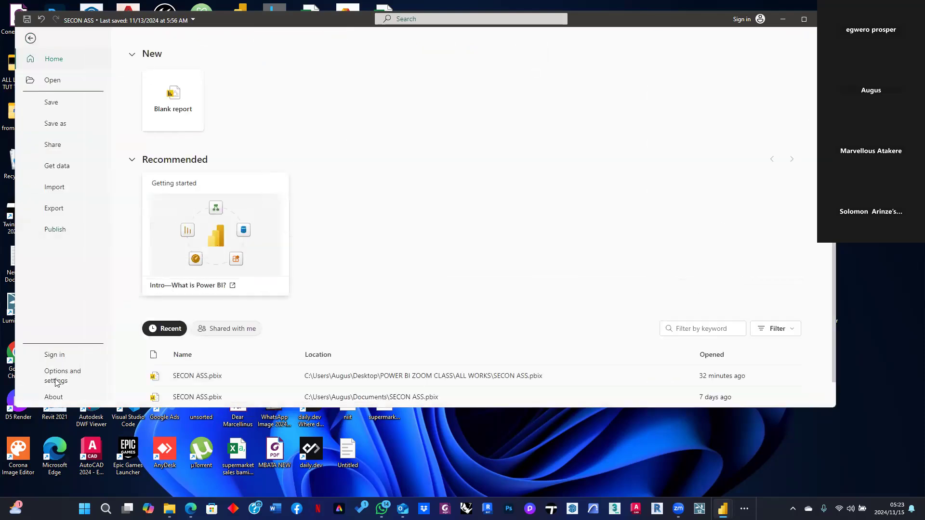
Enable Use ArcGIS for Power BI and Use my default web browser in the global Security options and confirm
left_click(51, 380)
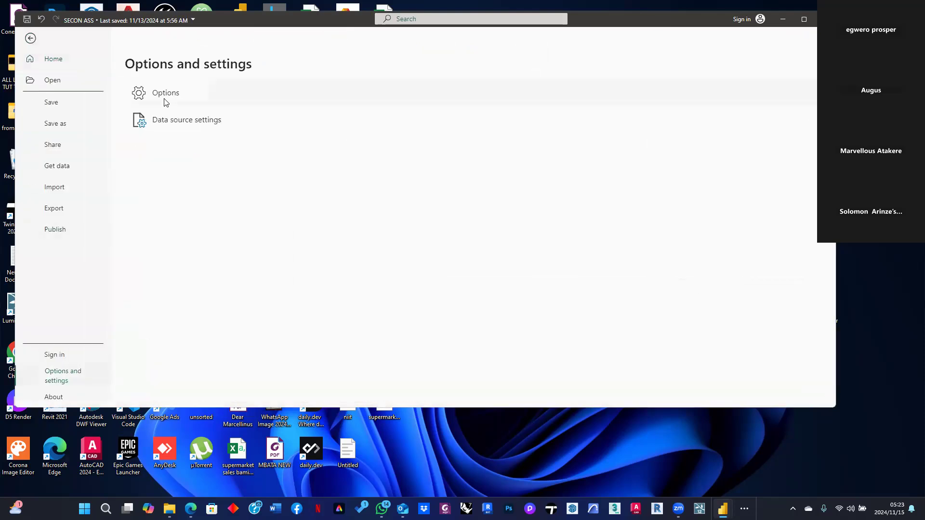
key("Escape")
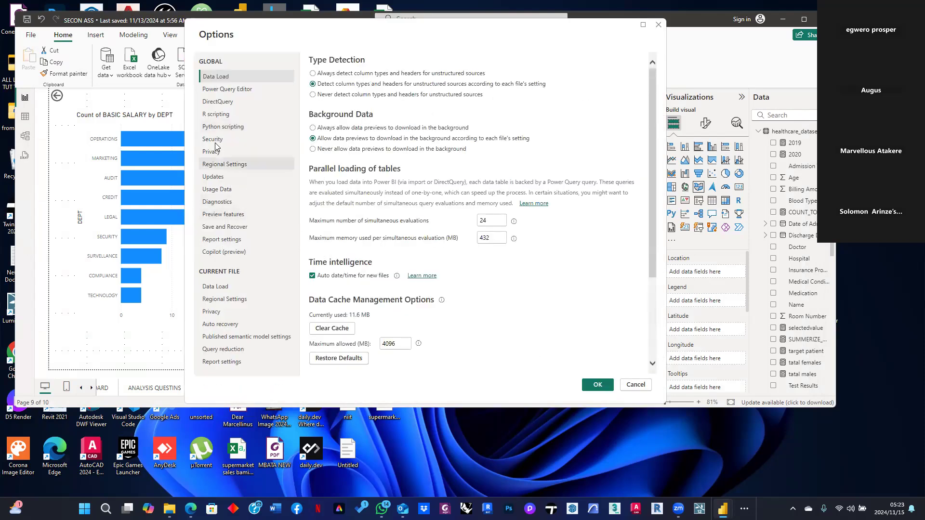
left_click(213, 140)
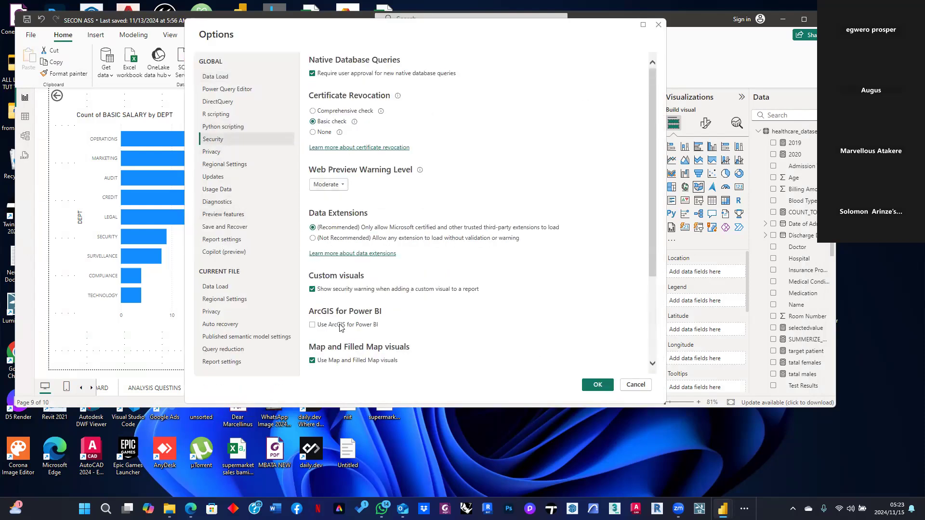
scroll(344, 326, "down", 2)
left_click(312, 229)
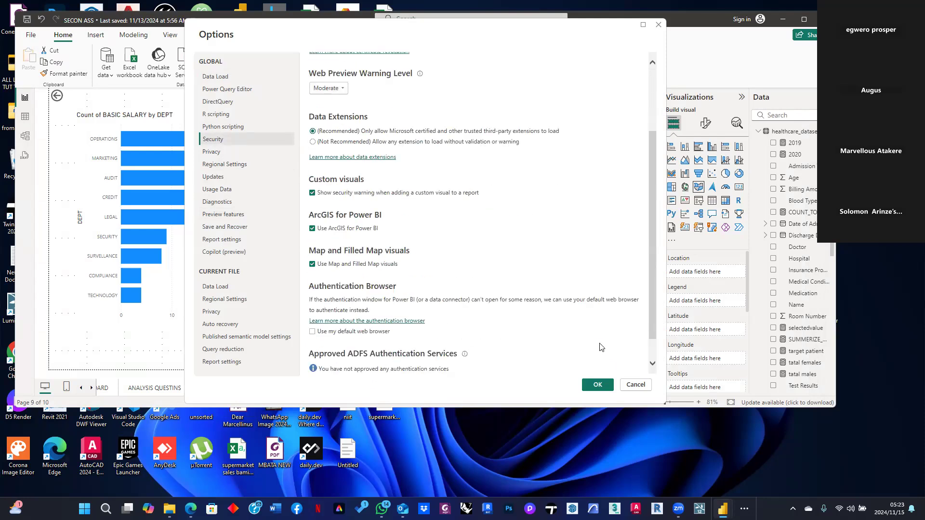
left_click(346, 334)
scroll(451, 336, "down", 1)
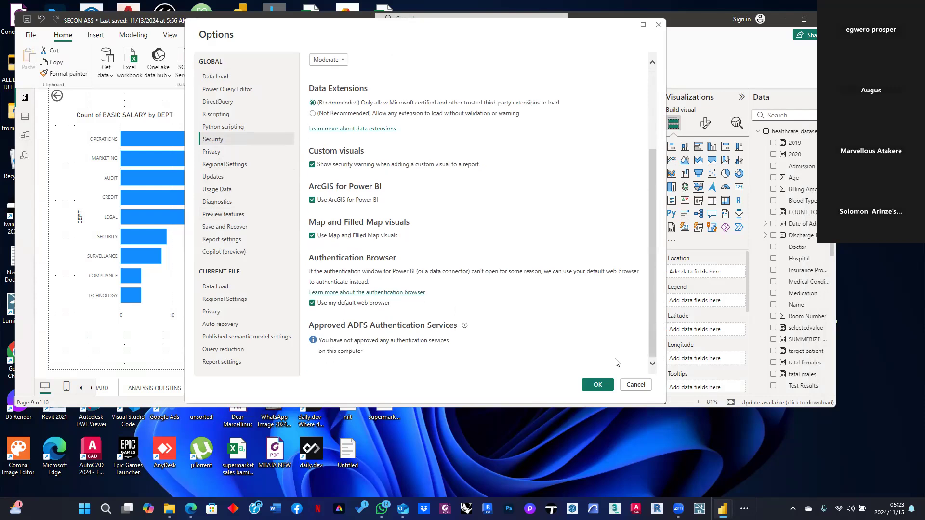
left_click(597, 385)
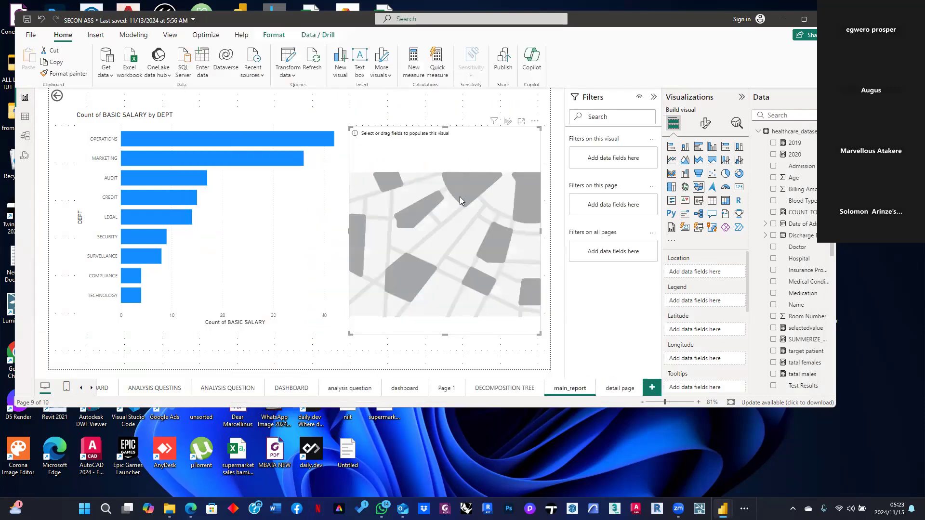
Move and then remove the blank map visual beside the bar chart
left_click_drag(455, 204, 422, 213)
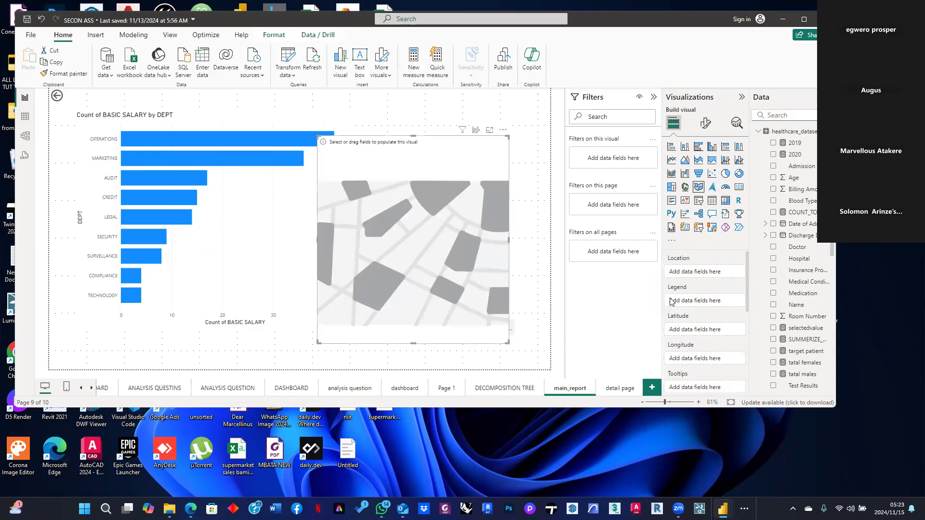
left_click(502, 130)
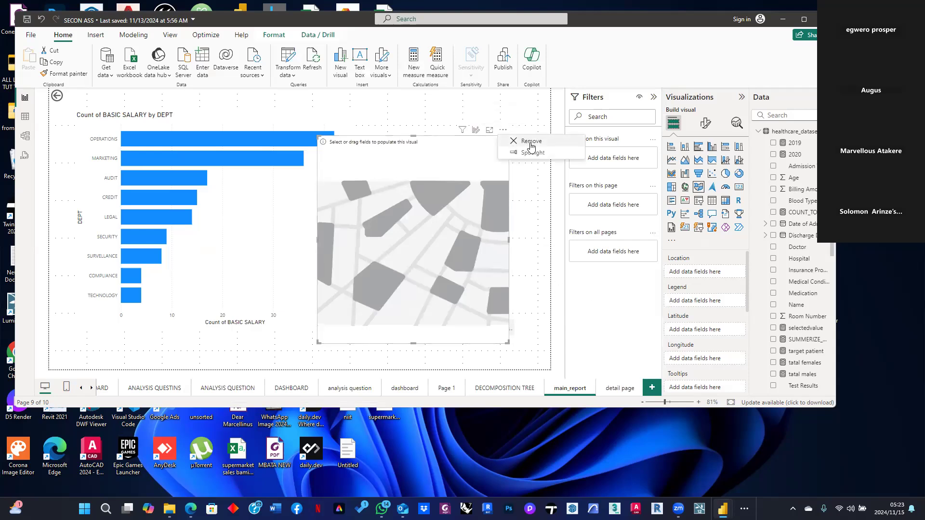
left_click(527, 144)
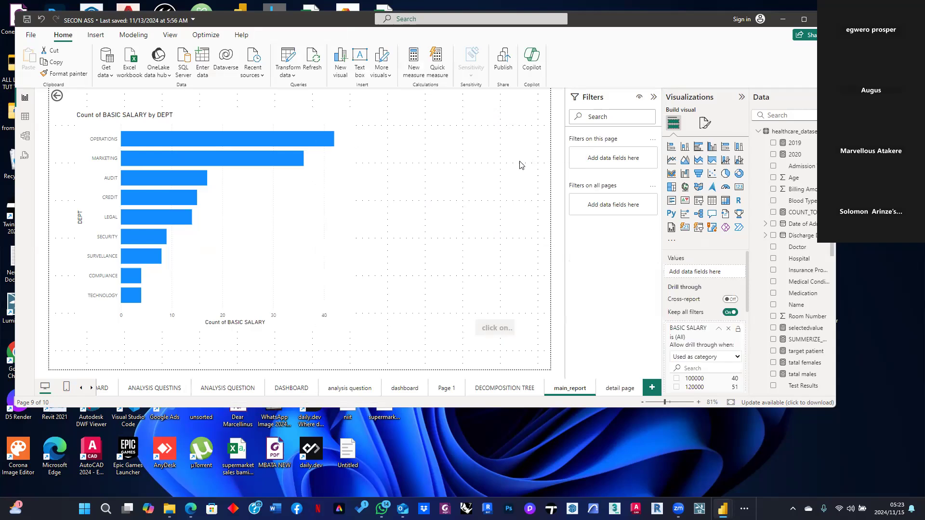
Add a new map visual beside the bar chart and plot the STATE field from the NIIT PROJECT table
left_click(699, 187)
left_click_drag(493, 209, 466, 213)
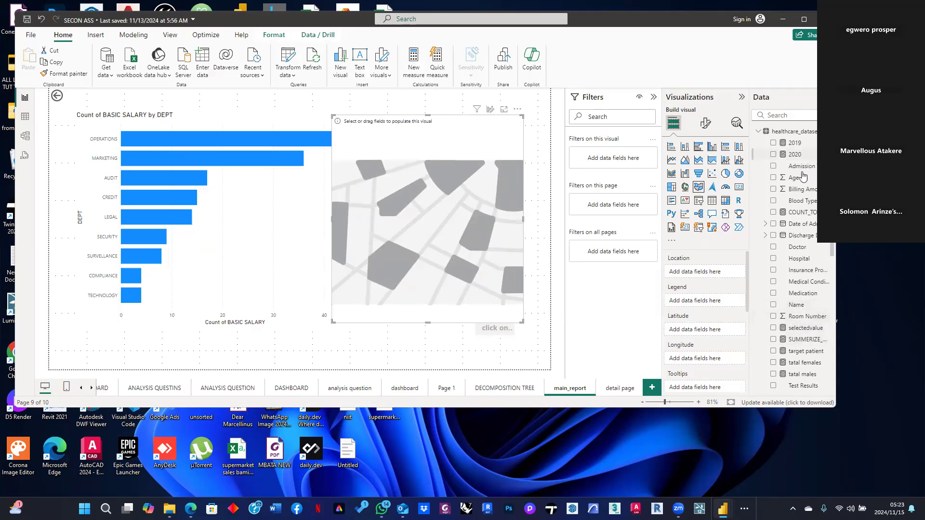
scroll(798, 205, "down", 1)
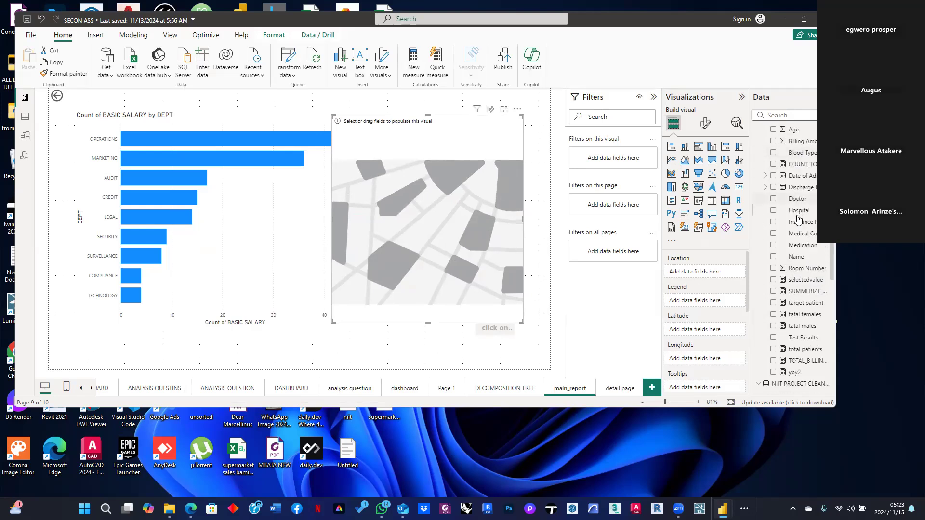
scroll(798, 219, "up", 1)
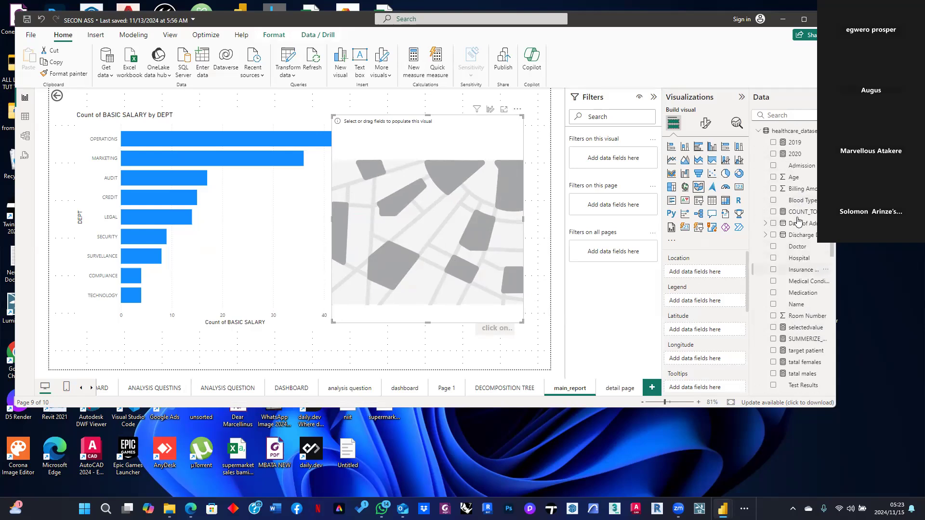
left_click(757, 132)
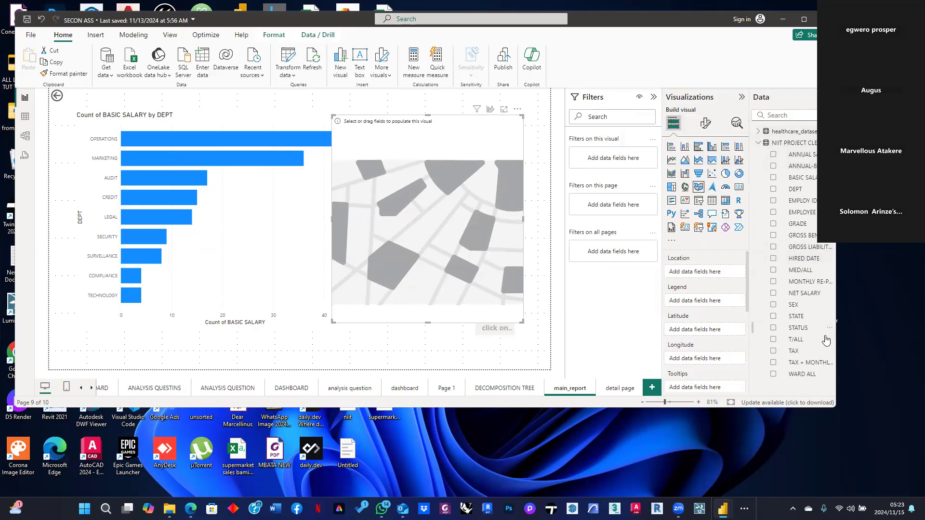
left_click(773, 316)
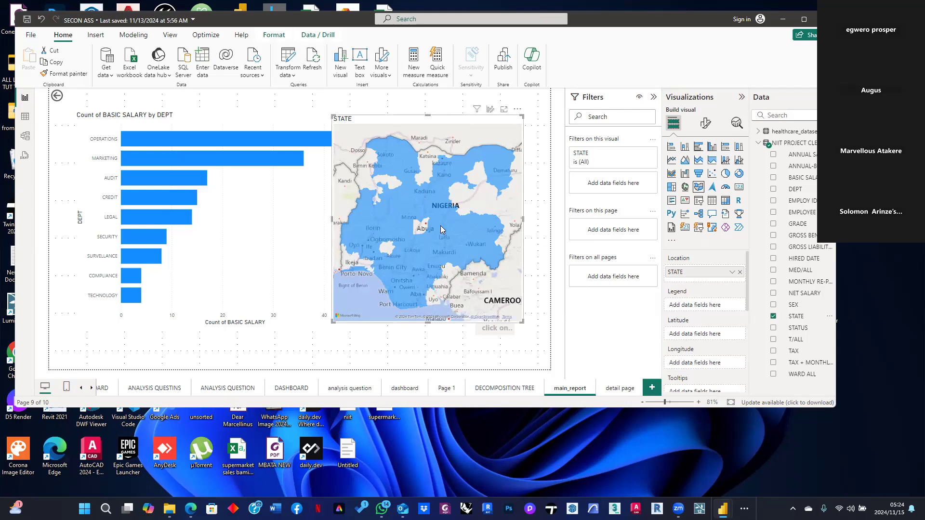
Zoom and pan the map to explore the states around Abuja
scroll(457, 210, "up", 2)
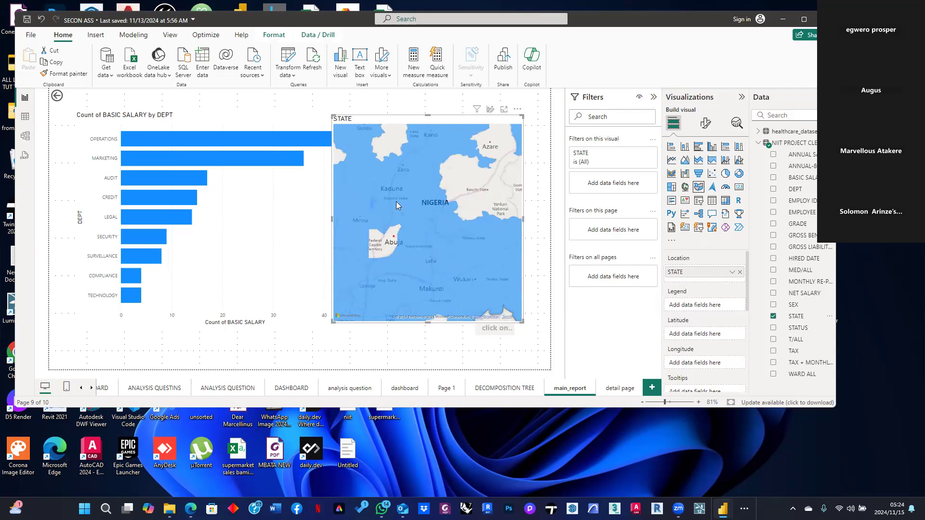
mouse_move(383, 261)
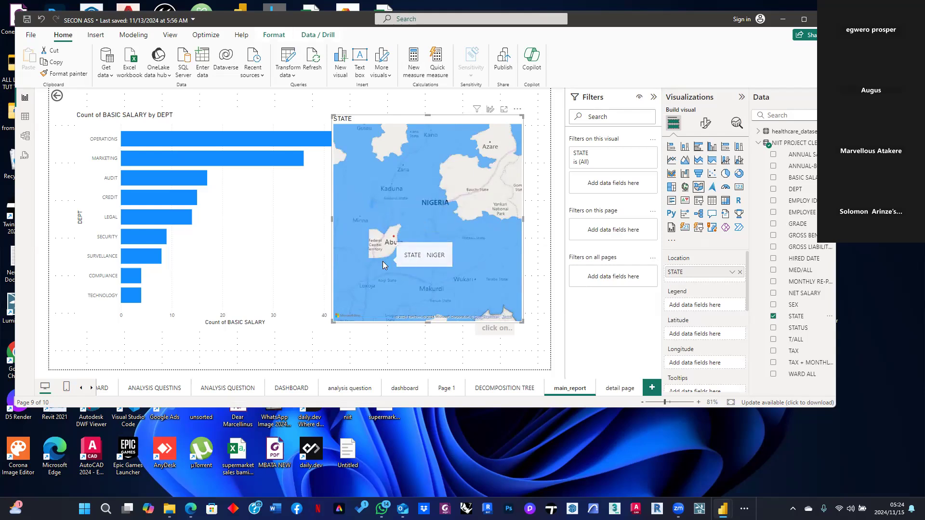
mouse_move(387, 277)
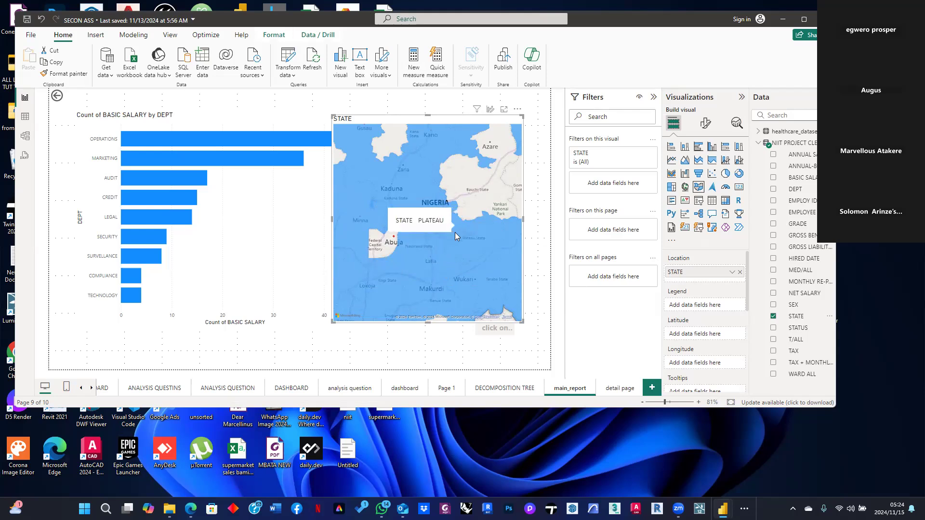
scroll(428, 266, "up", 1)
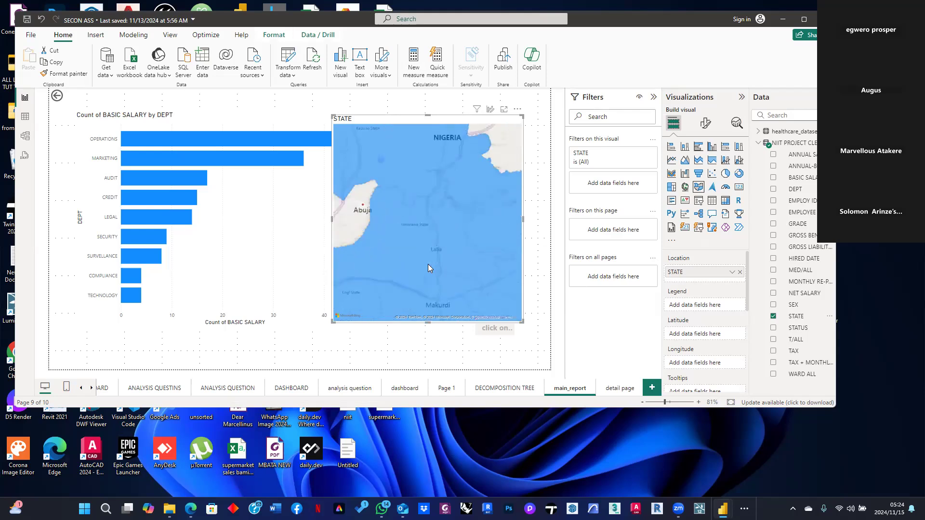
left_click_drag(430, 248, 501, 243)
left_click_drag(431, 267, 409, 272)
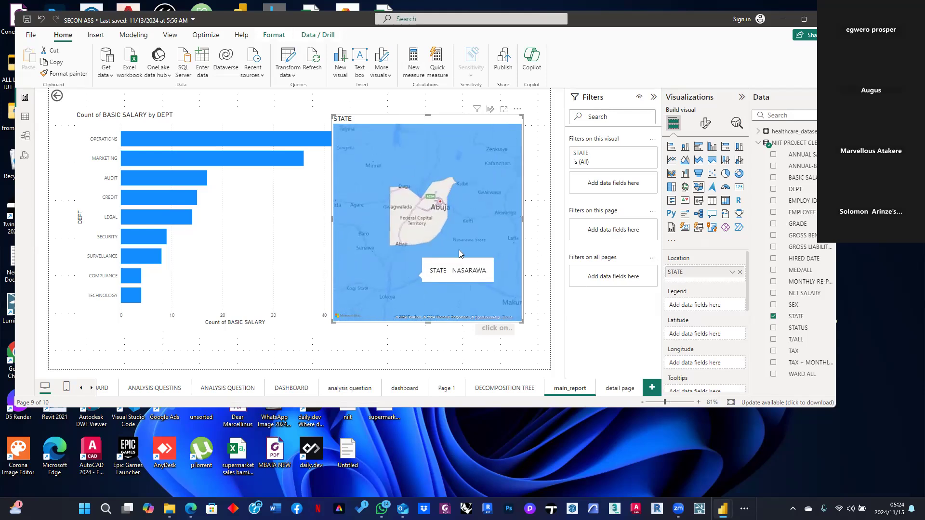
left_click_drag(458, 241, 359, 287)
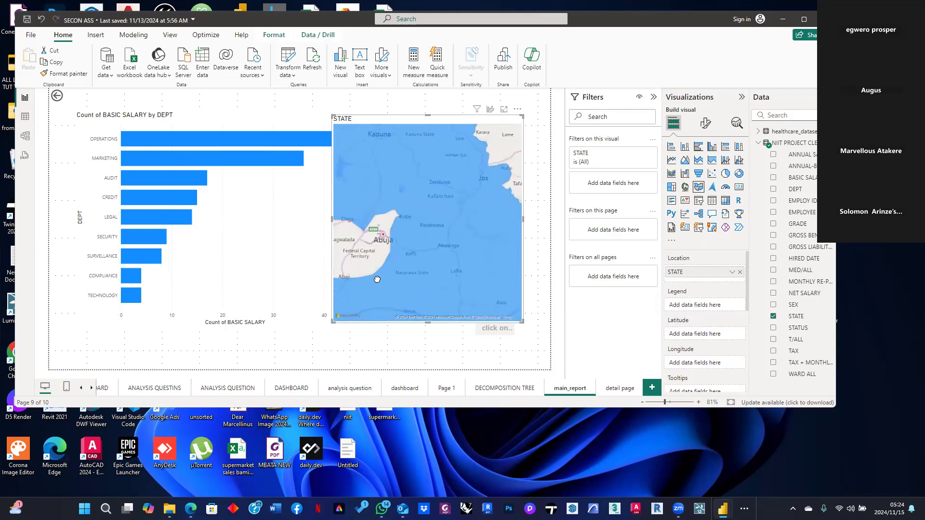
left_click_drag(450, 224, 480, 213)
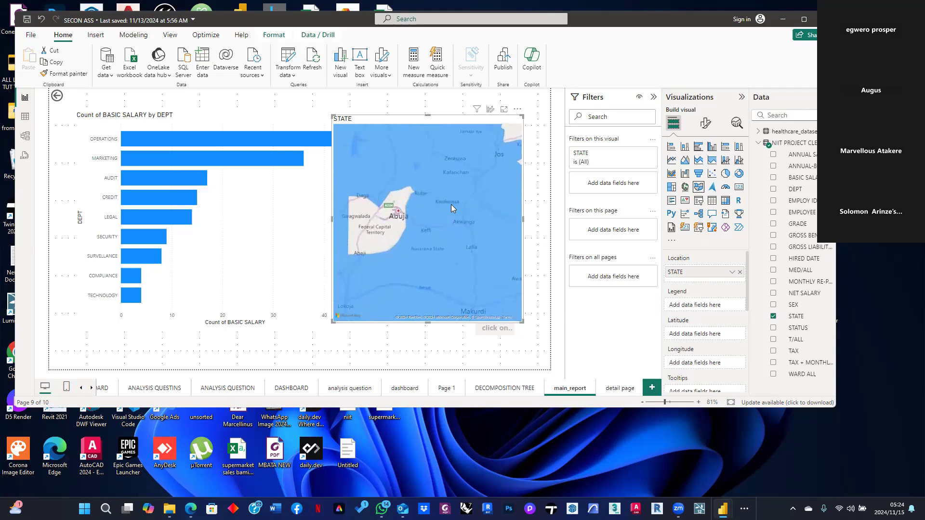
mouse_move(453, 200)
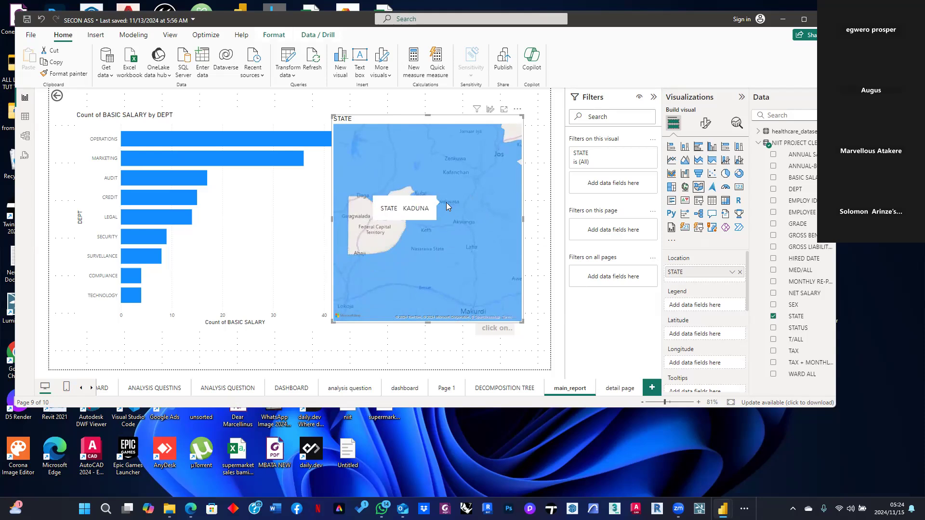
Select individual states on the map to cross-filter the department bar chart
left_click(446, 203)
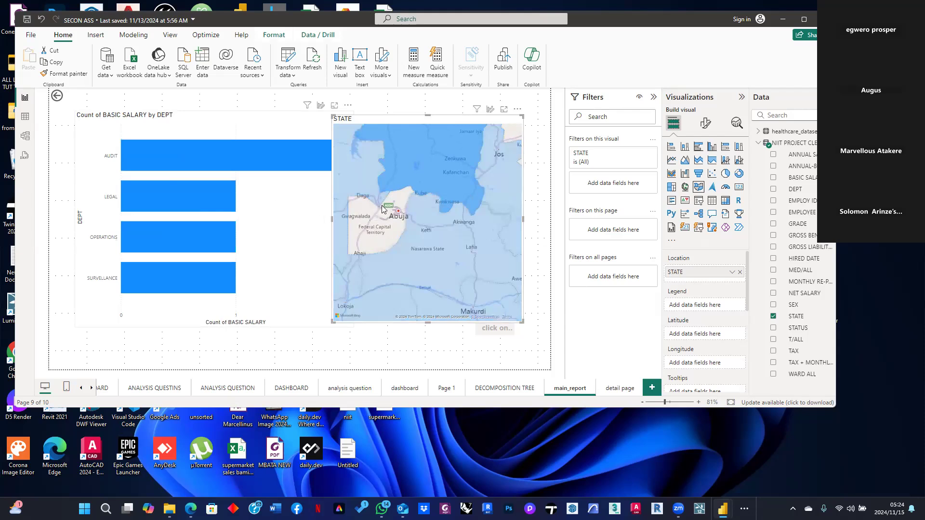
left_click_drag(432, 197, 463, 211)
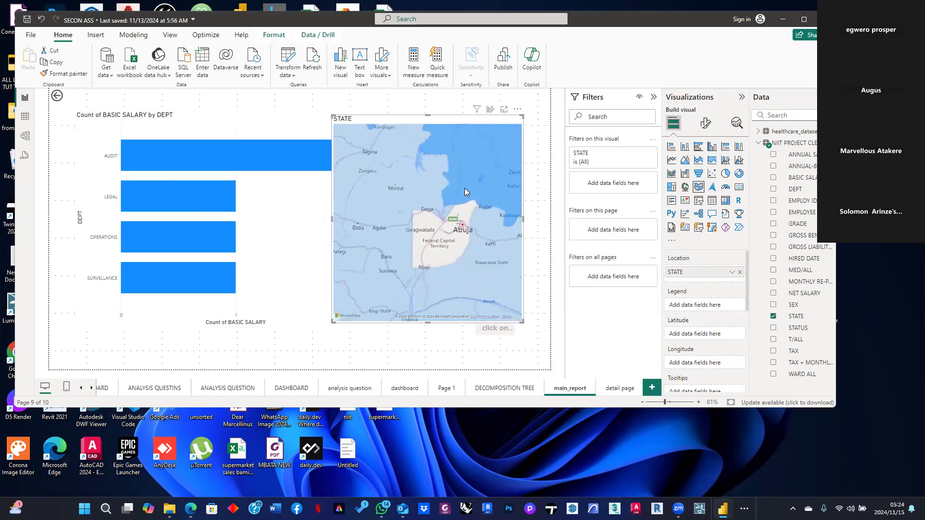
left_click_drag(441, 119, 474, 133)
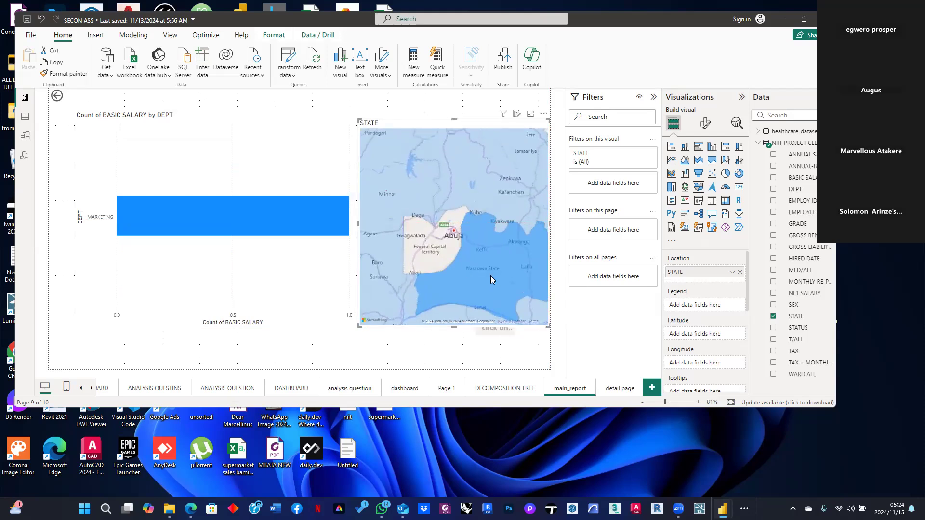
left_click(514, 239)
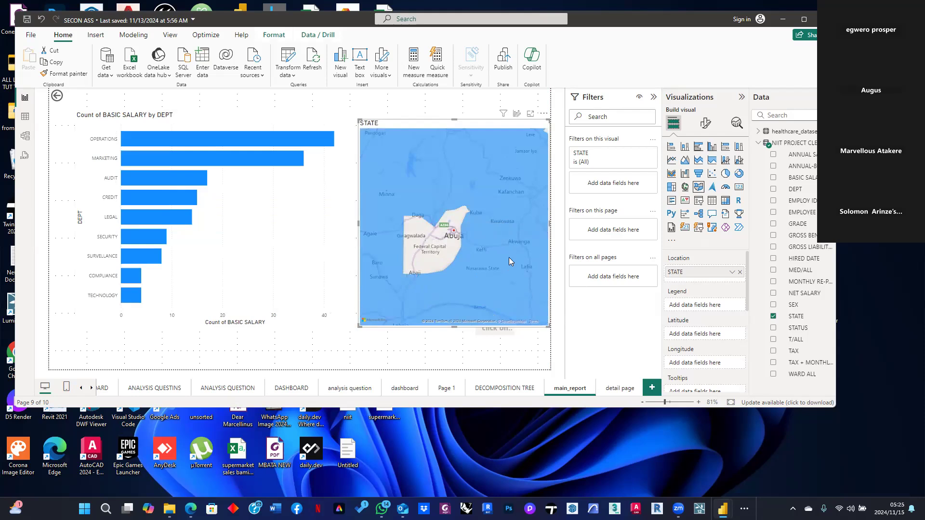
left_click(482, 253)
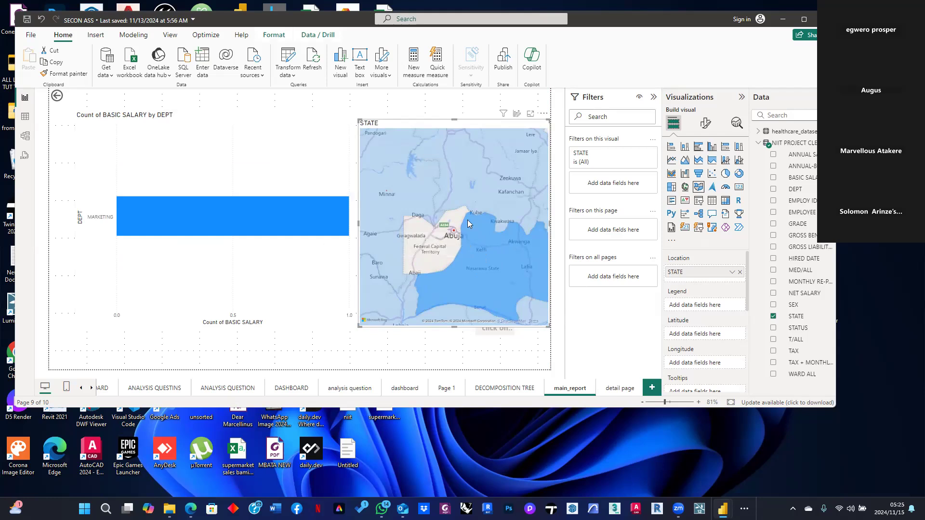
left_click(385, 196)
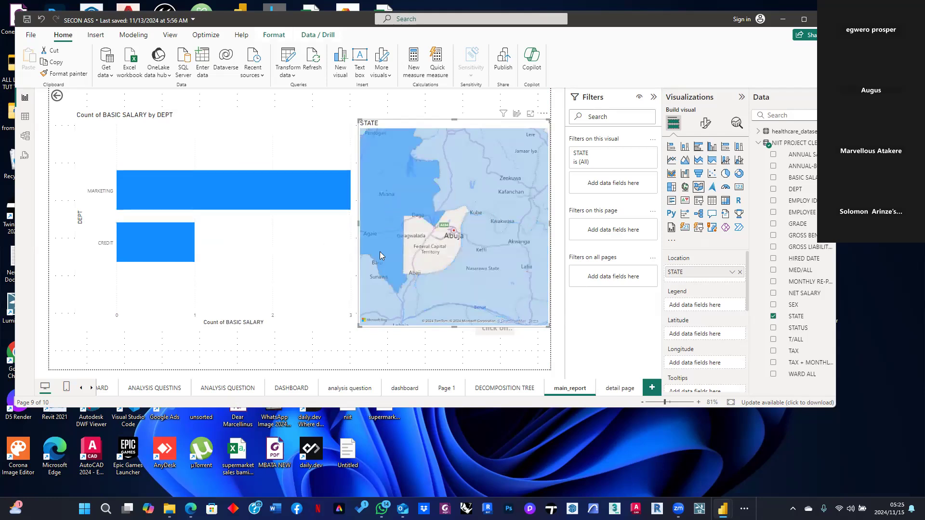
left_click(440, 314)
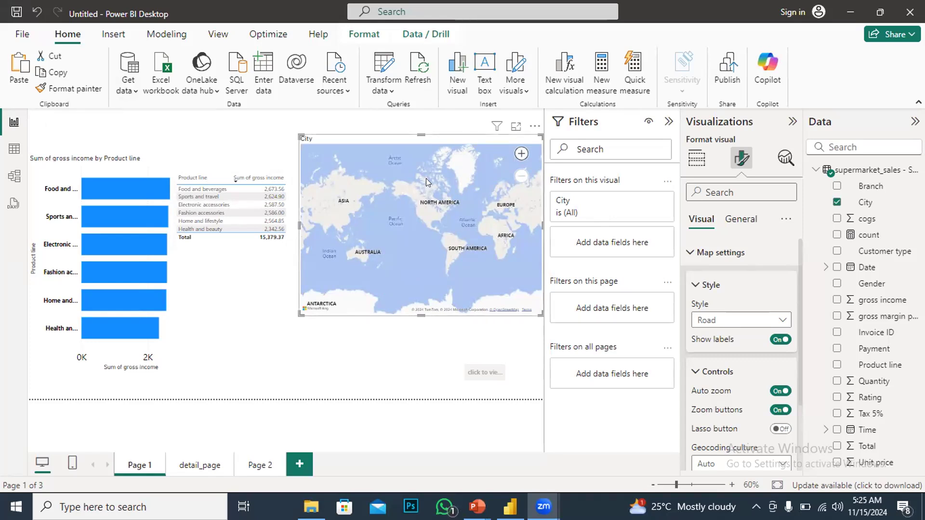
mouse_move(389, 136)
left_mouse_down()
mouse_move(385, 155)
mouse_move(394, 150)
mouse_move(375, 136)
mouse_move(385, 135)
left_mouse_up()
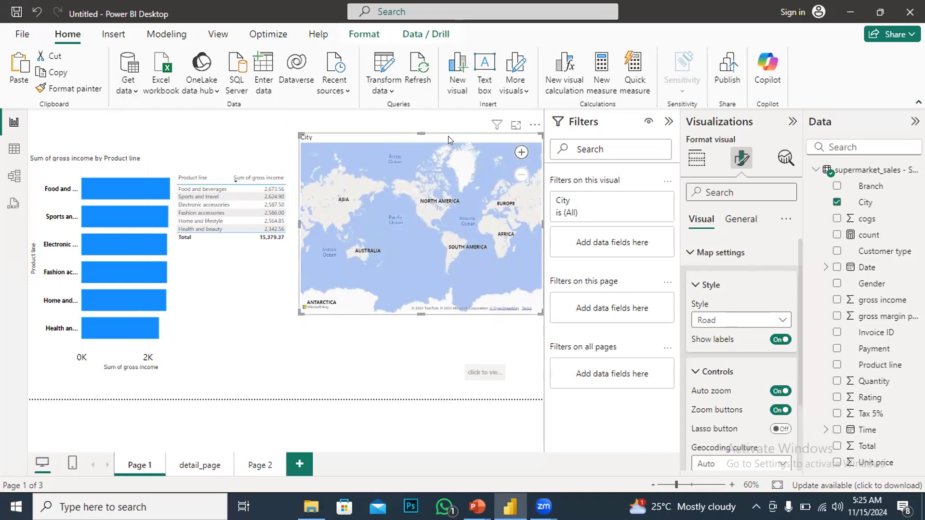
mouse_move(448, 136)
left_mouse_down()
mouse_move(437, 137)
mouse_move(449, 135)
left_mouse_up()
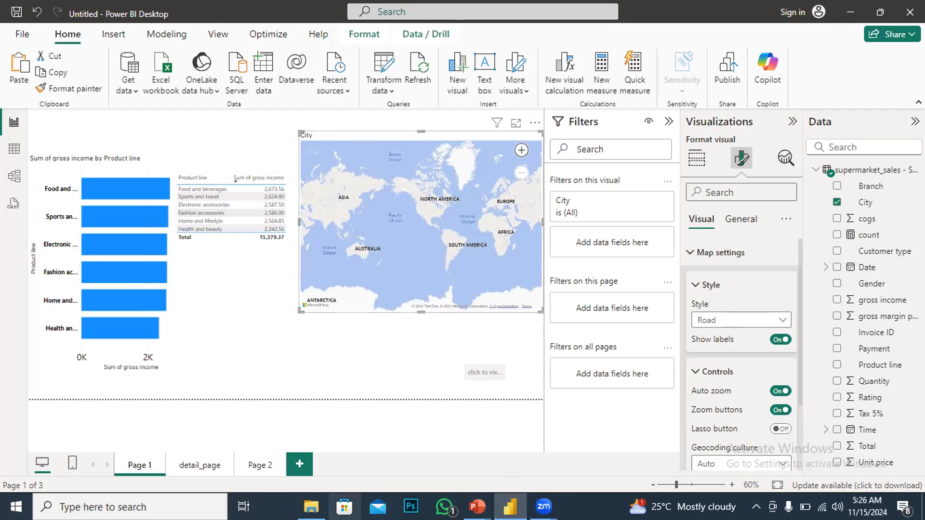
Open the POWERBI GUAGE VISUAL presentation in PowerPoint and go to its second slide
left_click(311, 507)
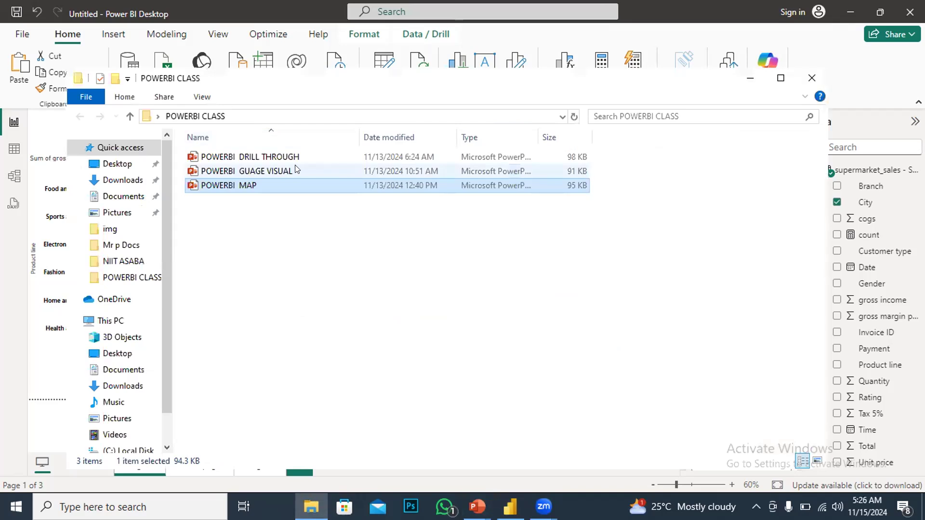
double_click(265, 171)
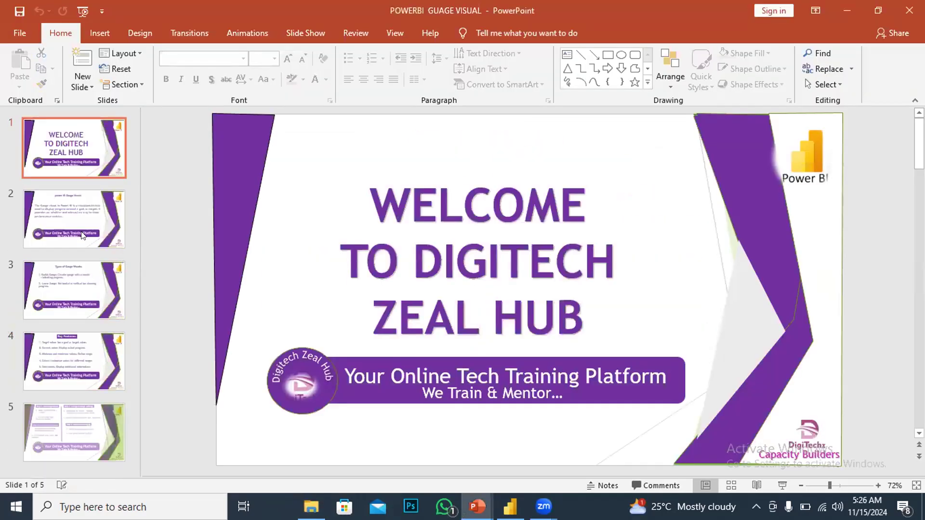
left_click(77, 228)
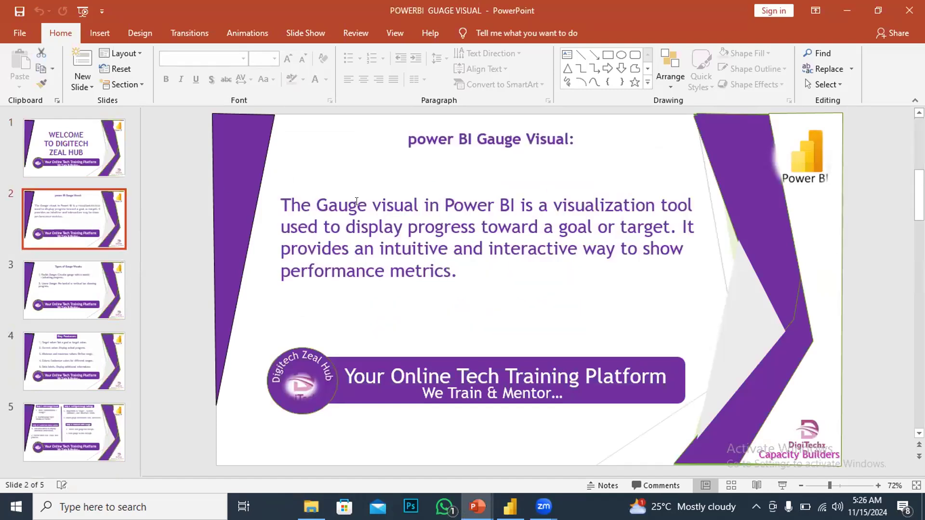
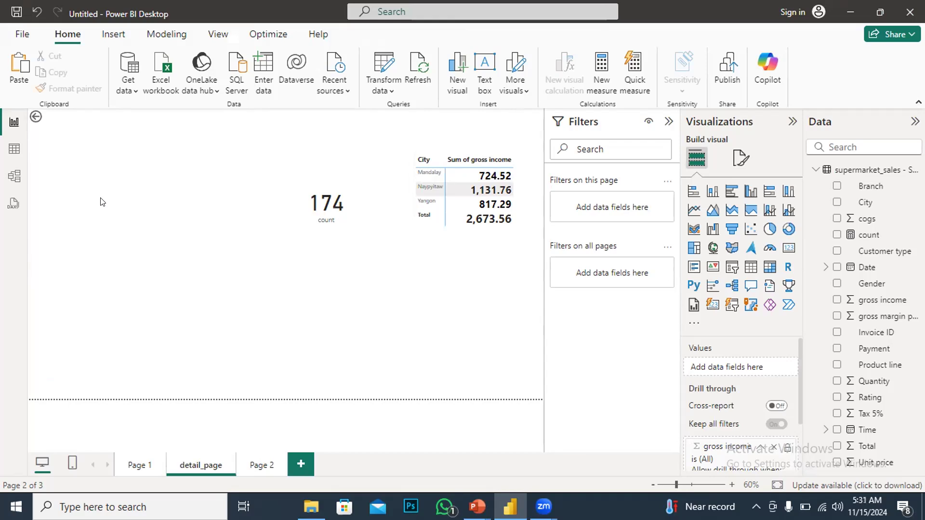
Insert a gauge visual and move it to the upper-left area of the report page
left_click(761, 250)
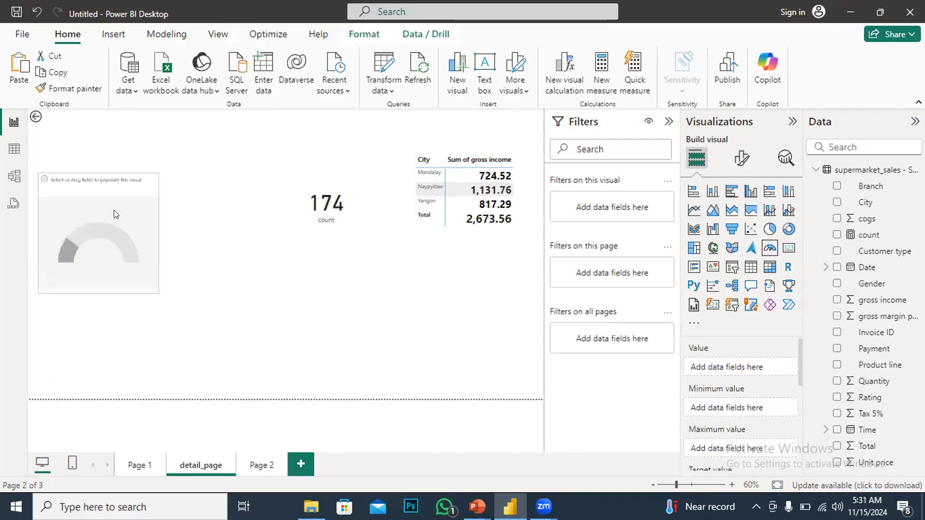
left_click_drag(116, 215, 120, 199)
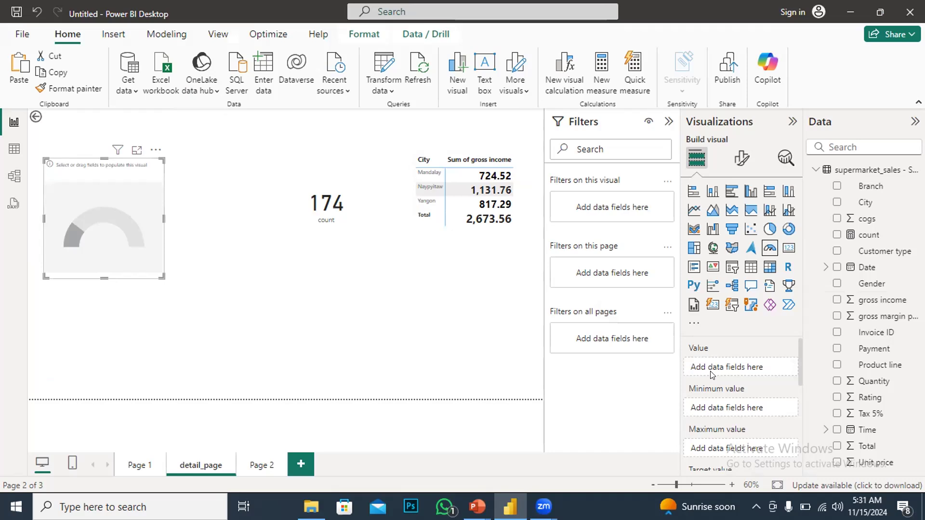
Add the gross income field to the gauge's Value well
scroll(717, 364, "down", 2)
scroll(717, 372, "up", 2)
scroll(717, 372, "down", 2)
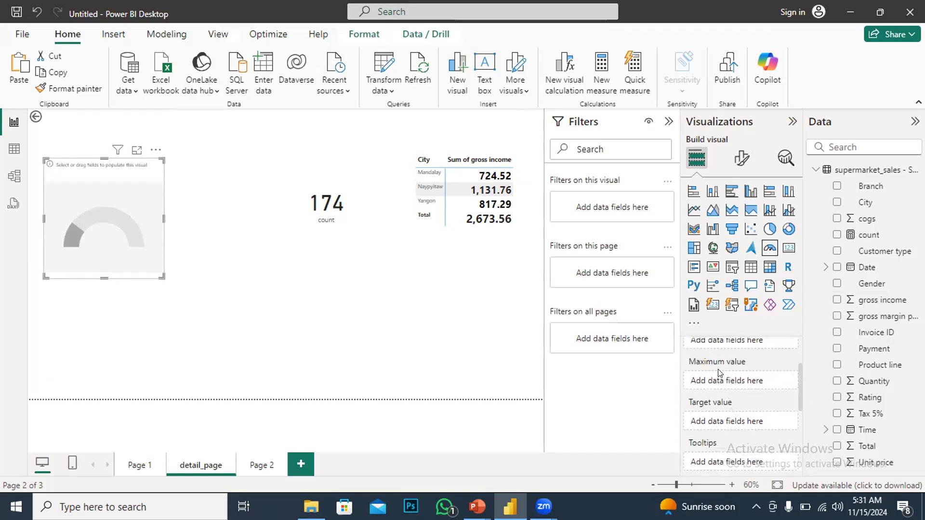
scroll(718, 373, "up", 2)
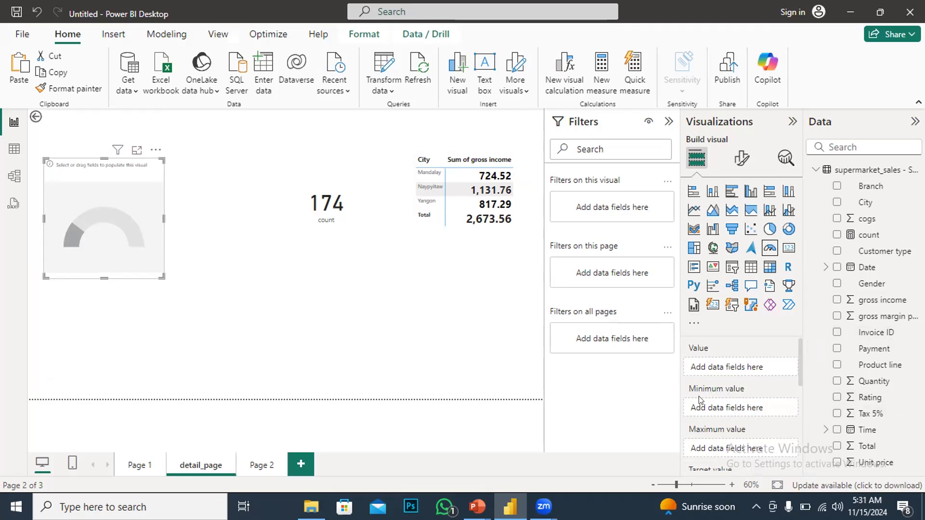
scroll(706, 418, "down", 1)
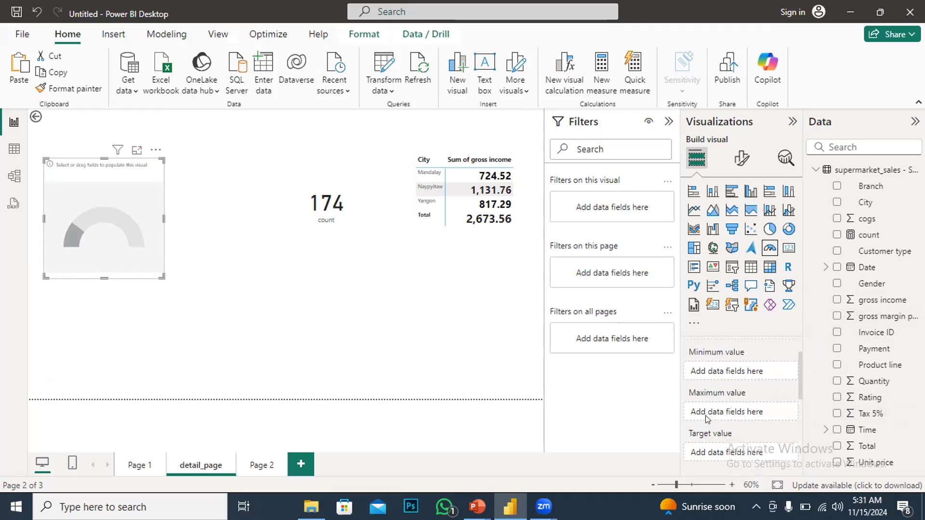
scroll(706, 419, "down", 1)
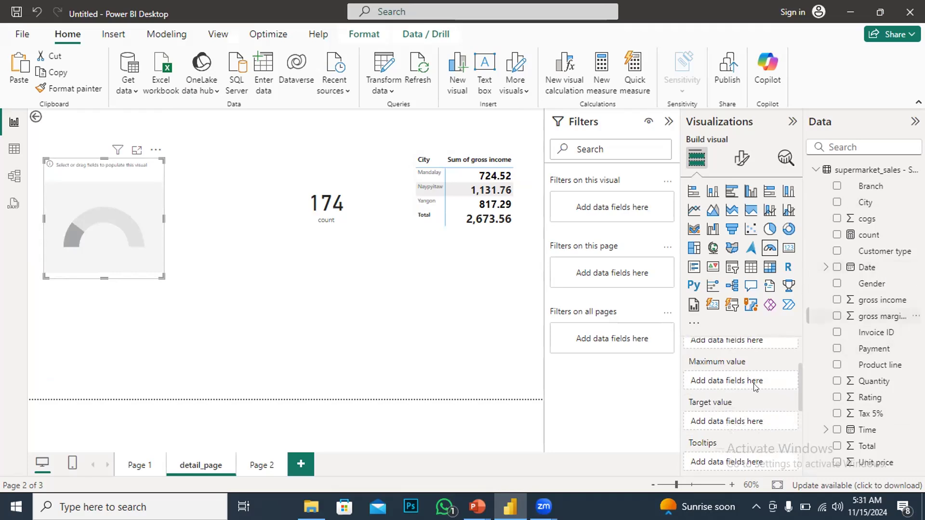
scroll(754, 387, "up", 2)
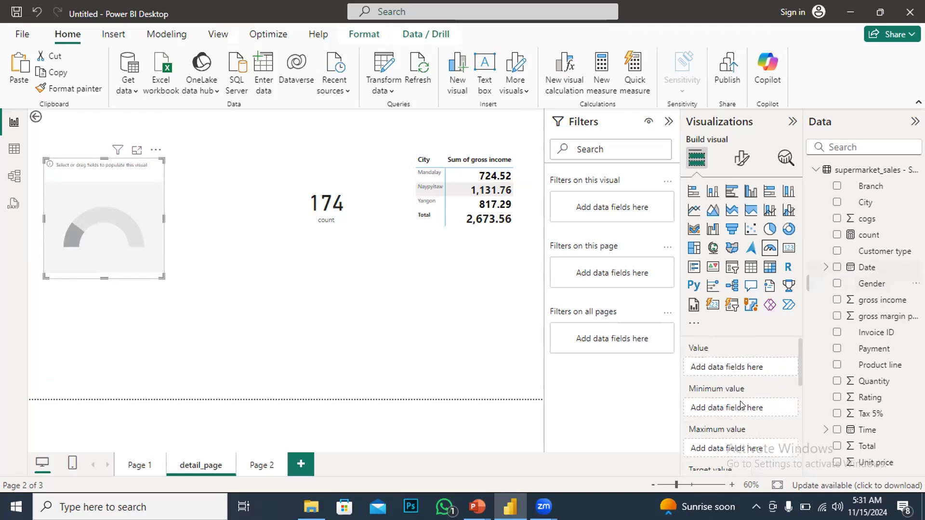
left_click_drag(881, 308, 745, 375)
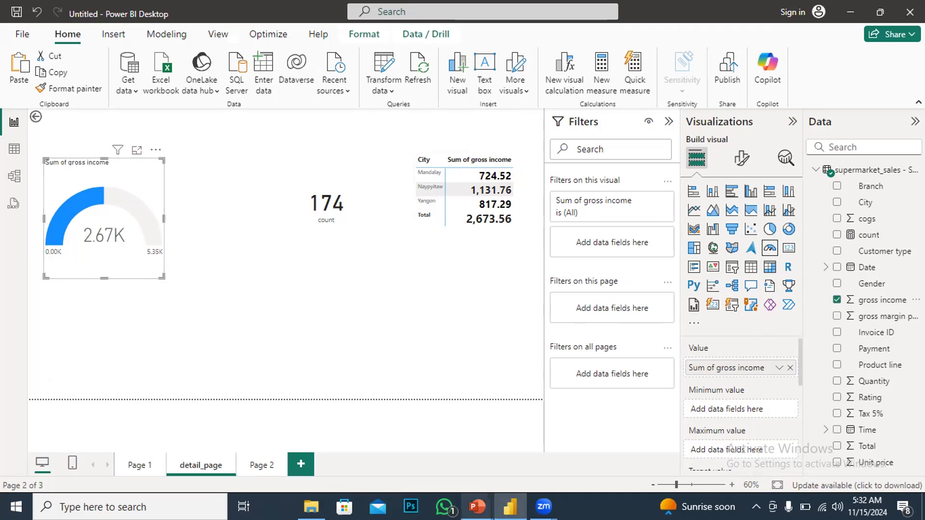
Create a new measure in the supermarket_sales table and name it target
mouse_move(476, 506)
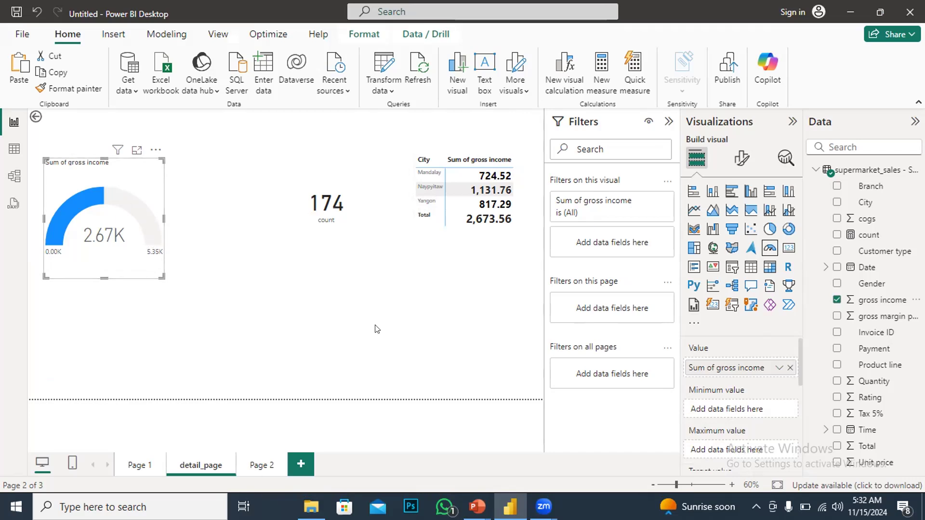
left_click(369, 314)
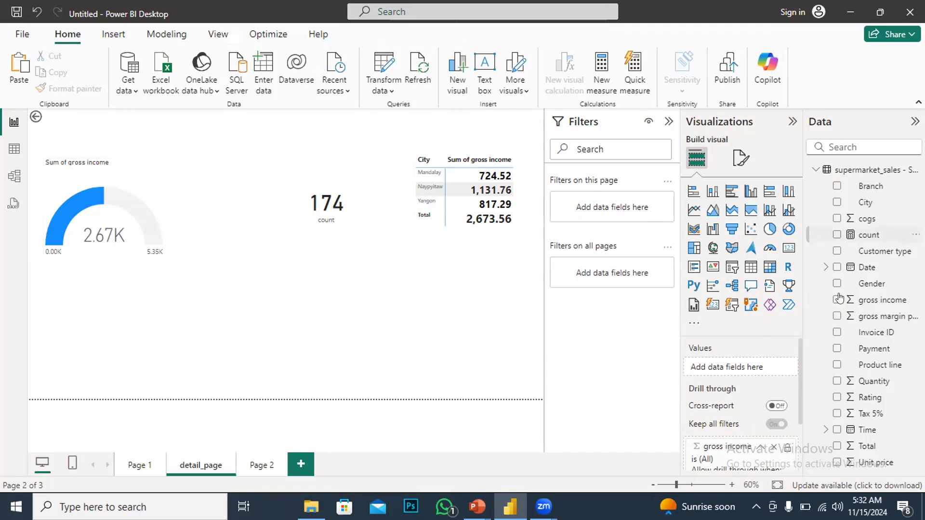
mouse_move(118, 237)
right_click(873, 254)
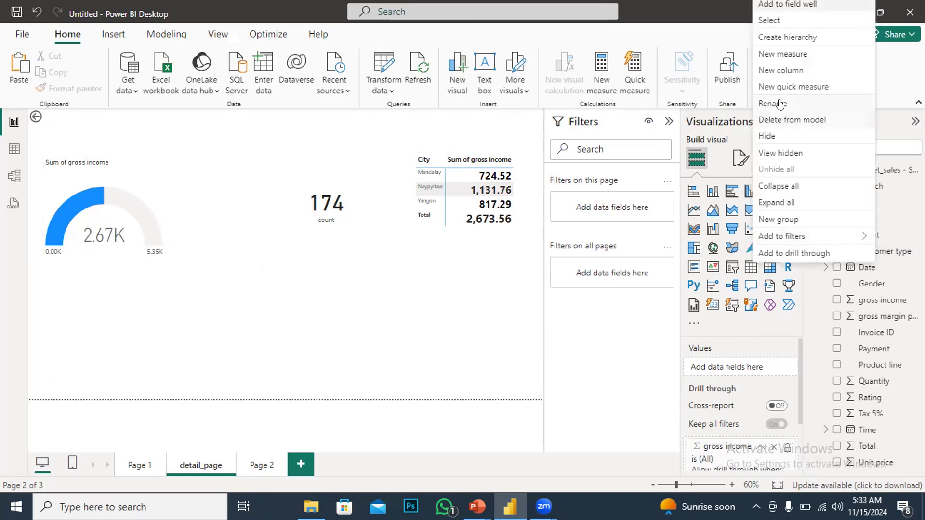
left_click(775, 55)
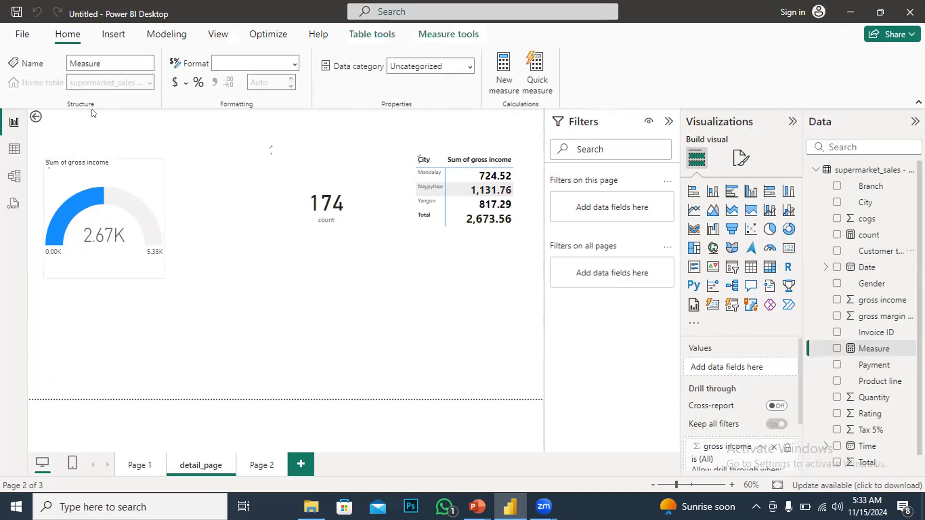
double_click(127, 119)
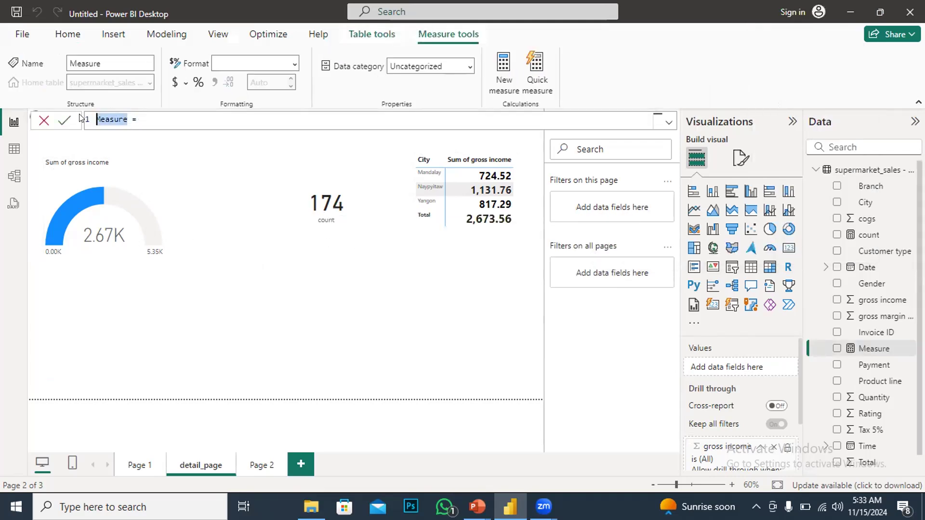
type("target")
left_click(147, 123)
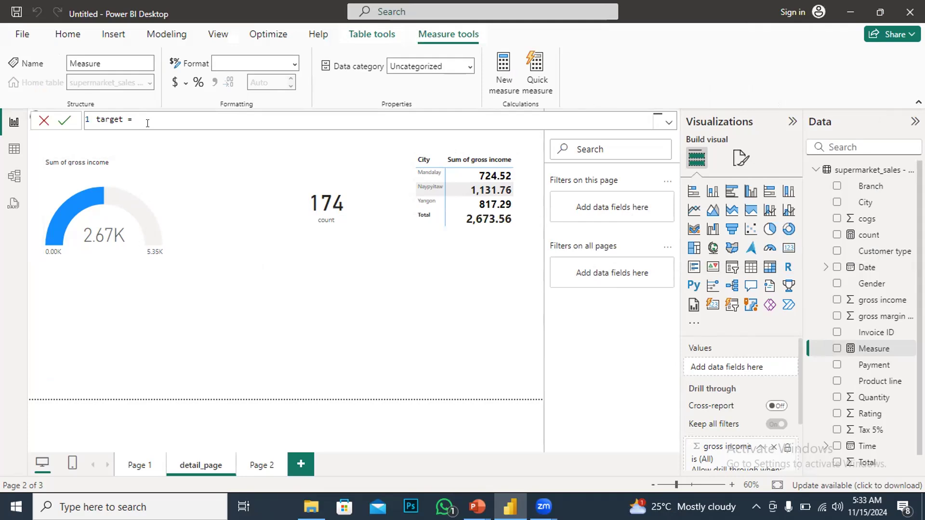
Define the target measure as SUM('supermarket_sales - Sheet1'[gross income])*2.4 and commit the formula
type("su")
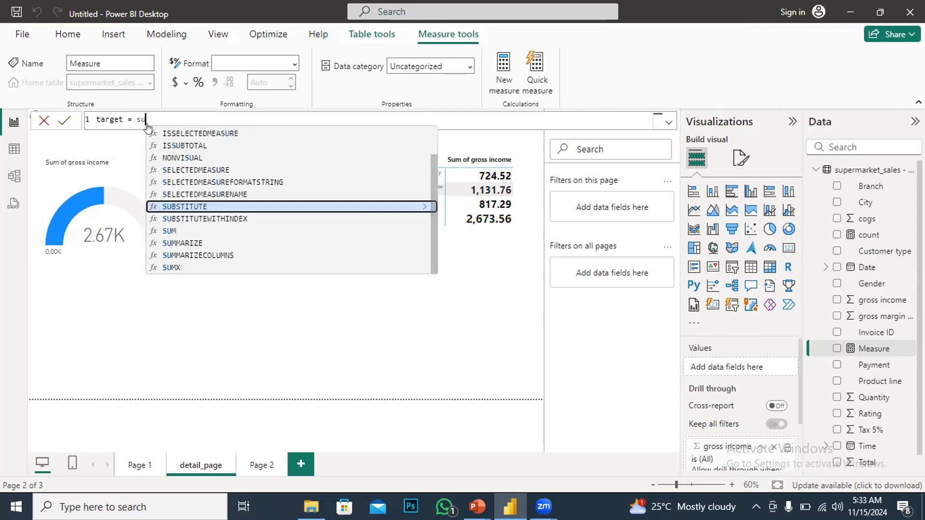
type("m")
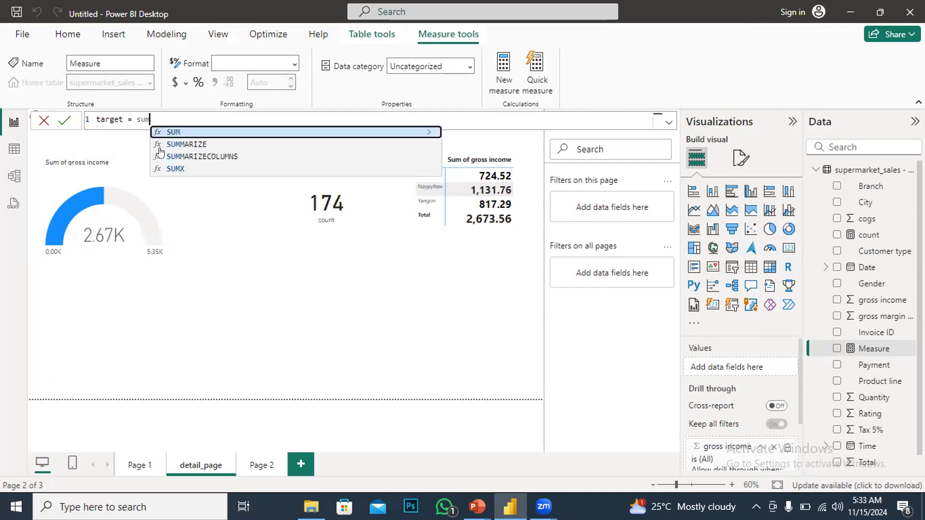
key("Tab")
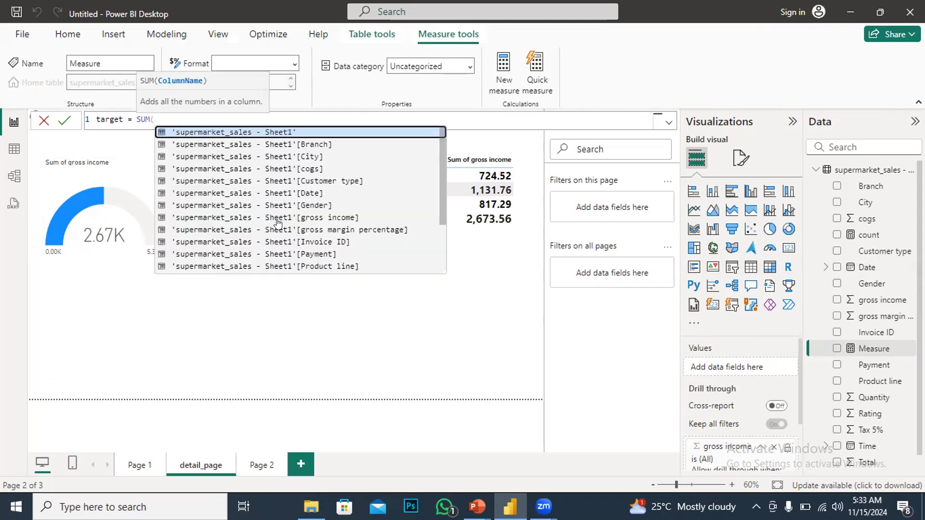
left_click(301, 219)
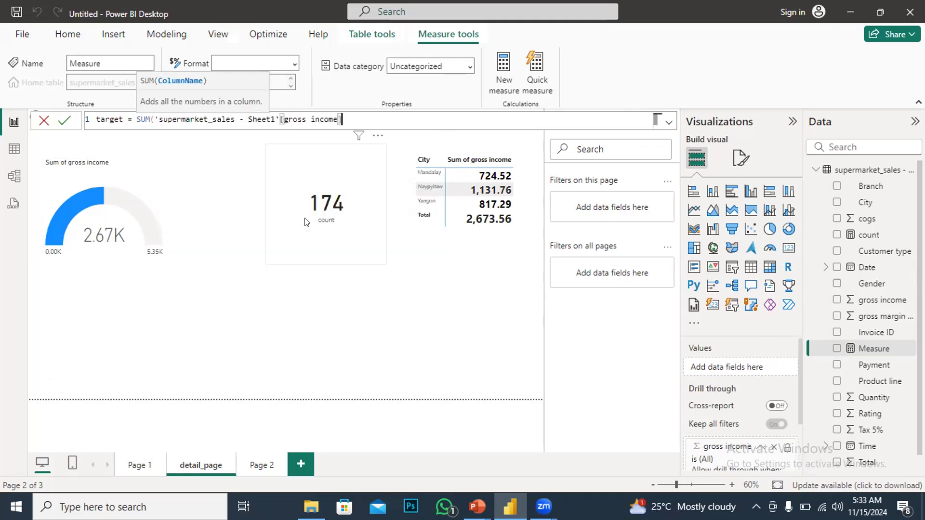
left_click(342, 119)
key("Escape")
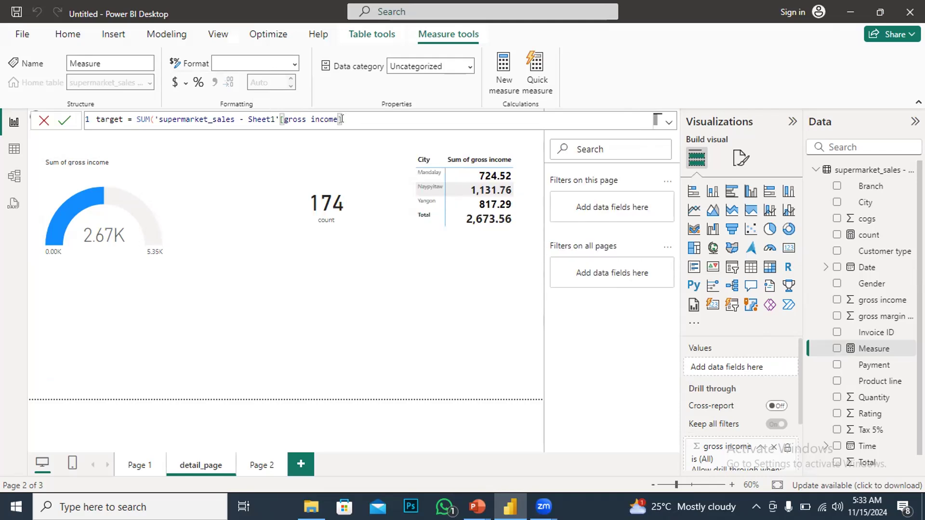
left_click(341, 119)
key("Escape")
type("]")
key("BackSpace")
type("(")
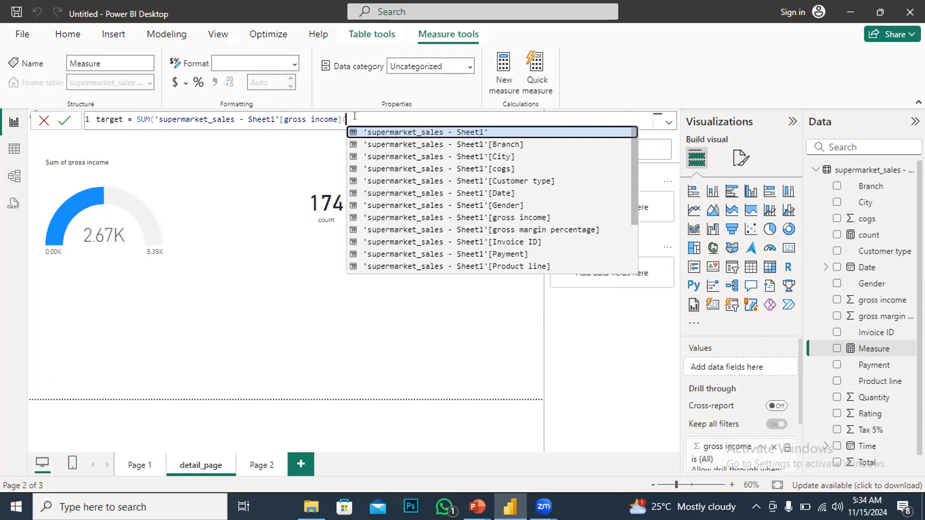
key("BackSpace")
type(")")
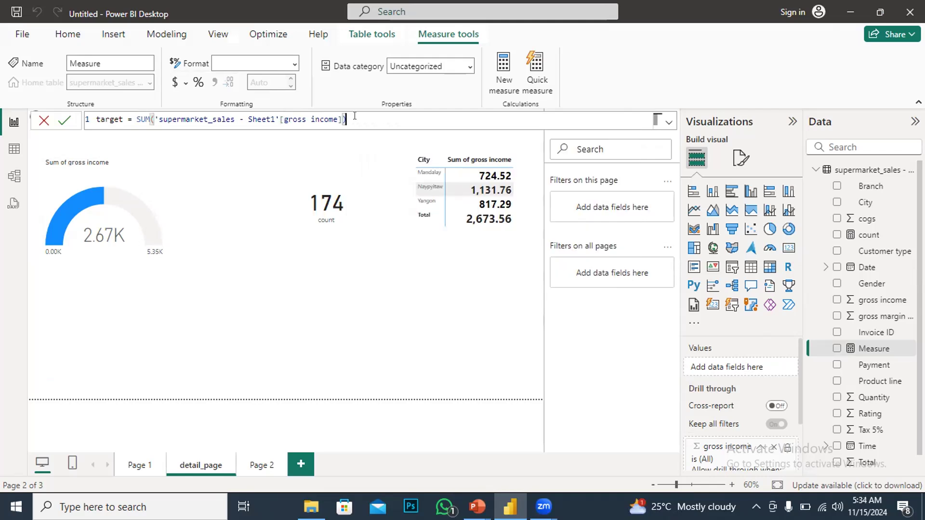
type("*2.4")
left_click(63, 123)
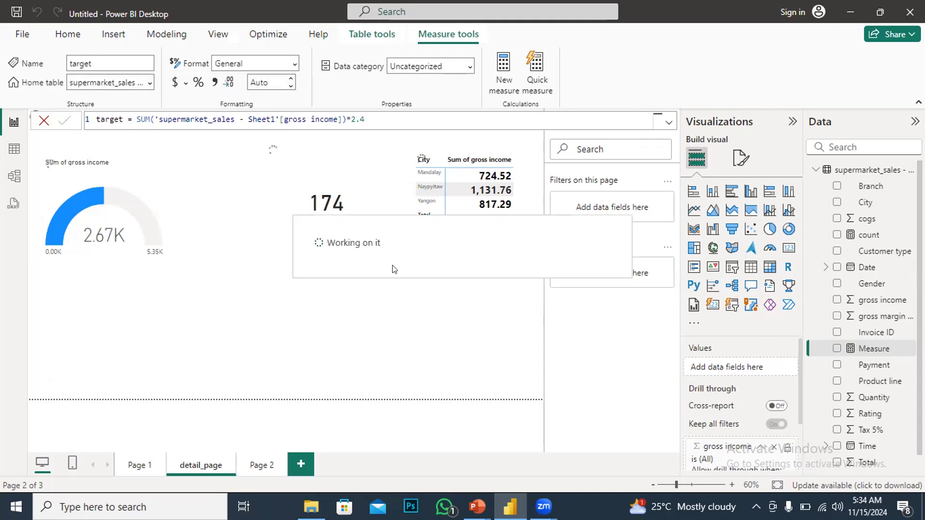
Add the target measure to the gauge's Target value well
left_click(160, 212)
scroll(727, 391, "down", 3)
scroll(726, 391, "down", 3)
scroll(721, 395, "up", 3)
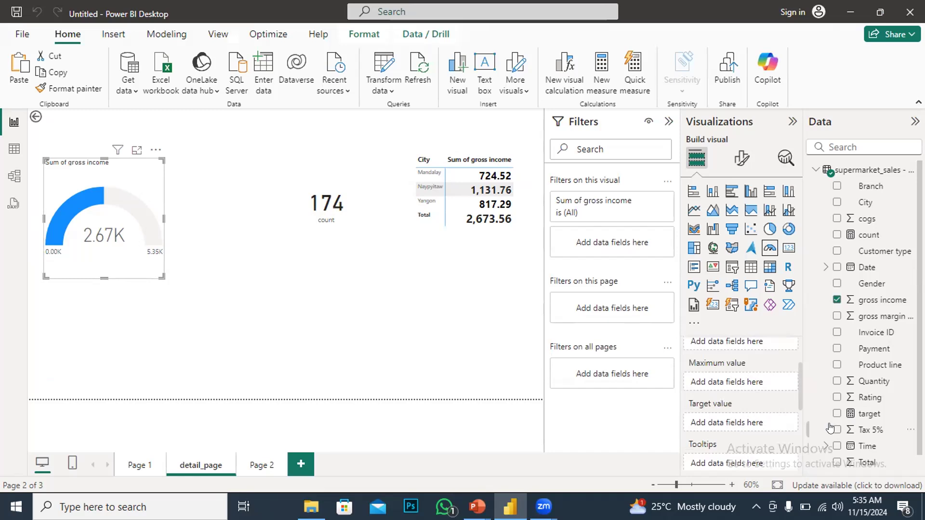
left_click_drag(867, 413, 728, 422)
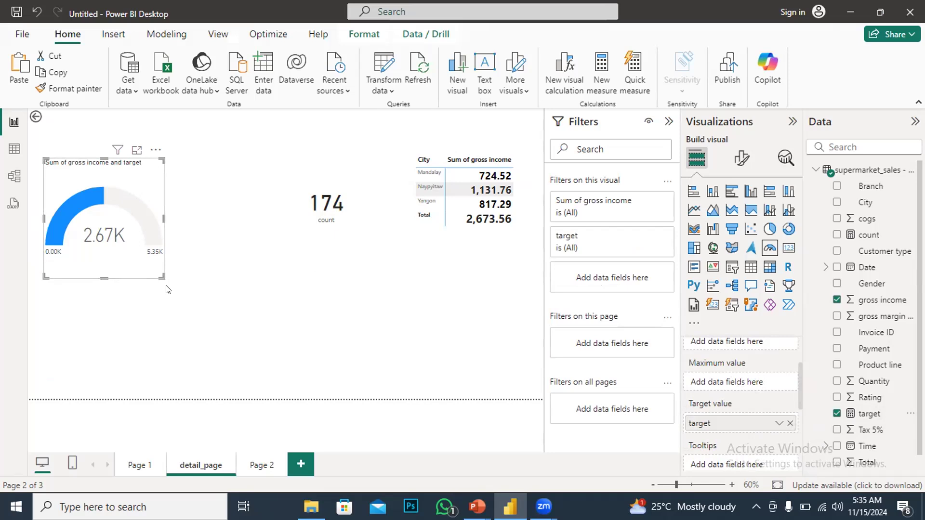
Enlarge the gauge visual slightly by resizing it from its lower-right corner
left_click_drag(158, 275, 186, 294)
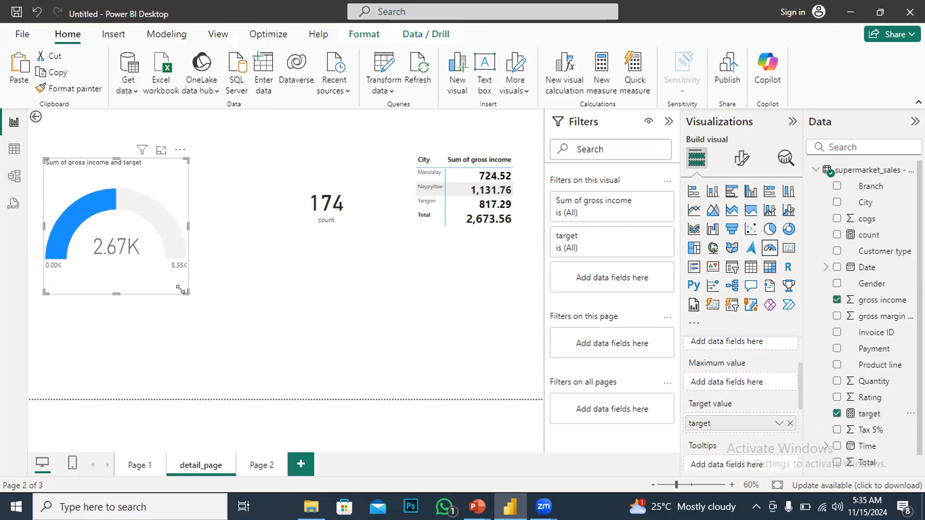
scroll(752, 350, "up", 2)
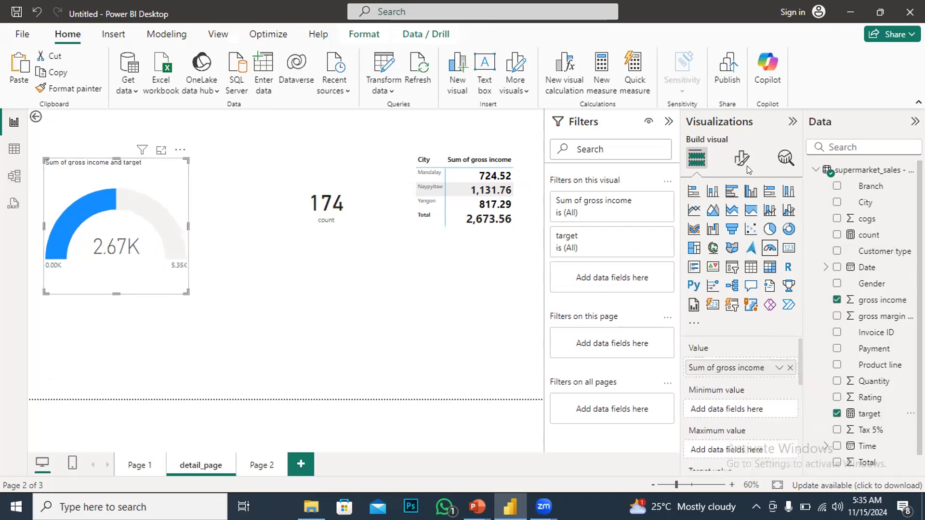
scroll(776, 422, "down", 3)
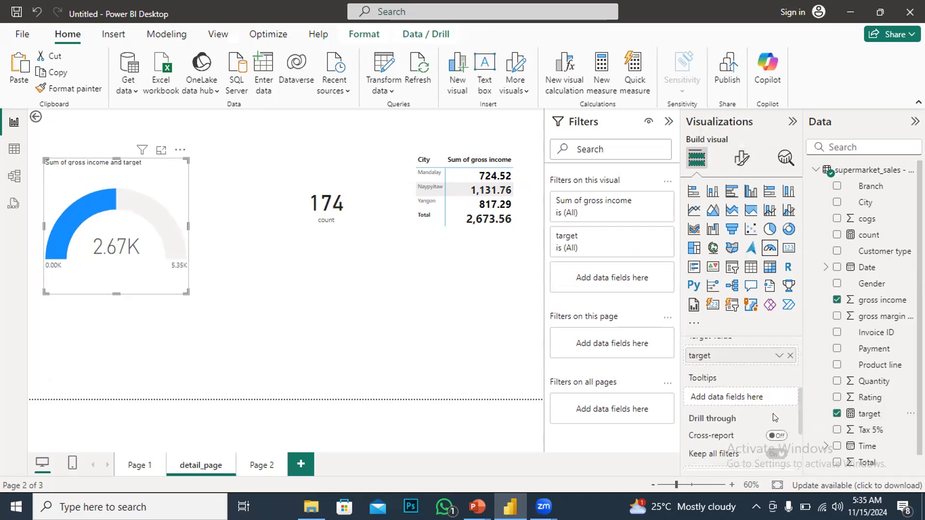
scroll(774, 417, "up", 2)
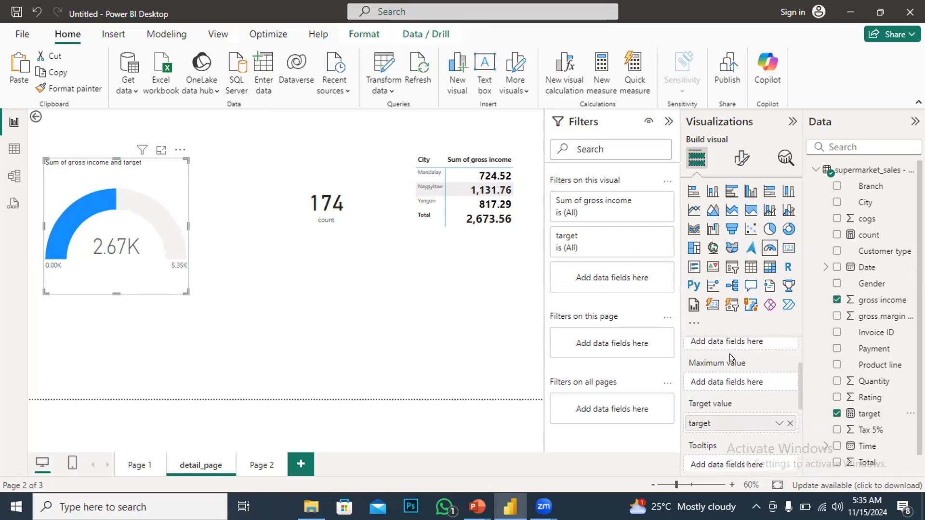
scroll(804, 447, "down", 1)
scroll(741, 435, "down", 2)
scroll(743, 424, "up", 1)
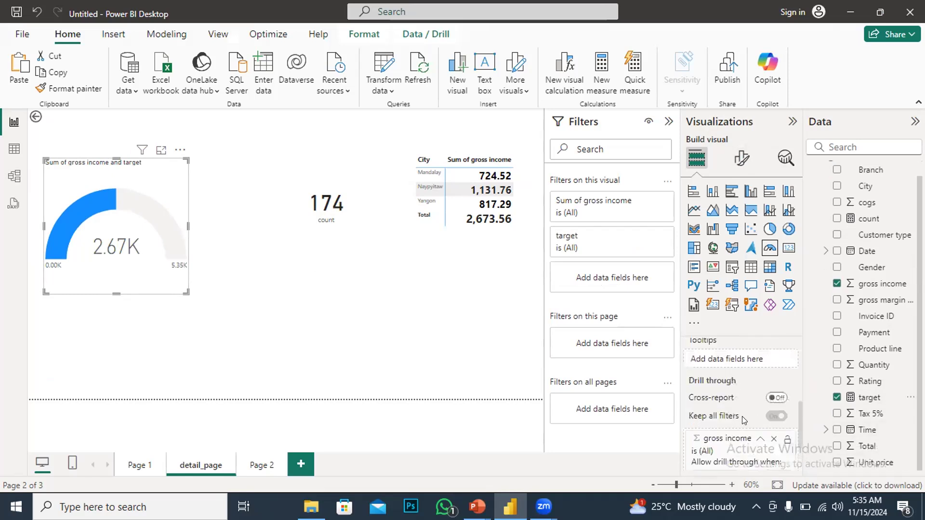
In the gauge's format settings, expand Target label and set its value color to gold
left_click(737, 158)
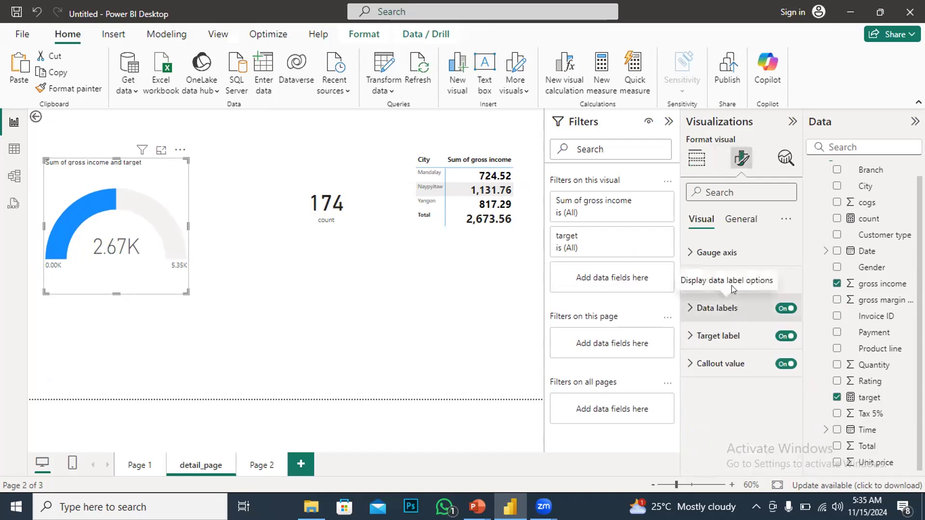
left_click(689, 335)
scroll(717, 395, "down", 2)
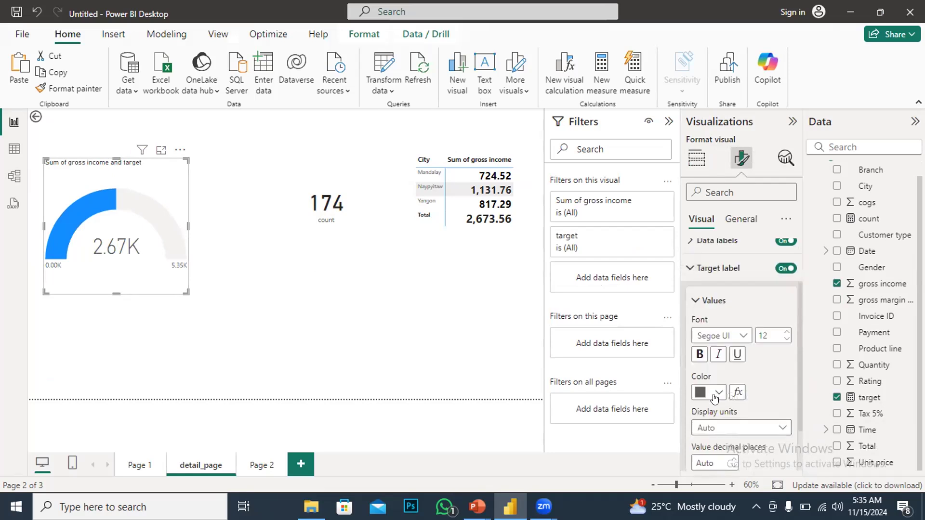
left_click(718, 393)
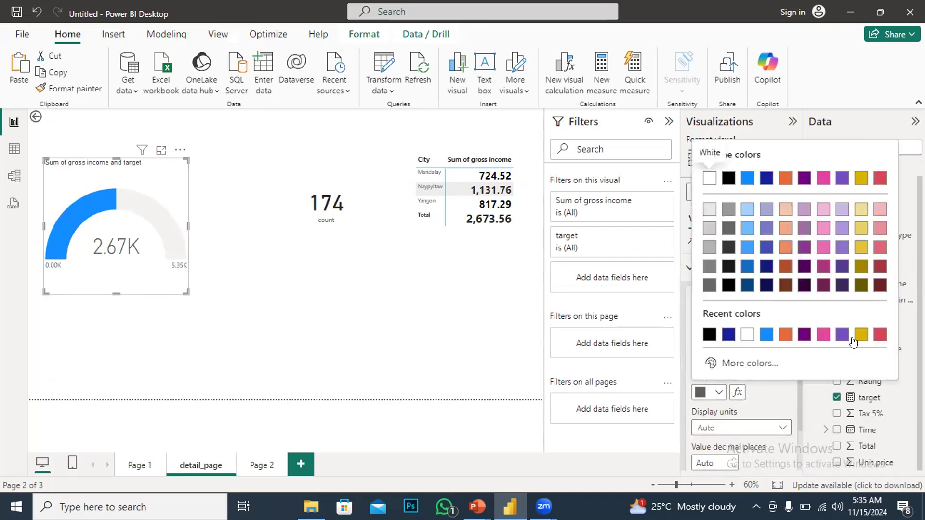
left_click(854, 337)
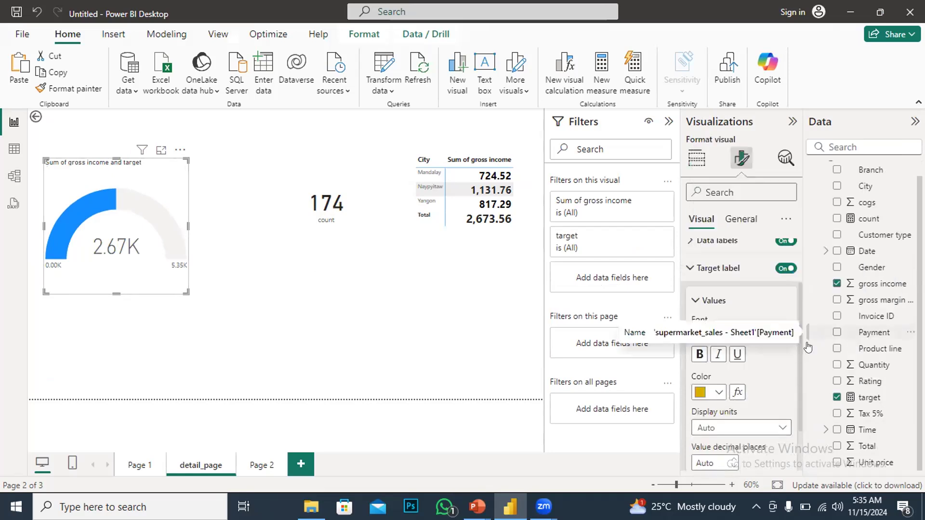
Expand the gauge's Callout value settings, set its value color to black and make it bold
scroll(756, 419, "down", 2)
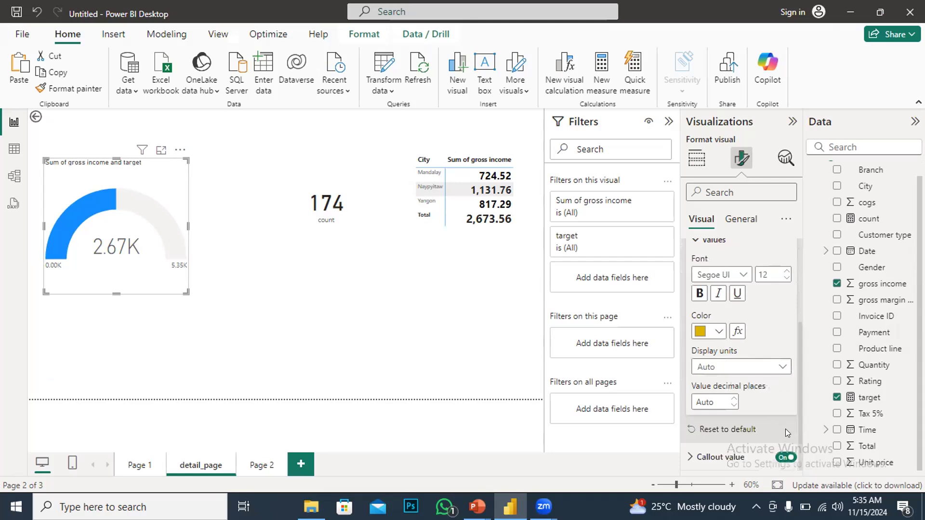
left_click(690, 458)
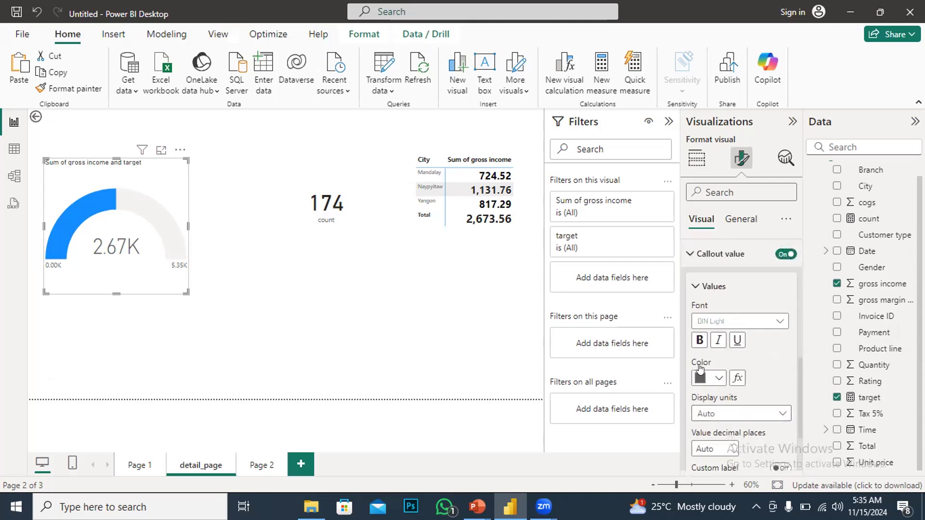
left_click(701, 378)
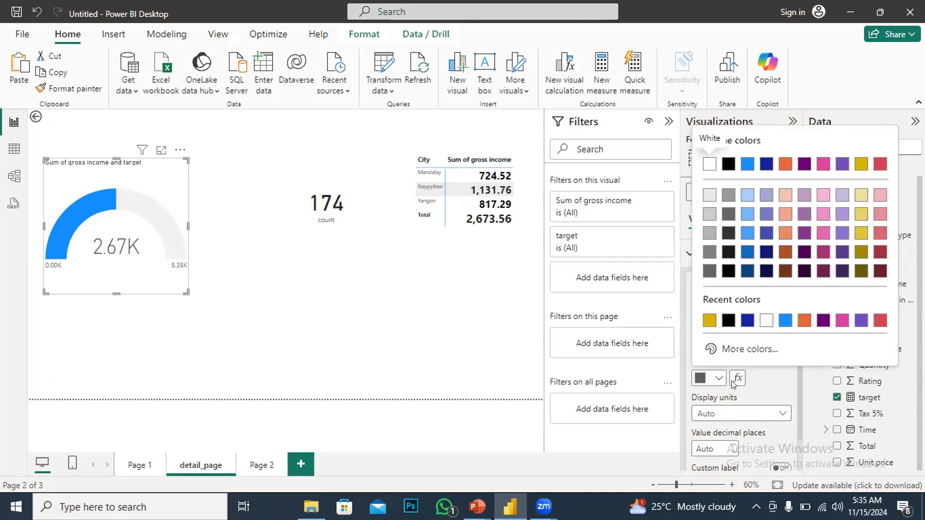
left_click(728, 321)
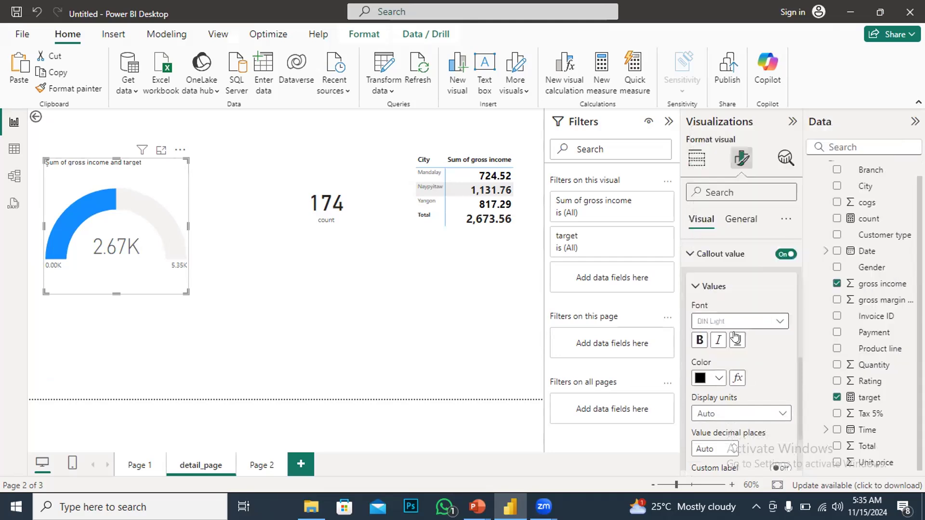
left_click(698, 340)
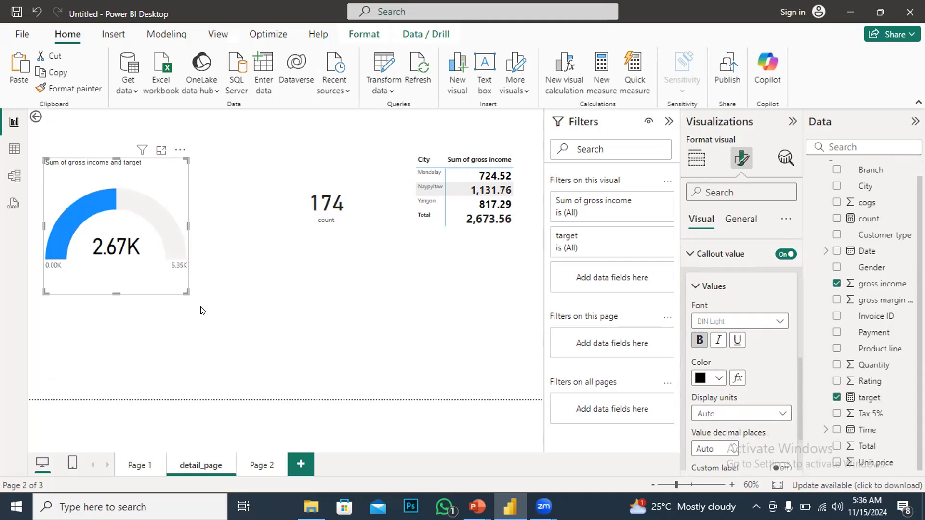
Remove the target measure from the gauge's Target value well
left_click(169, 297)
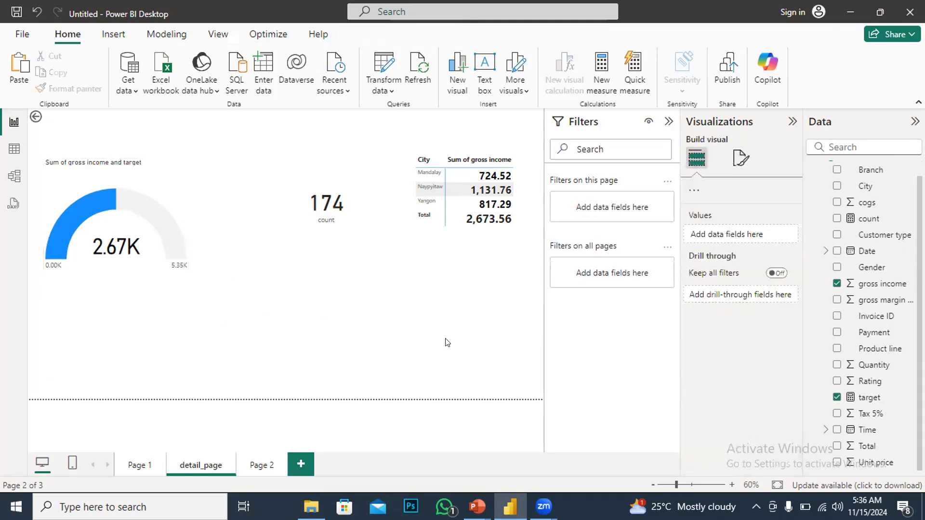
left_click(187, 232)
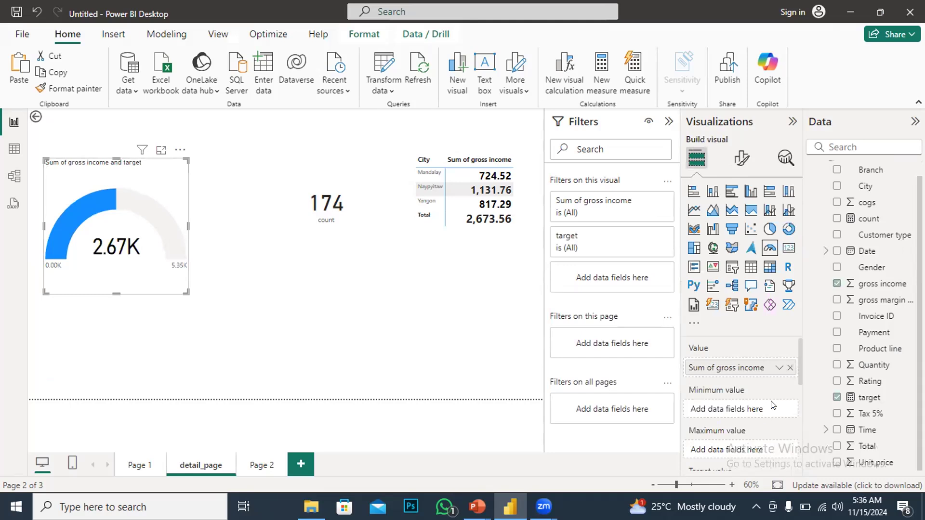
scroll(786, 398, "down", 2)
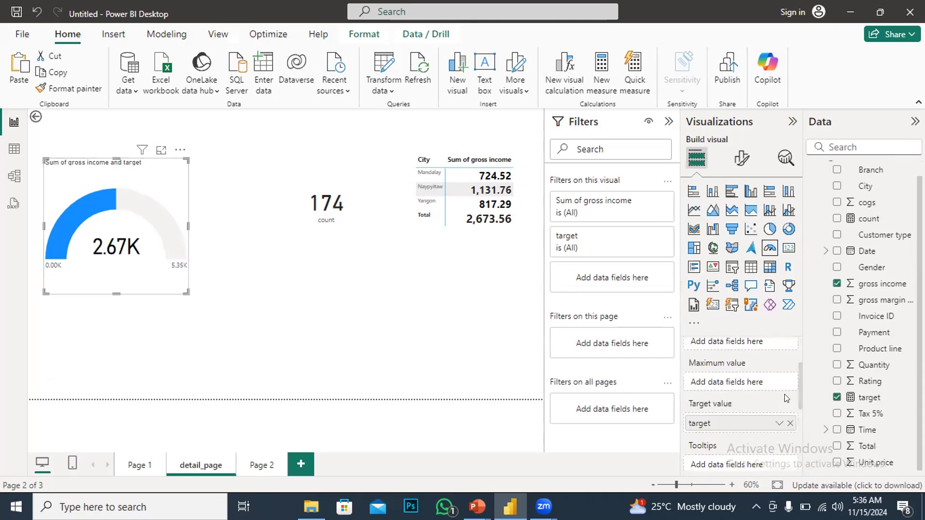
left_click(789, 423)
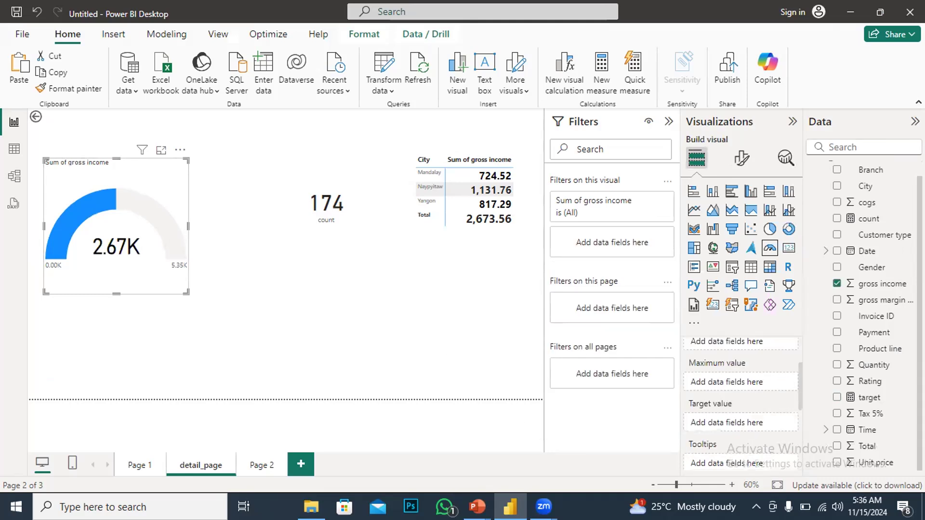
Redefine the target measure as the constant 3.7 and commit the formula
left_click(863, 400)
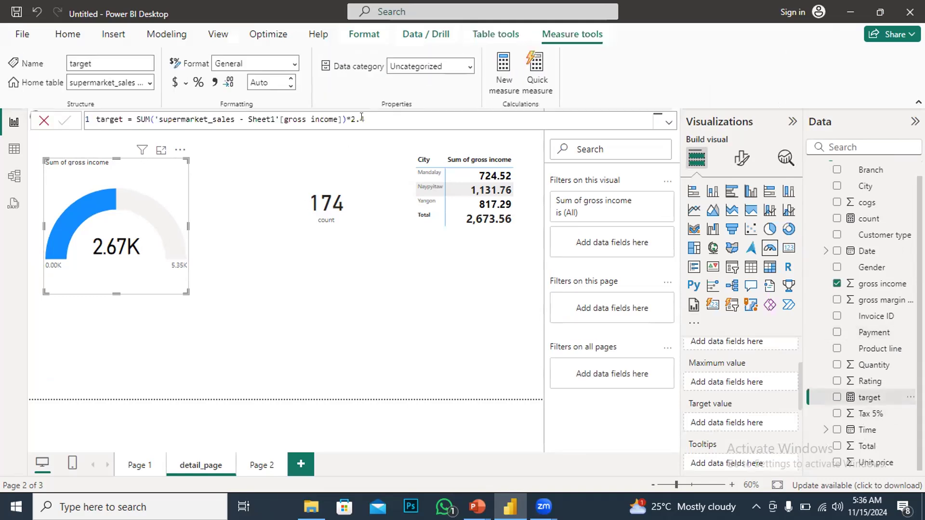
left_click_drag(216, 118, 135, 123)
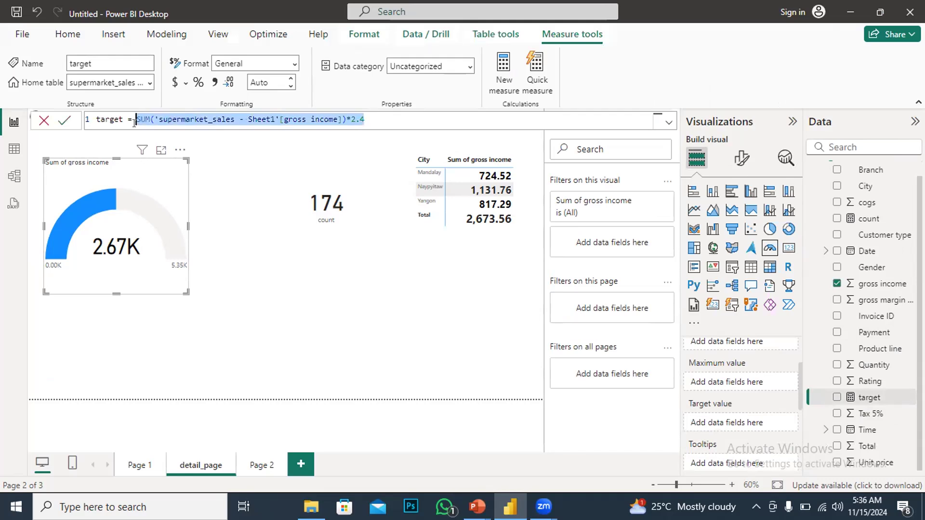
type("3.7")
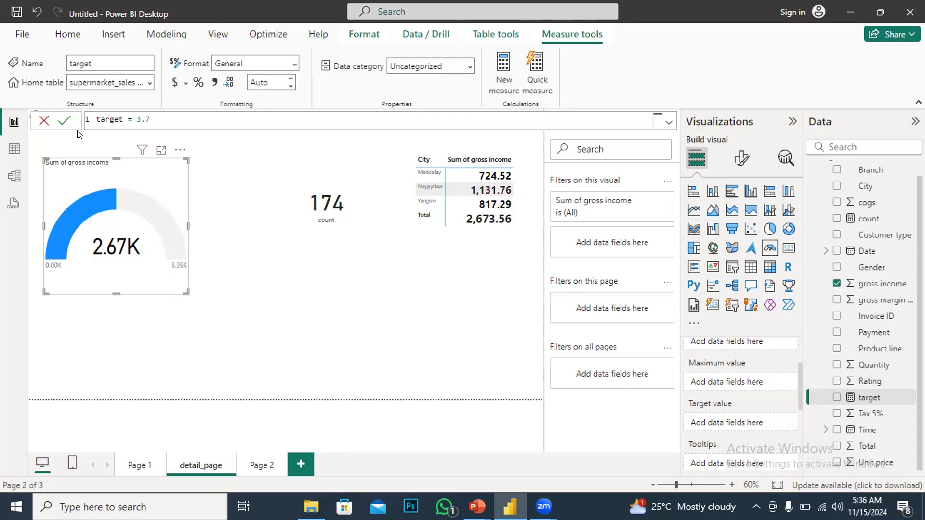
left_click(64, 121)
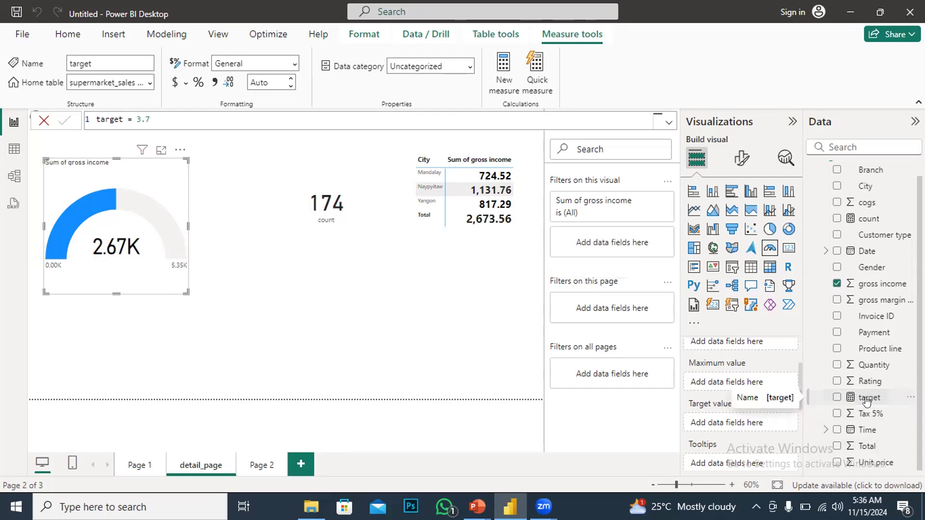
Add the target measure back to the gauge's Target value well and enlarge the gauge from its lower-right corner
left_click_drag(867, 400, 739, 425)
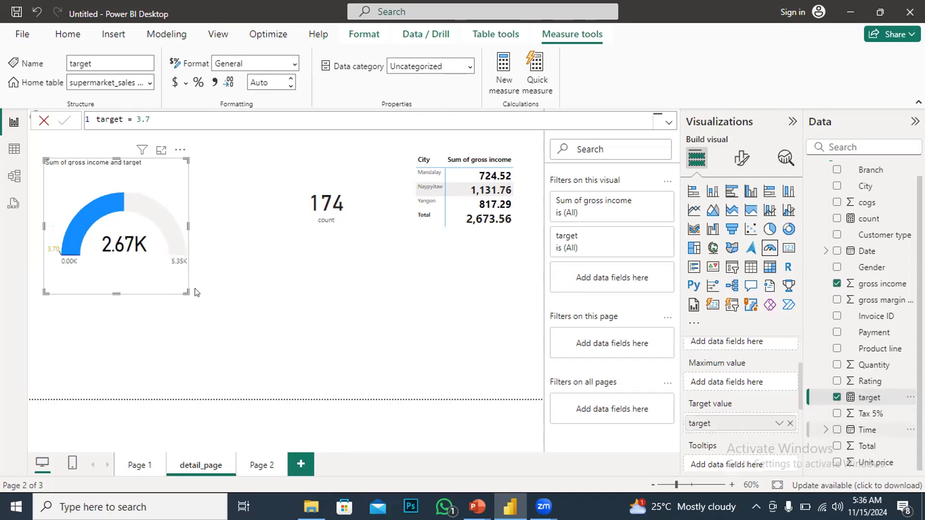
left_click_drag(187, 293, 284, 332)
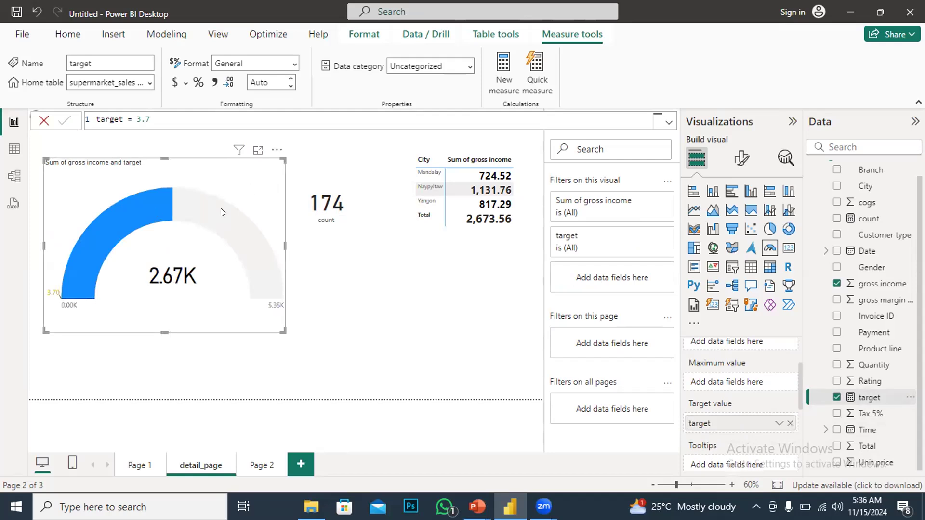
In the SECON ASS report's main_report page, create a gauge visual and put Count of BASIC SALARY in its Value well
mouse_move(174, 202)
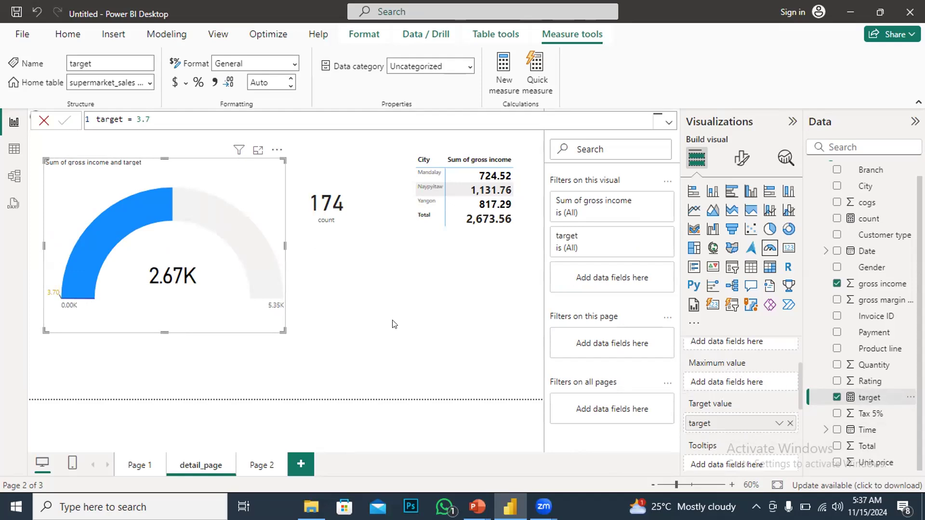
mouse_move(208, 211)
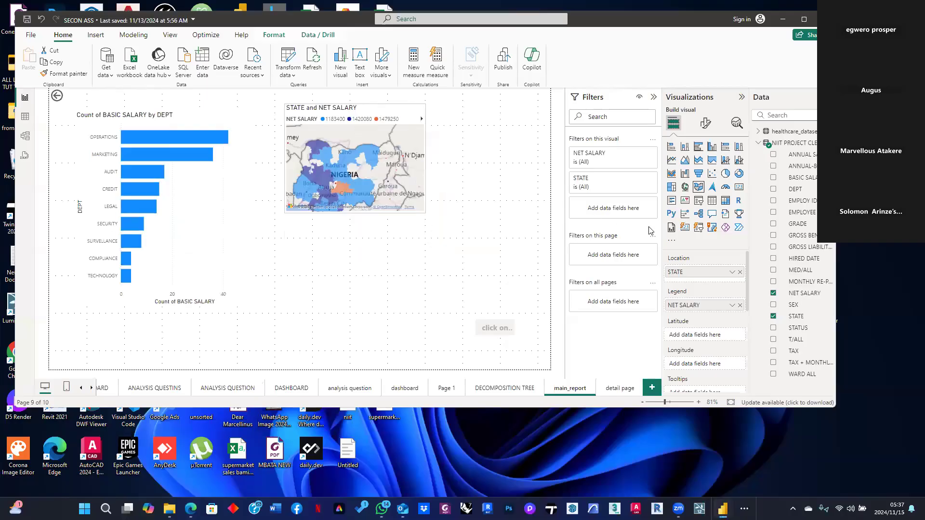
left_click(464, 250)
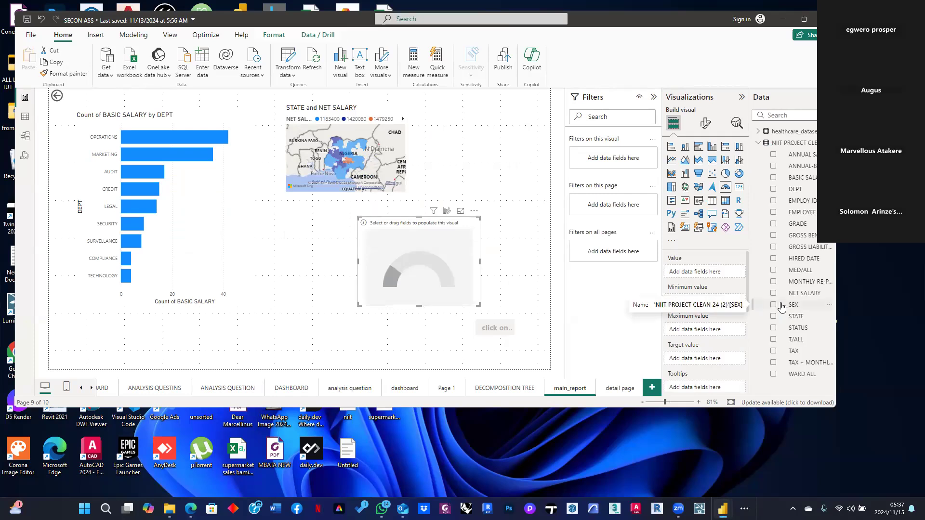
left_click(773, 155)
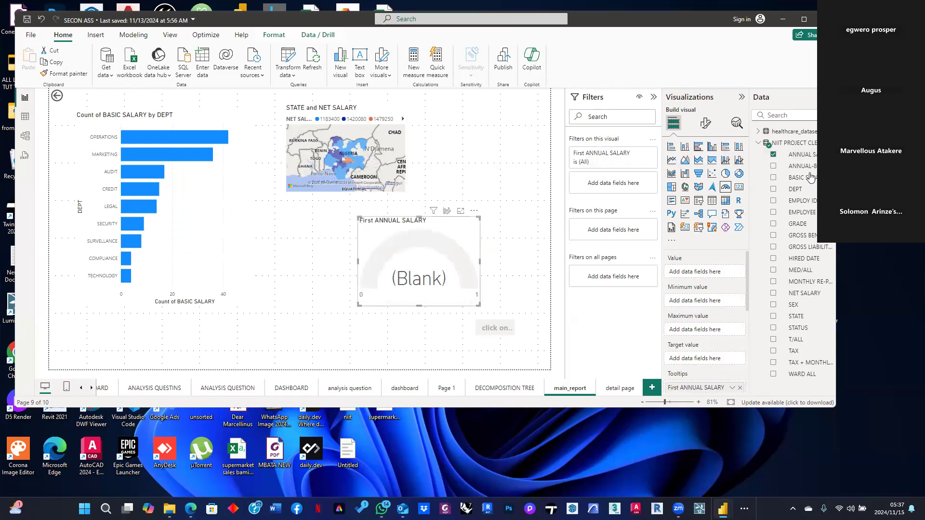
left_click(773, 155)
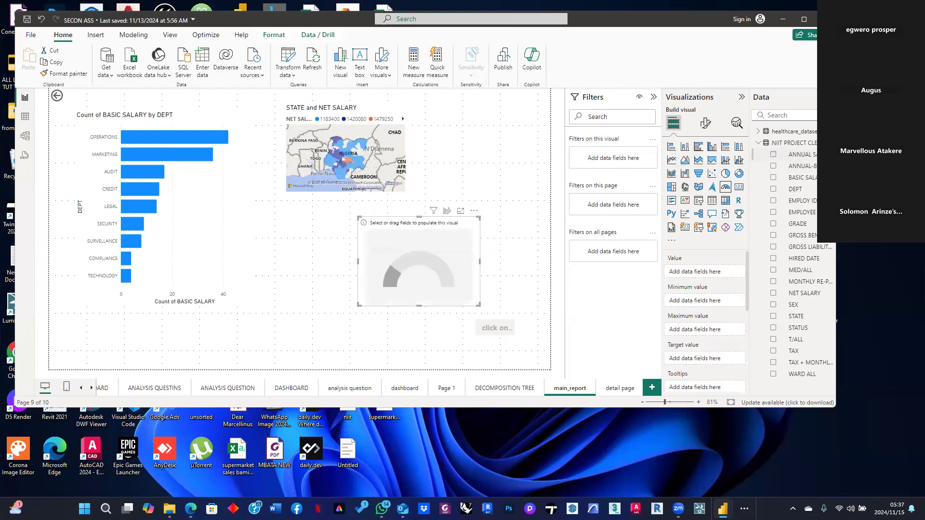
left_click_drag(800, 178, 698, 273)
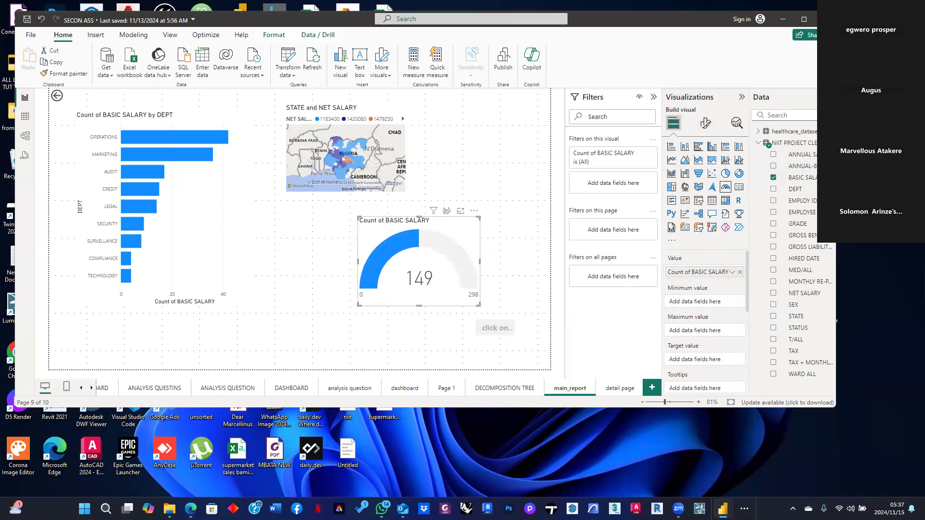
Create a new measure defined as target = 200 and add it to that gauge's Target value well
right_click(812, 183)
left_click(743, 222)
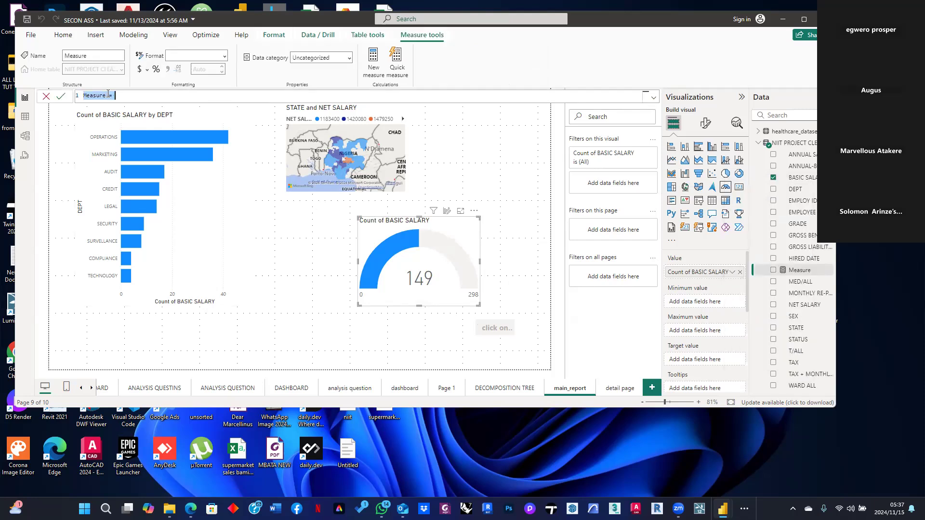
key("BackSpace")
type("00")
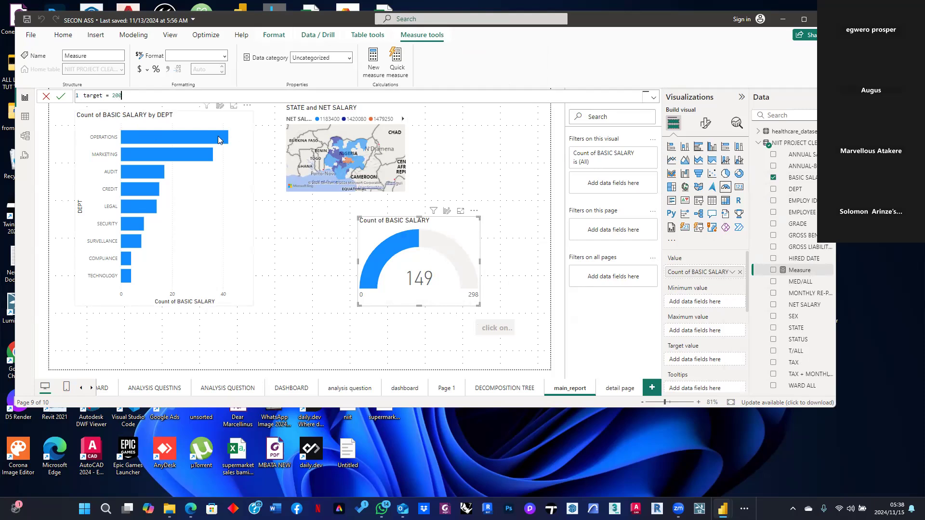
left_click(60, 96)
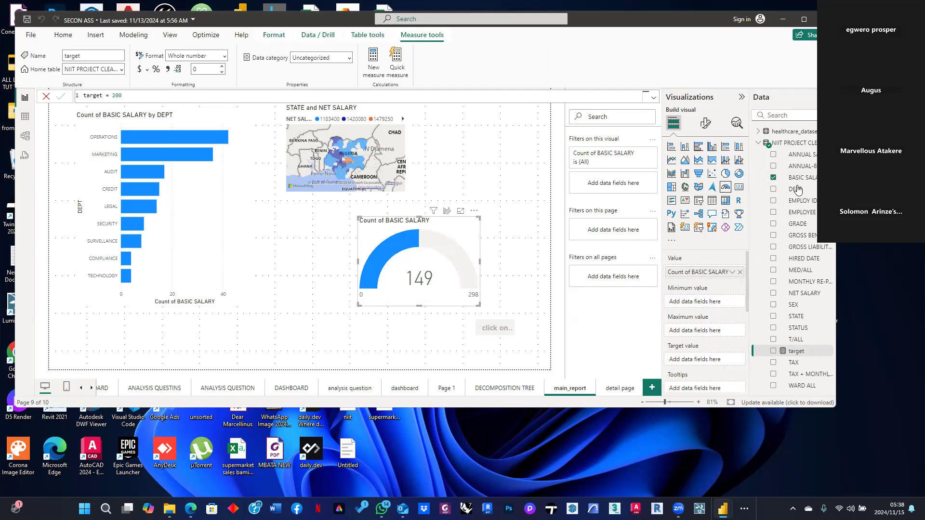
left_click_drag(801, 355, 704, 331)
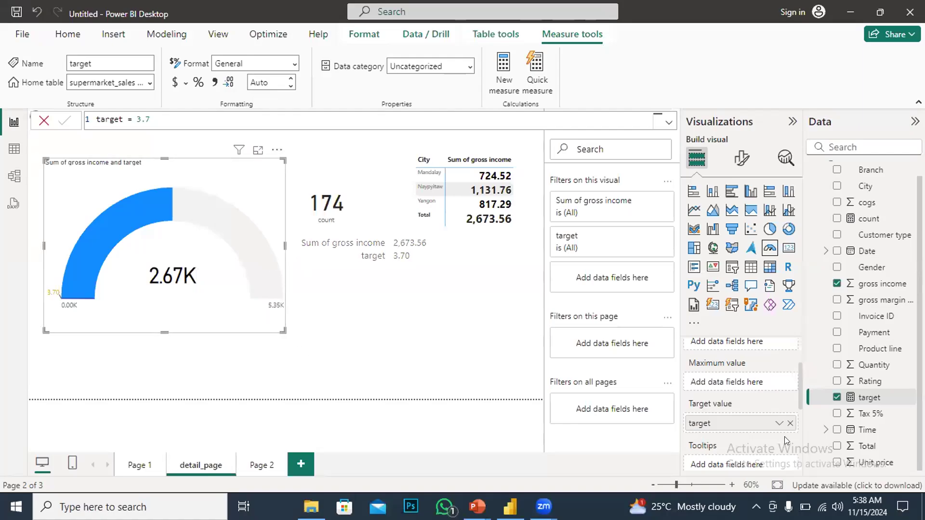
Remove the target measure from the gauge's Target value well and add it back again
left_click(790, 423)
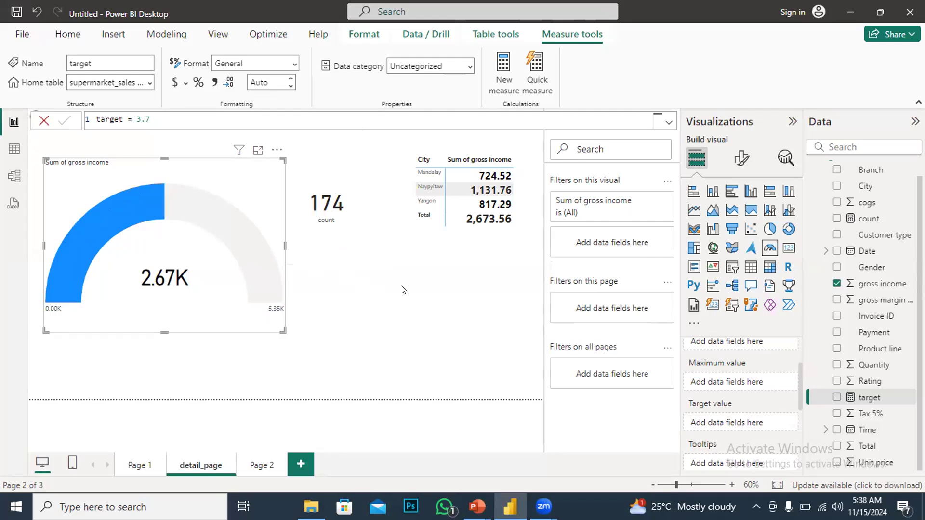
left_click(277, 150)
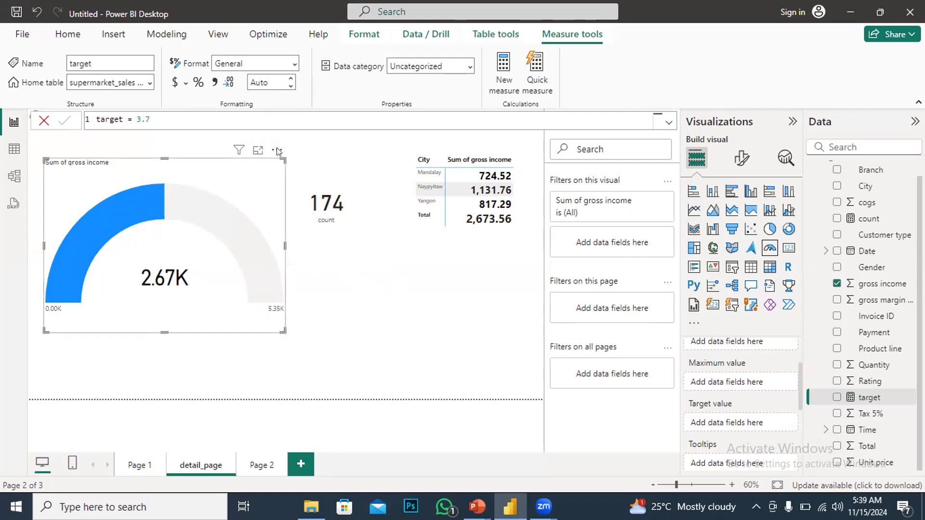
left_click(382, 320)
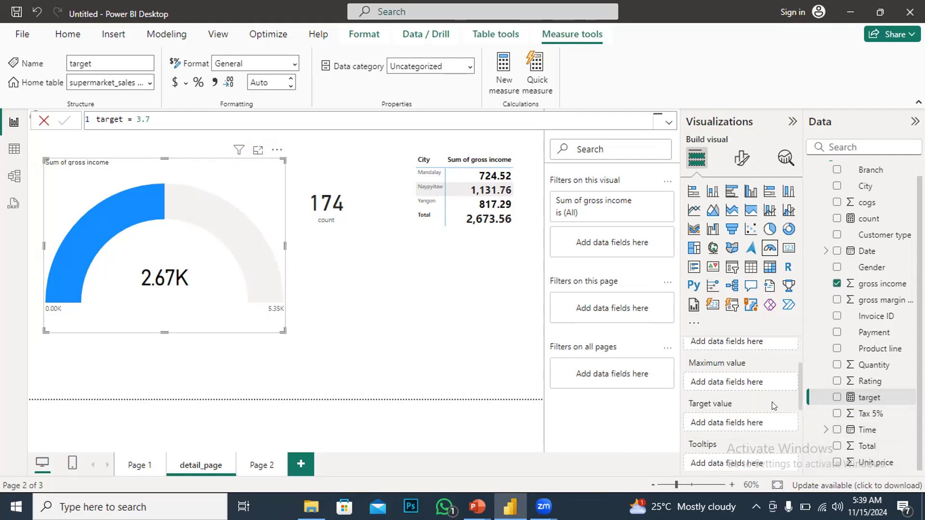
left_click_drag(860, 400, 731, 426)
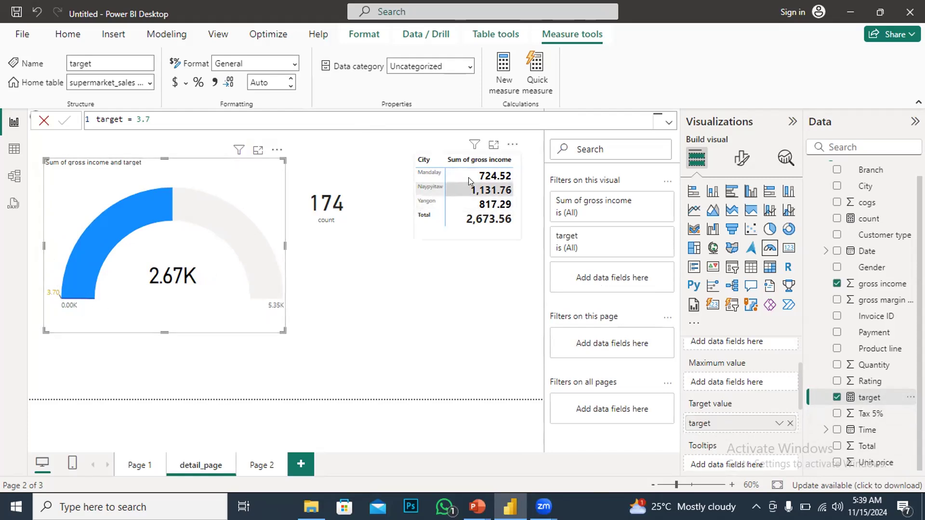
Select the Naypyitaw row in the city table to cross-filter the gauge, and review the gauge's field wells
left_click(432, 188)
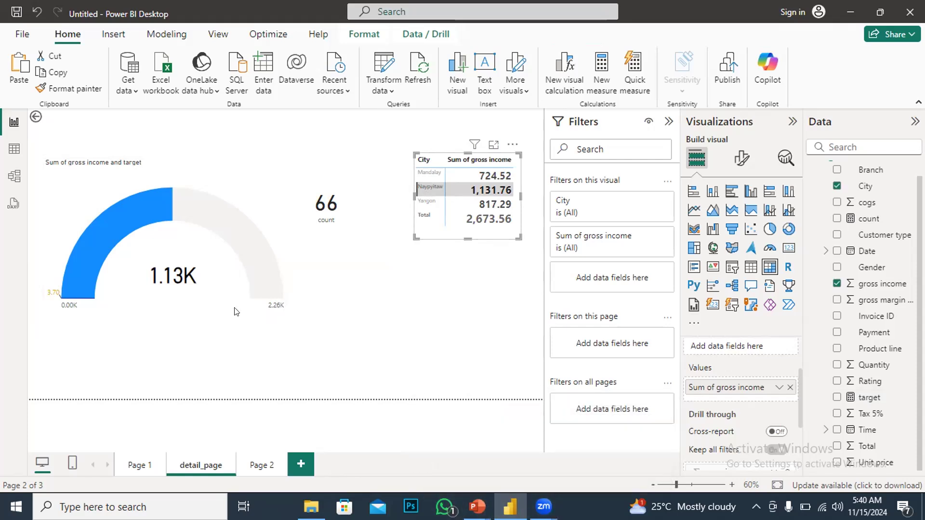
mouse_move(66, 271)
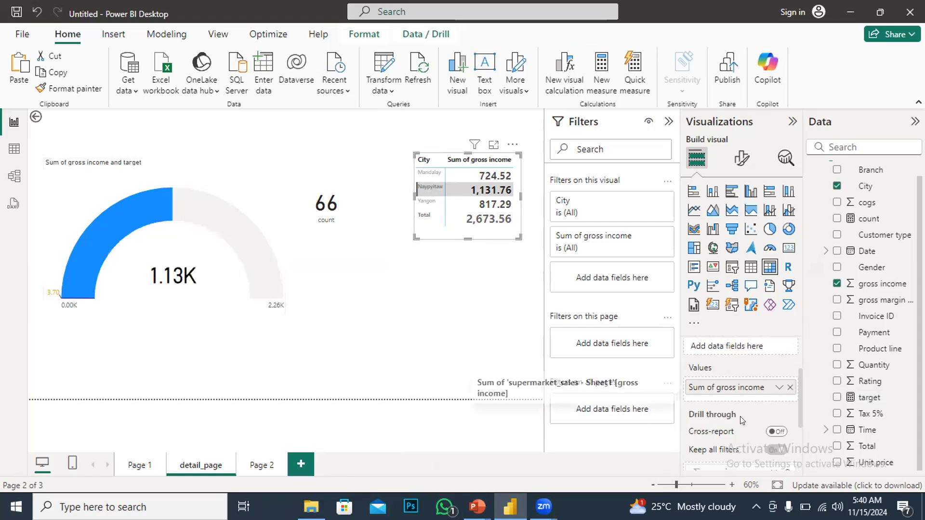
scroll(740, 416, "down", 2)
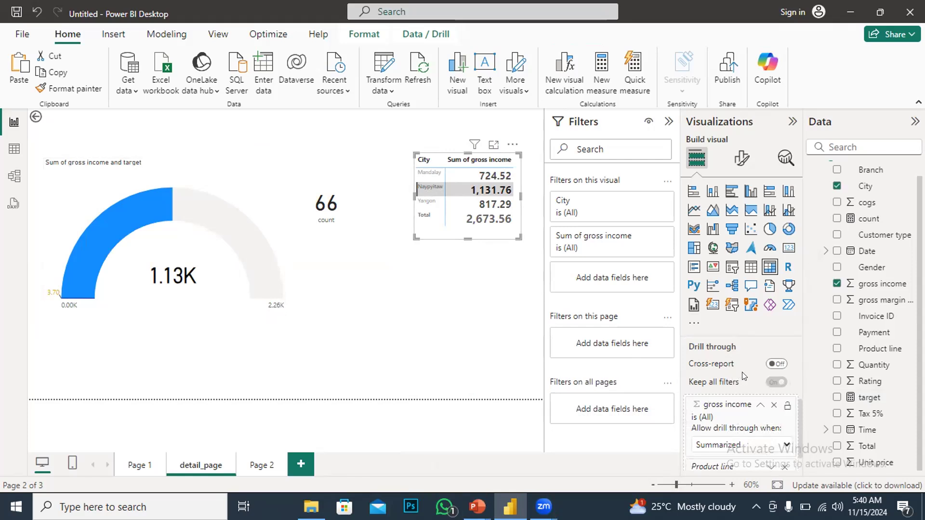
left_click(282, 271)
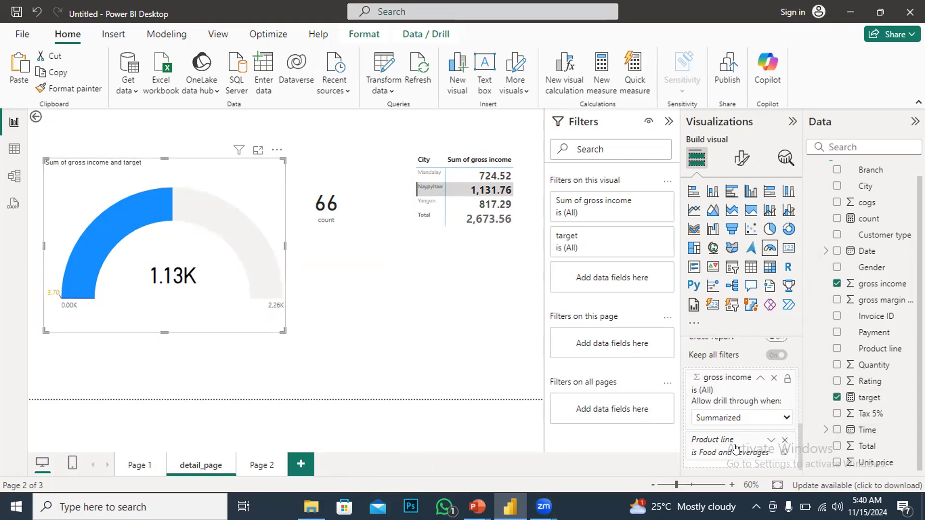
scroll(700, 430, "up", 5)
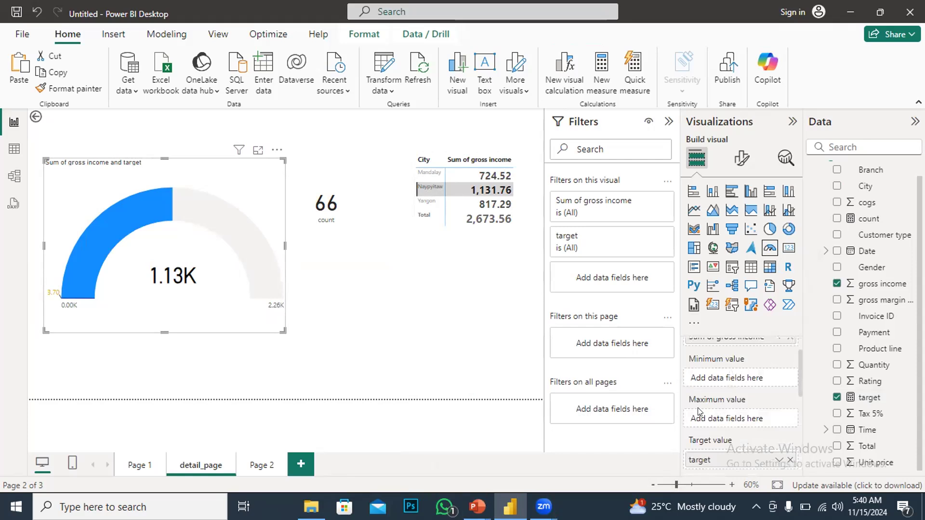
scroll(723, 385, "down", 2)
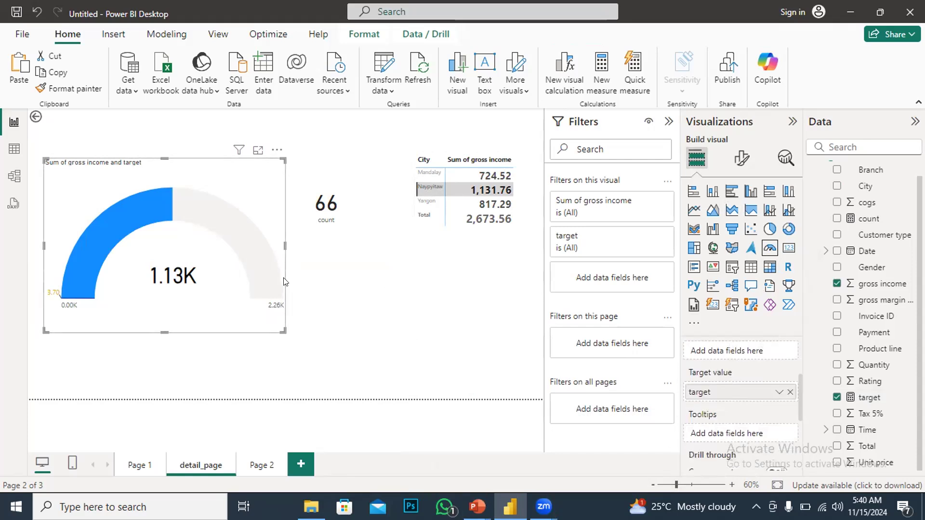
Scroll through the gauge's field wells to review the Value, Minimum, Maximum and Target value settings
scroll(763, 430, "down", 3)
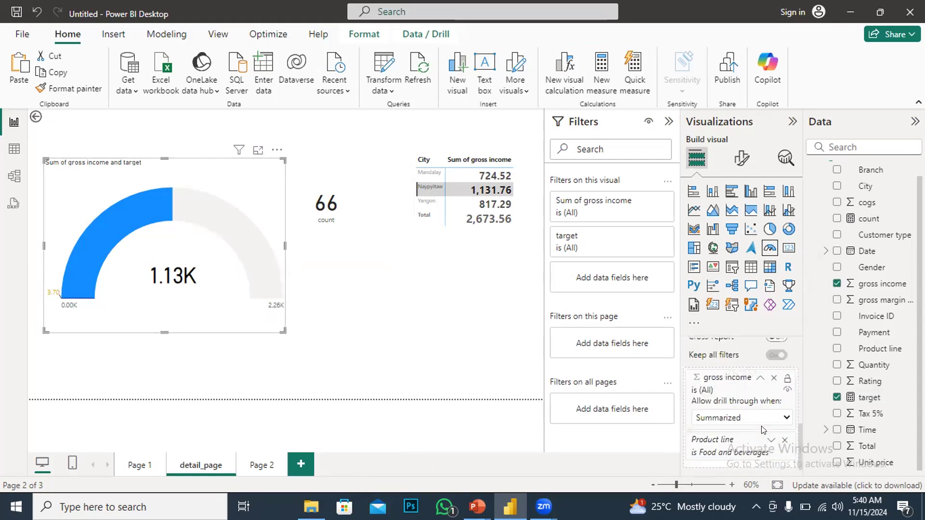
scroll(762, 430, "up", 5)
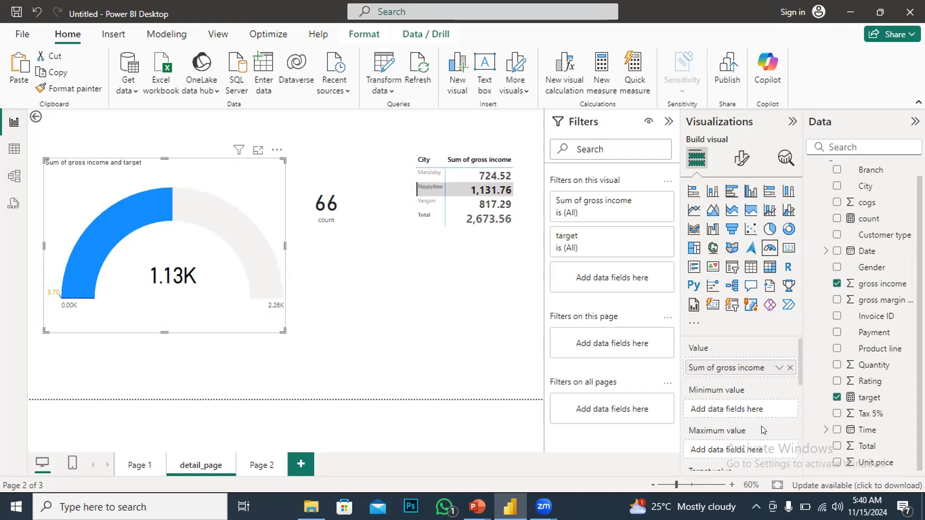
scroll(762, 430, "down", 4)
scroll(762, 430, "up", 1)
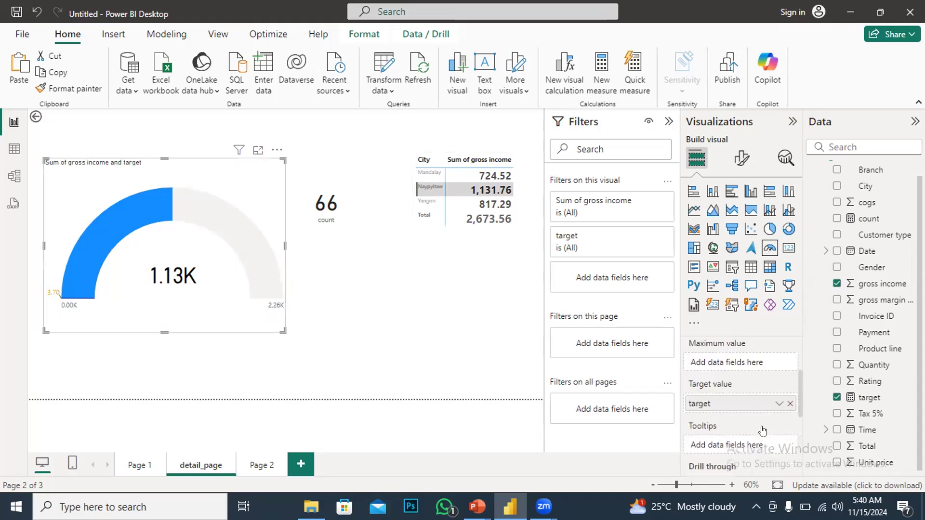
scroll(761, 425, "up", 1)
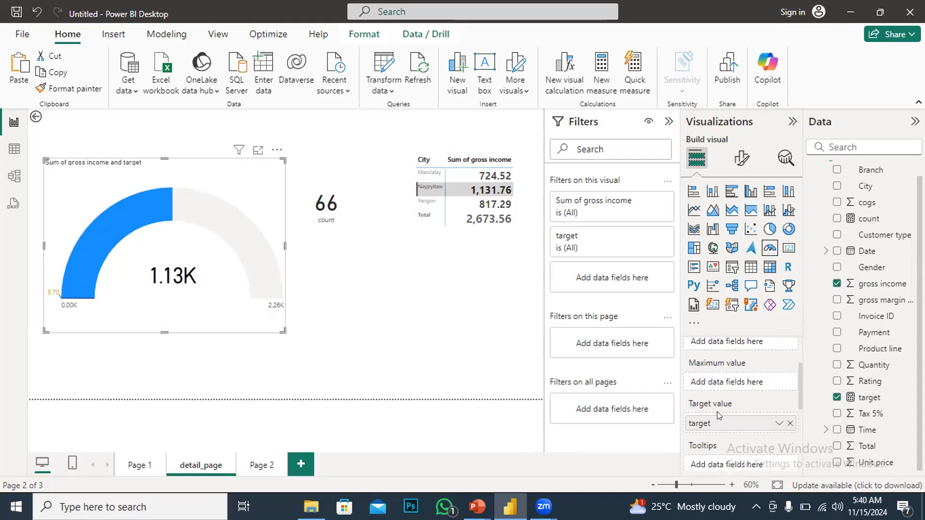
scroll(737, 426, "down", 3)
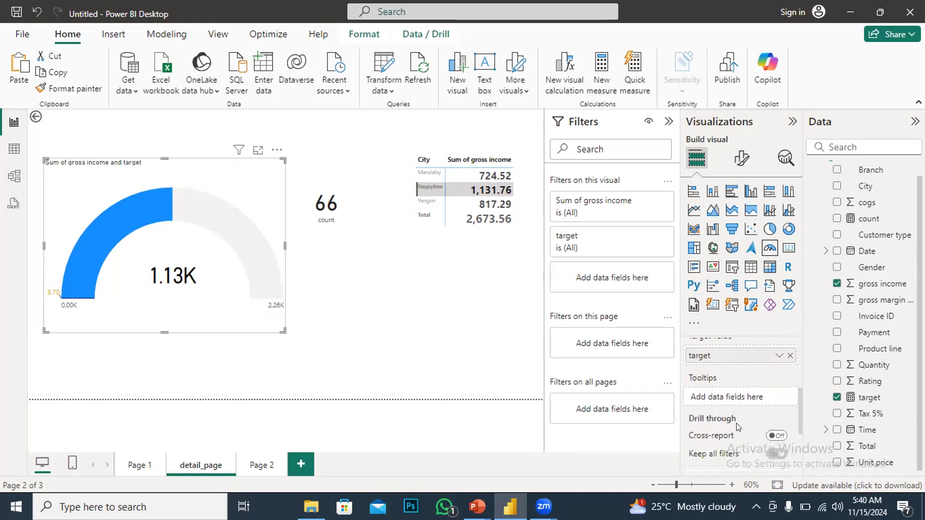
scroll(736, 426, "up", 5)
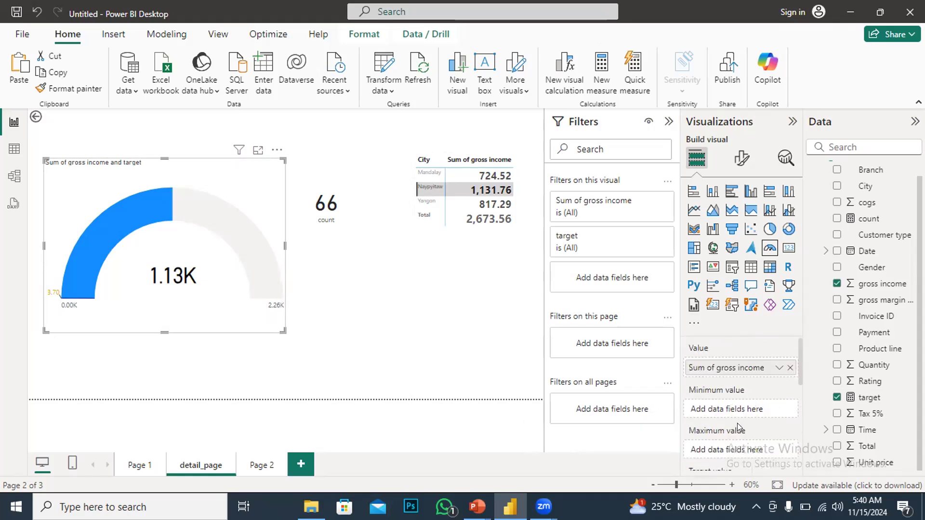
scroll(737, 427, "down", 2)
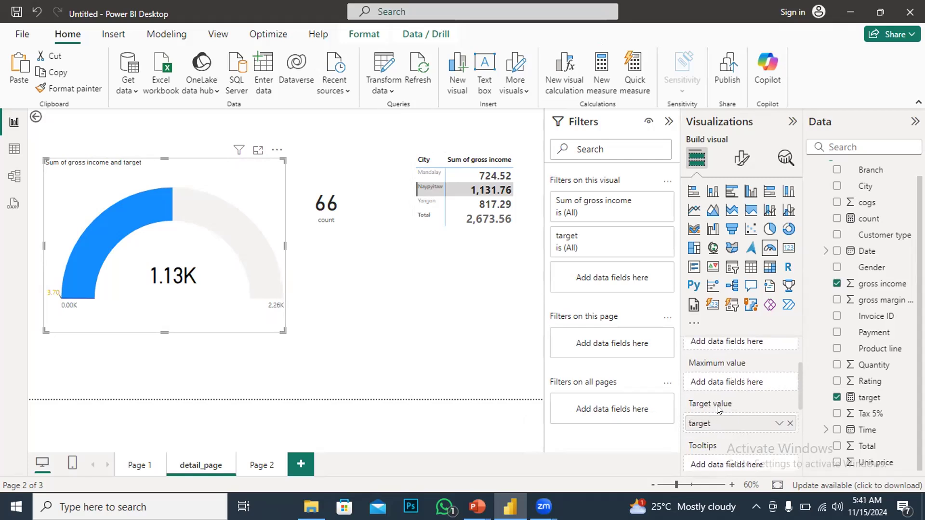
Create a new measure defined as min target = 100 and add it to the gauge's Minimum value well
mouse_move(731, 409)
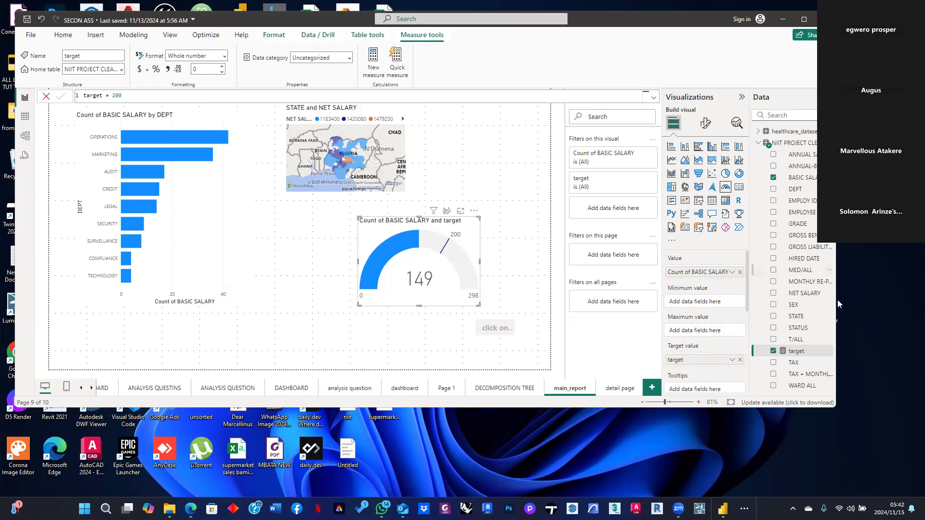
right_click(809, 350)
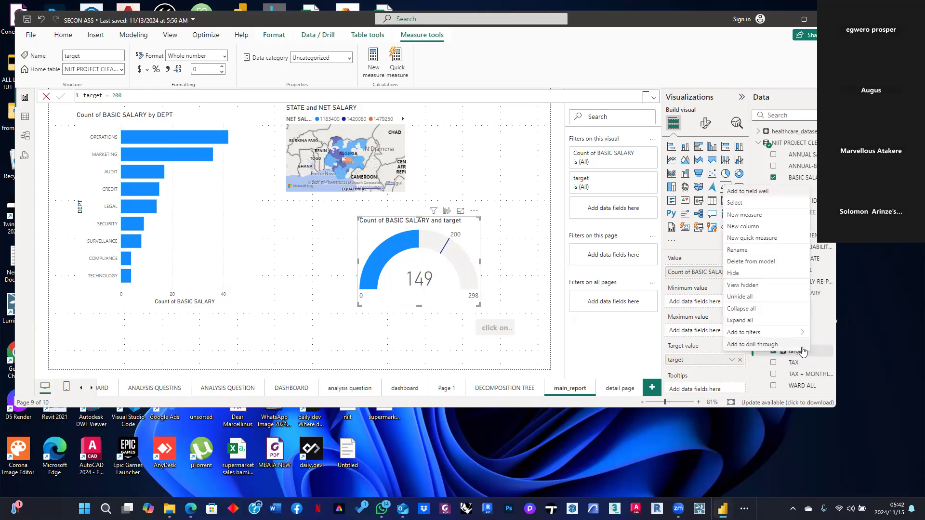
left_click(743, 215)
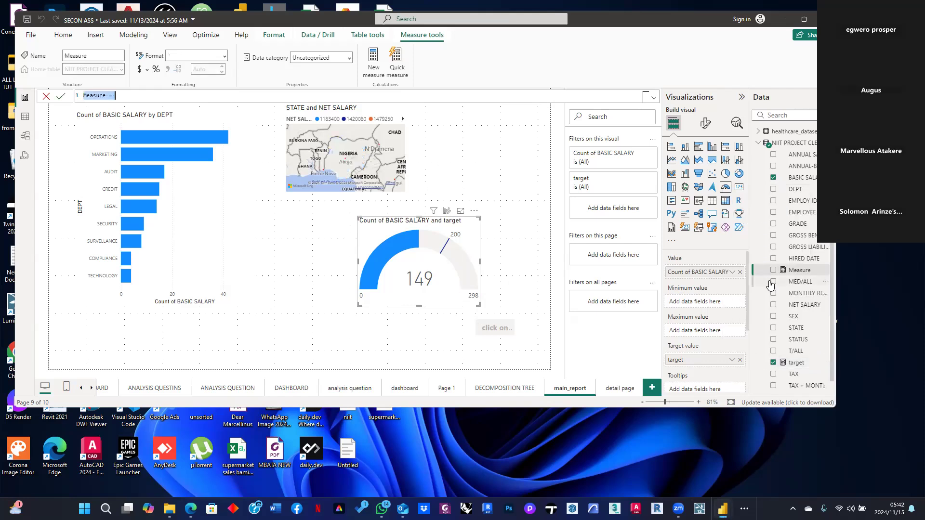
left_click(107, 94)
key("shift+Home")
key("Right")
key("BackSpace")
key("BackSpace")
key("BackSpace")
key("BackSpace")
key("BackSpace")
key("BackSpace")
key("BackSpace")
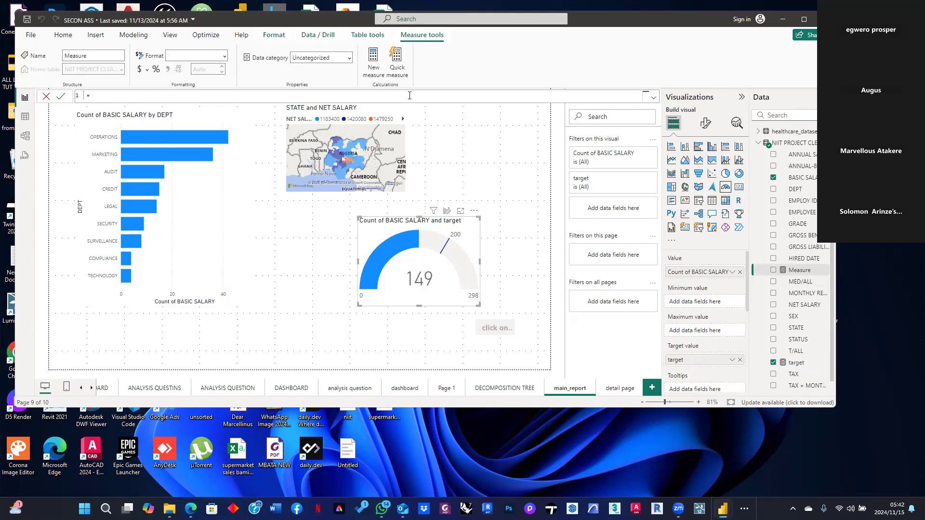
type("min target")
type("100")
left_click(63, 98)
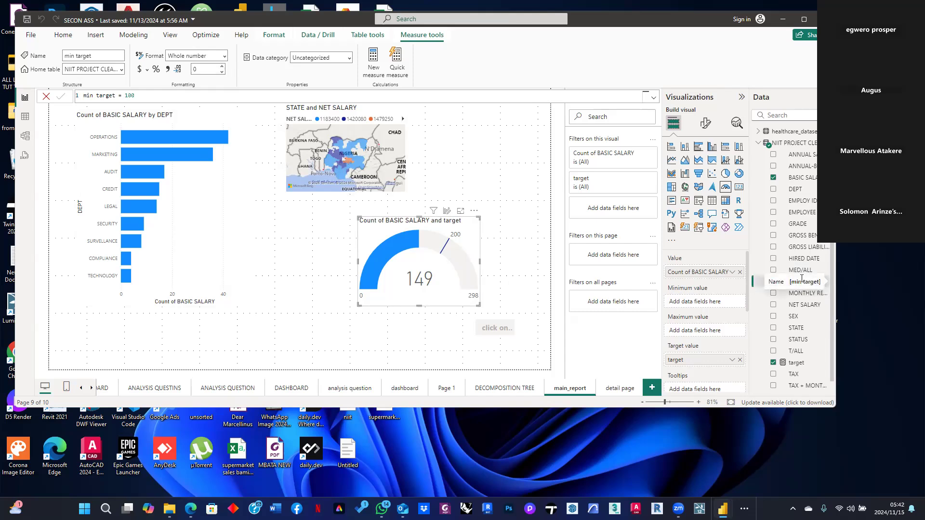
left_click_drag(797, 284, 701, 302)
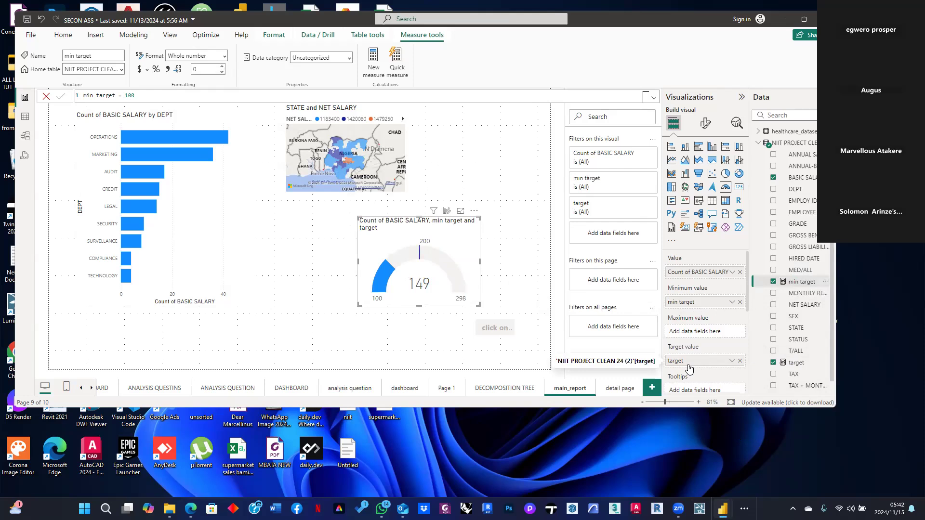
Create a new measure defined as Max target = 300 and add it to the gauge's Maximum value well
right_click(809, 284)
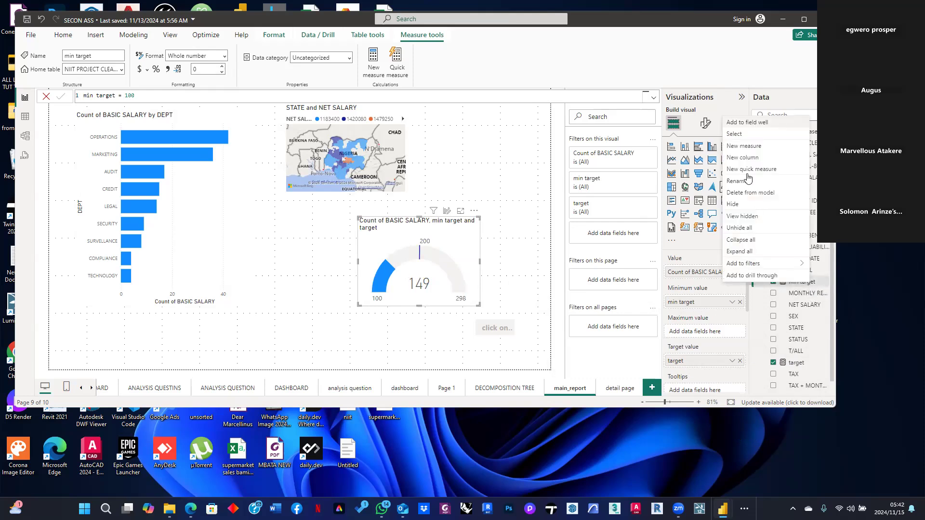
left_click(755, 147)
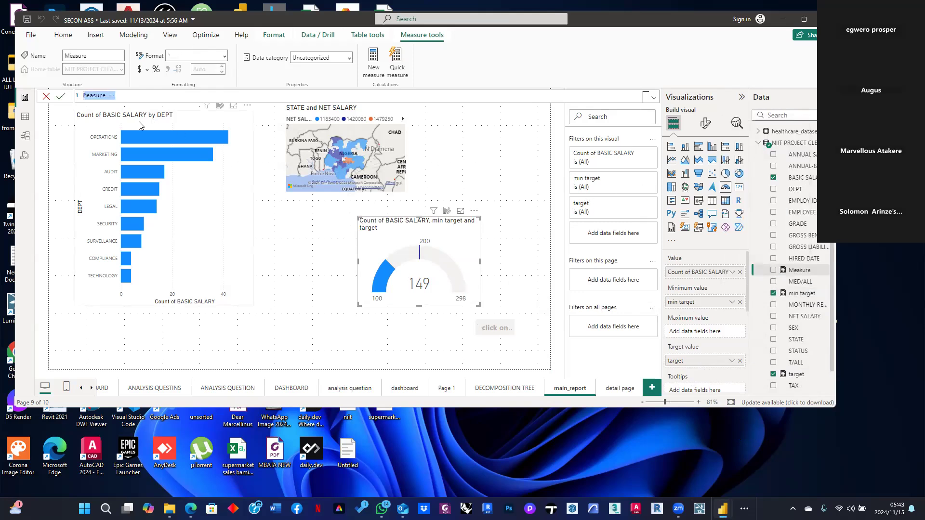
left_click(106, 96)
key("BackSpace")
key("BackSpace")
key("BackSpace")
key("BackSpace")
key("BackSpace")
key("BackSpace")
type("ax target")
left_click(142, 96)
type("300")
left_click(65, 97)
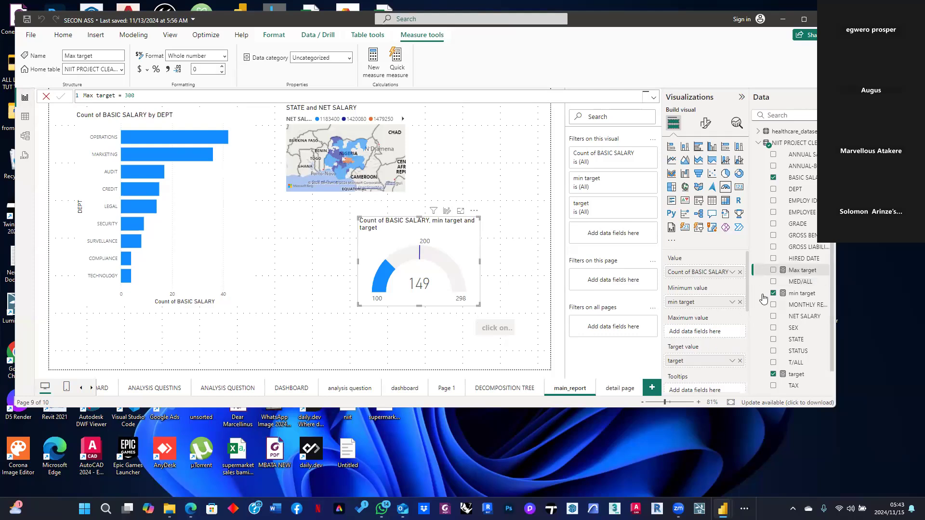
left_click_drag(807, 274, 719, 333)
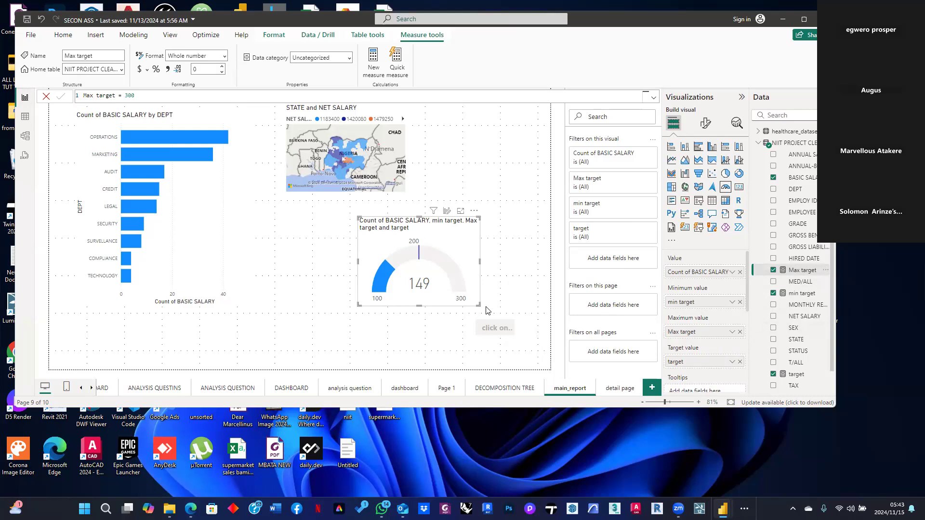
scroll(745, 314, "down", 2)
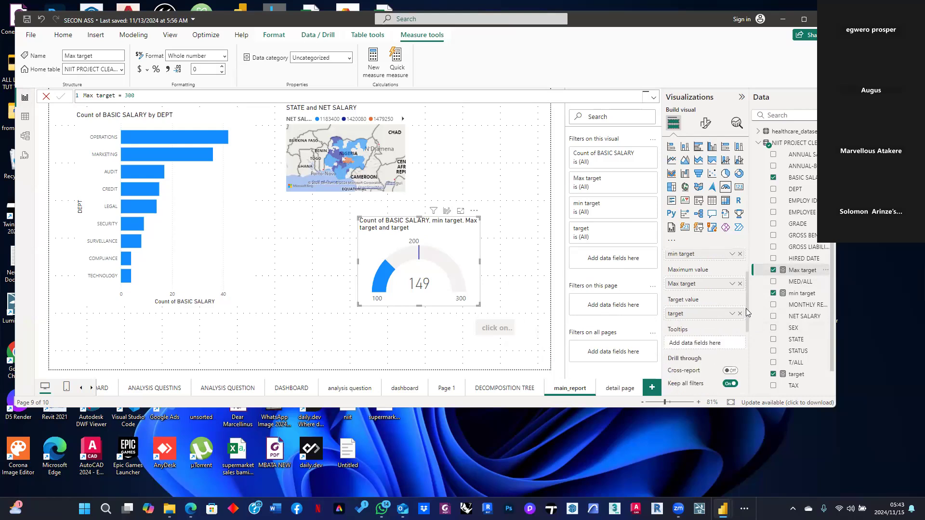